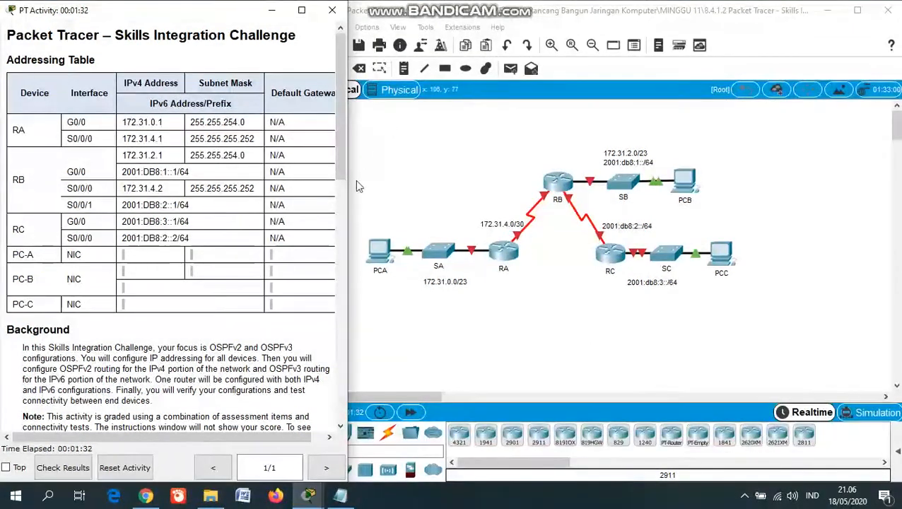
Enter global configuration mode in router RA's command line and set its hostname to RA
{"action": "scroll", "coordinate": [203, 237], "scroll_direction": "down", "scroll_amount": 3}
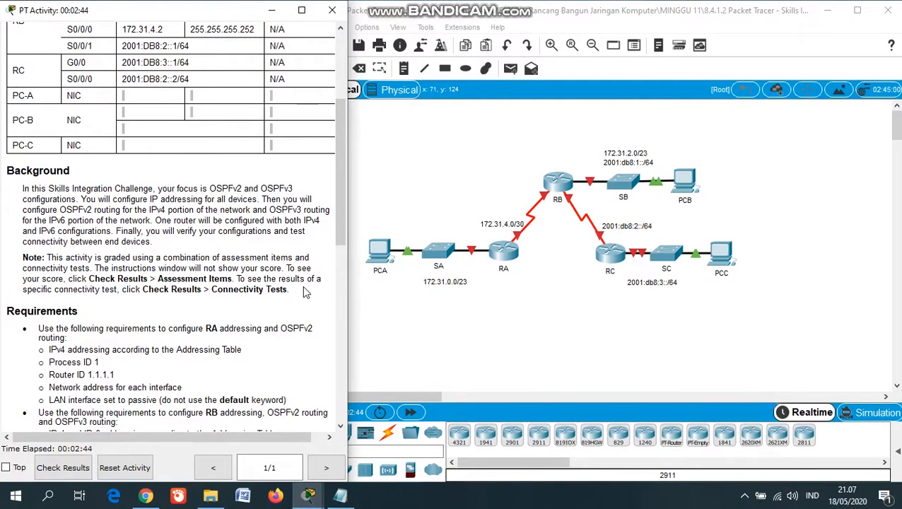
{"action": "scroll", "coordinate": [304, 289], "scroll_direction": "down", "scroll_amount": 5}
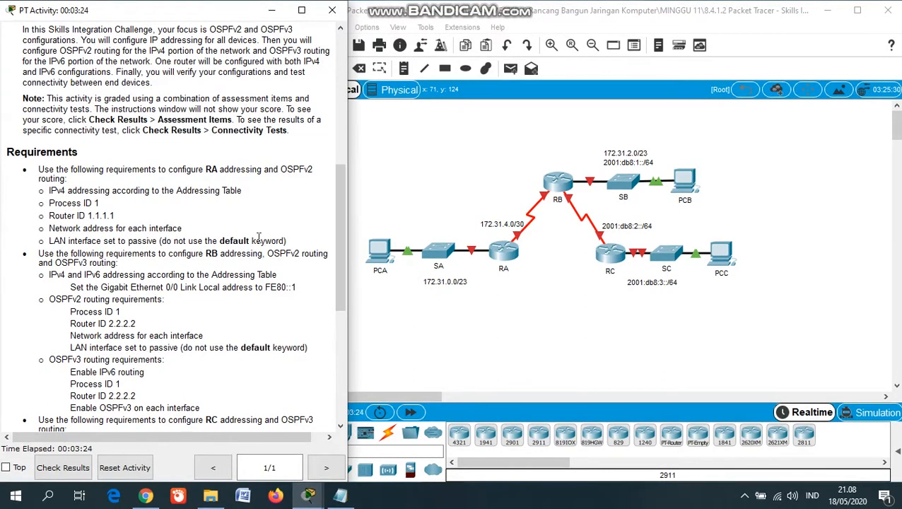
{"action": "left_click", "coordinate": [505, 259]}
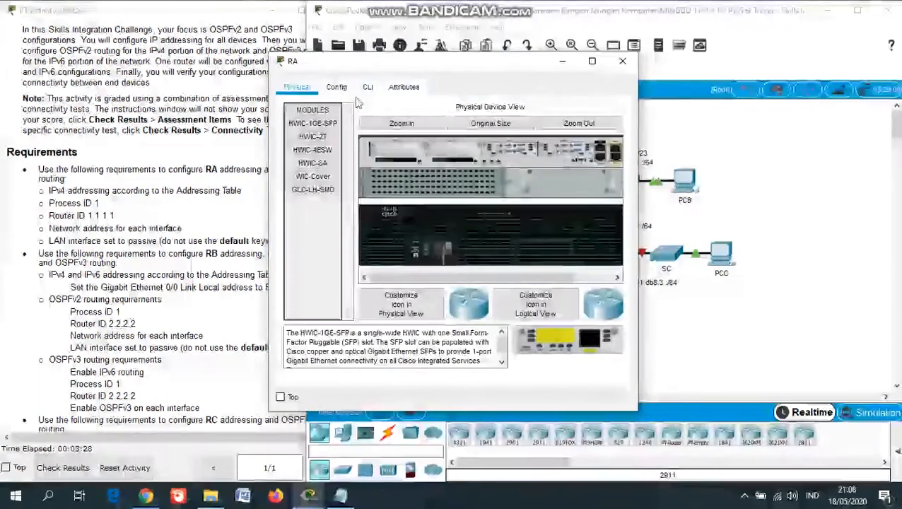
{"action": "key", "text": "Return"}
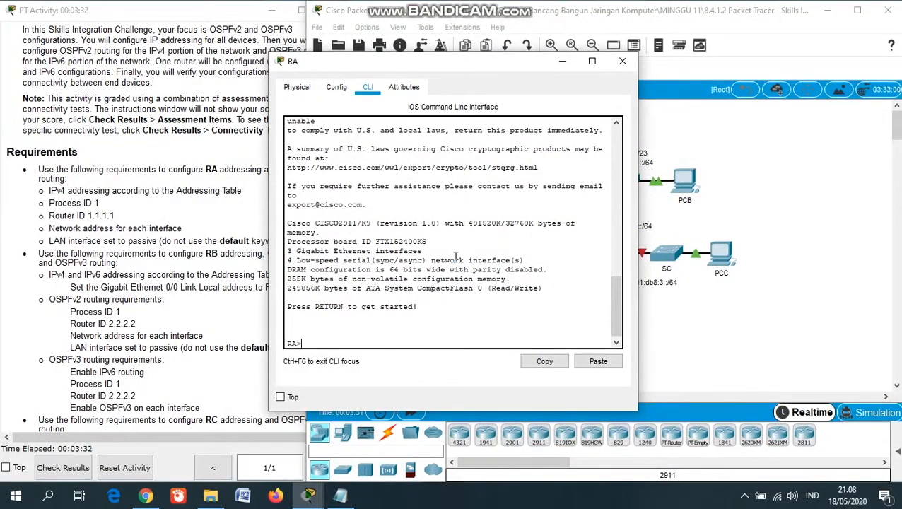
{"action": "type", "text": "en"}
{"action": "key", "text": "Return"}
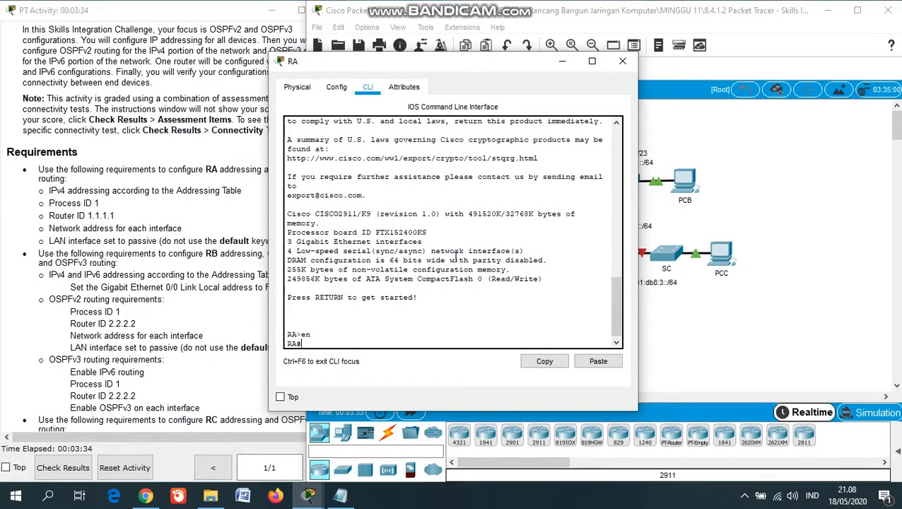
{"action": "type", "text": "conf t"}
{"action": "key", "text": "Return"}
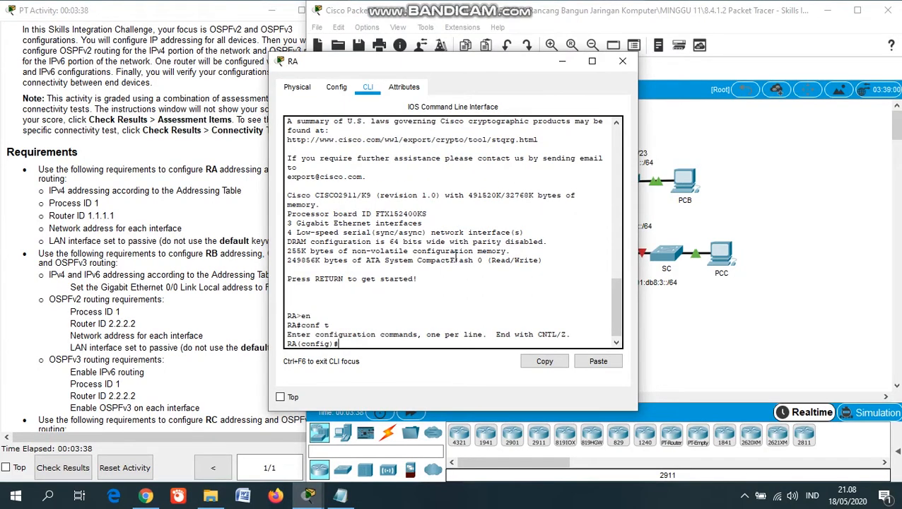
{"action": "type", "text": "hostname RA"}
{"action": "key", "text": "Return"}
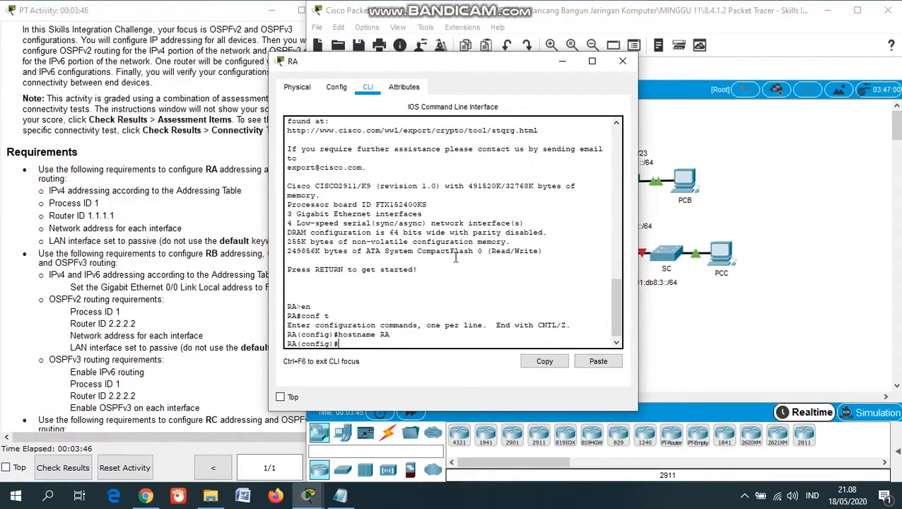
Configure RA's interface g0/0 with IP address 172.31.0.1 and mask 255.255.254.0, and enable it
{"action": "type", "text": "int g0/00/0"}
{"action": "key", "text": "Return"}
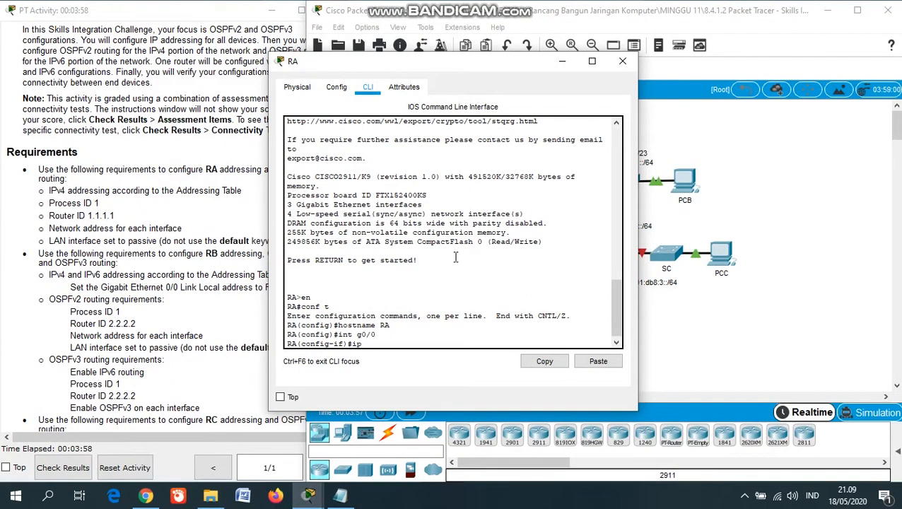
{"action": "type", "text": "ip addre"}
{"action": "key", "text": "Tab"}
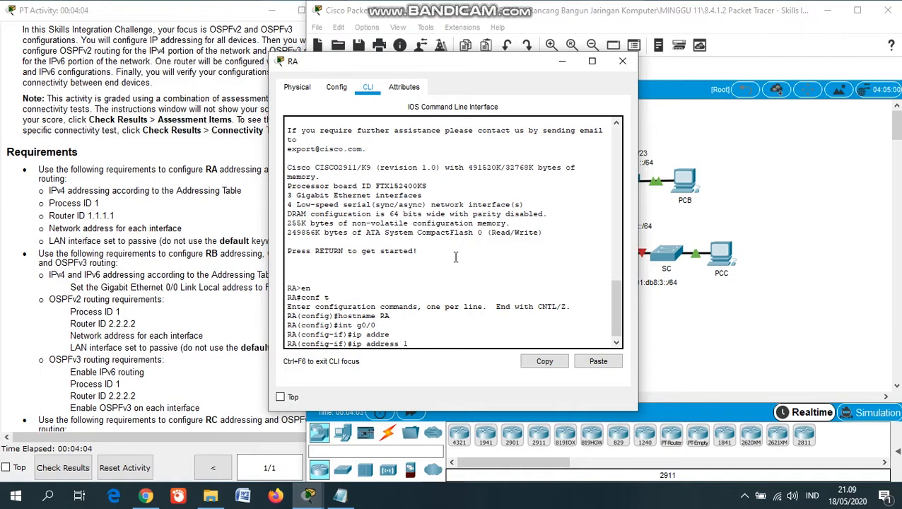
{"action": "type", "text": "172.31.0"}
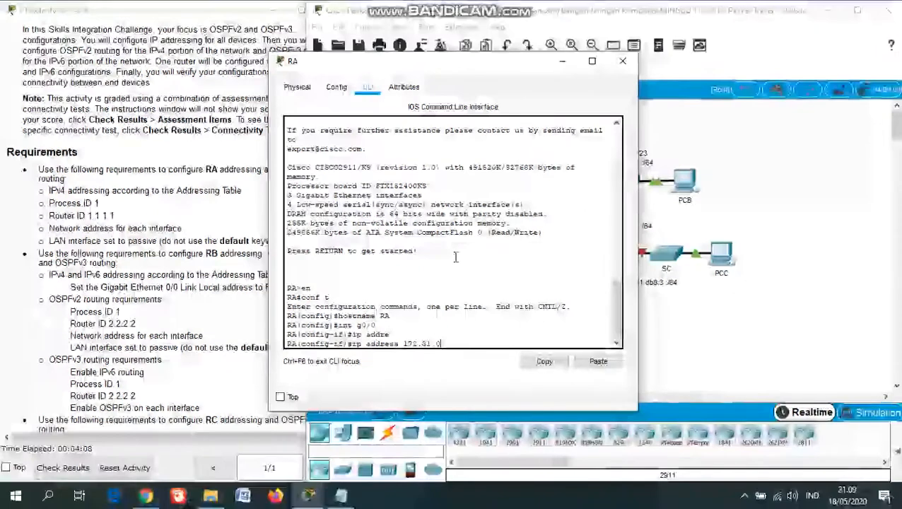
{"action": "type", "text": ".1 255."}
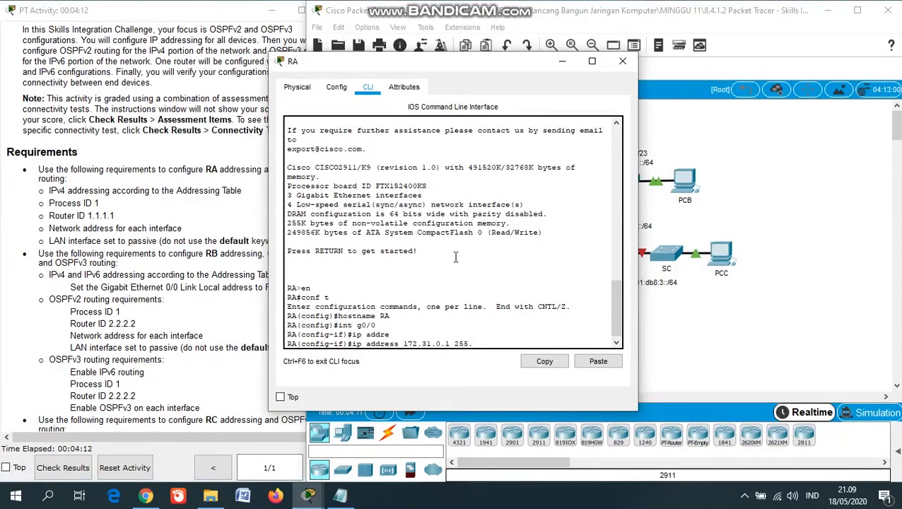
{"action": "type", "text": "255.254.0"}
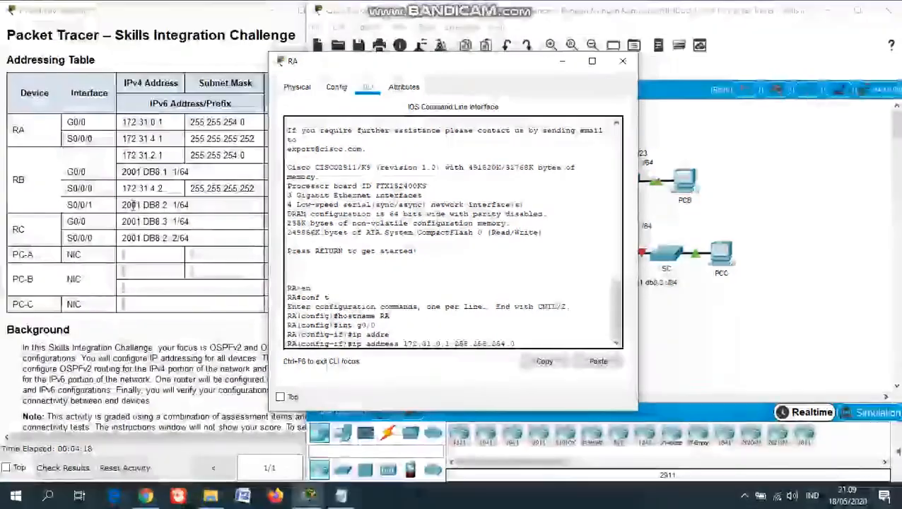
{"action": "left_click_drag", "start_coordinate": [408, 57], "coordinate": [477, 65]}
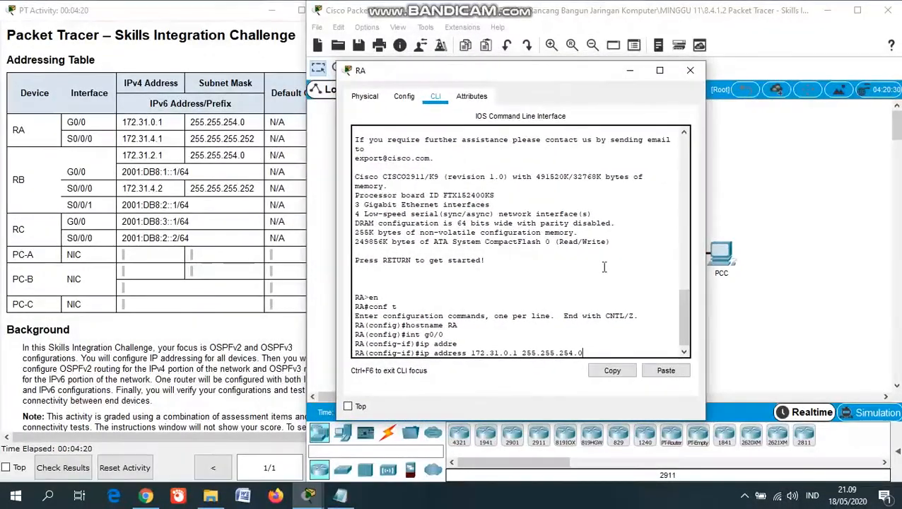
{"action": "key", "text": "Return"}
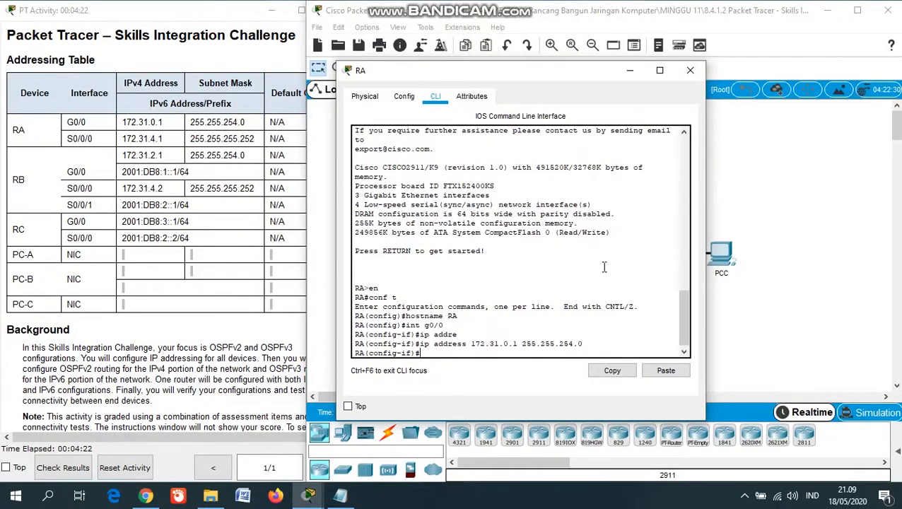
{"action": "type", "text": "no shut"}
{"action": "key", "text": "Return"}
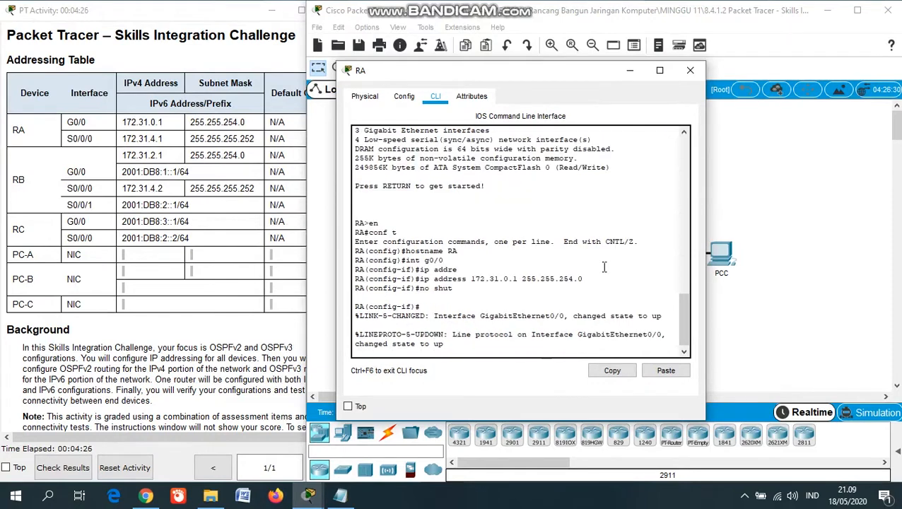
{"action": "key", "text": "Return"}
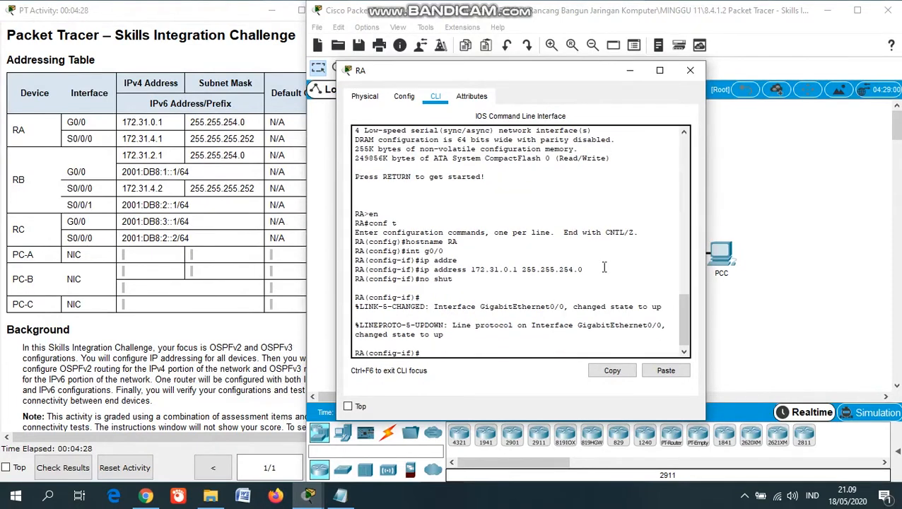
Configure RA's serial interface s0/0/0 with IP address 172.31.4.1 and mask 255.255.255.252, and enable it
{"action": "type", "text": "int s0/0/0"}
{"action": "key", "text": "Return"}
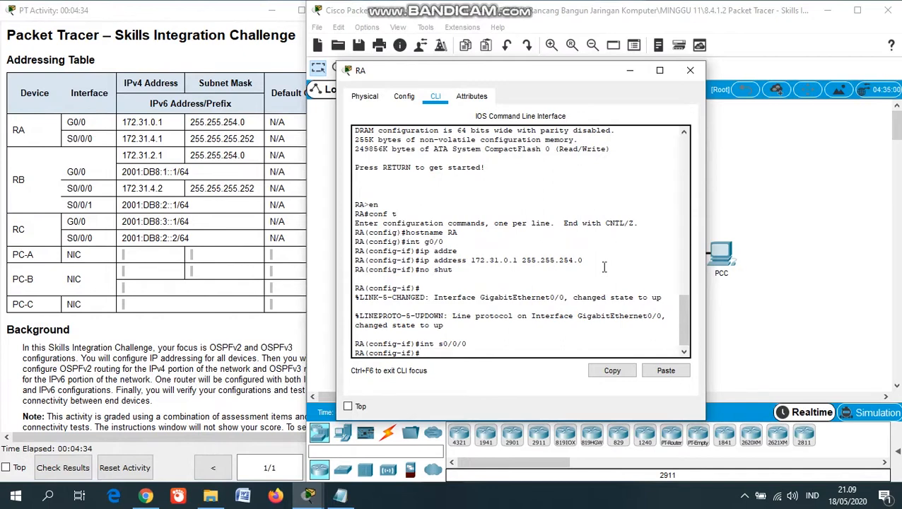
{"action": "type", "text": "ip address"}
{"action": "key", "text": "Tab"}
{"action": "type", "text": "172."}
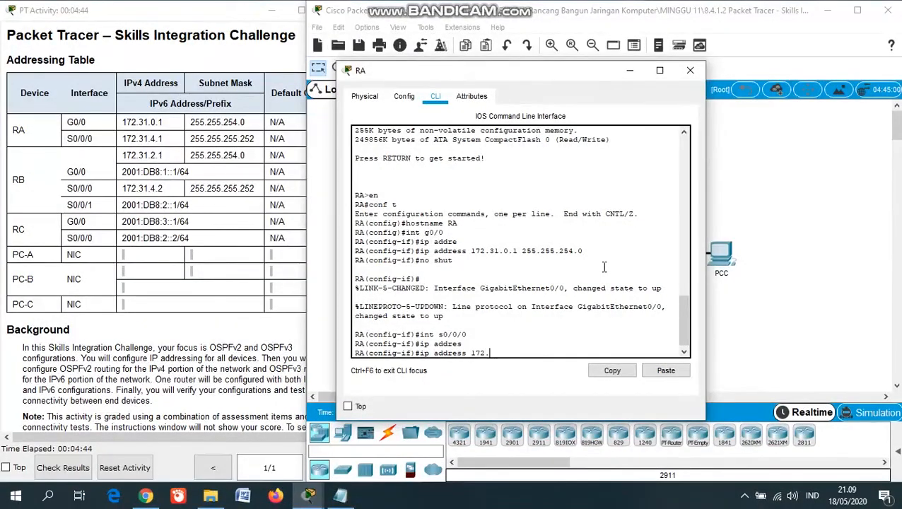
{"action": "type", "text": "31.4.1 255.255.2"}
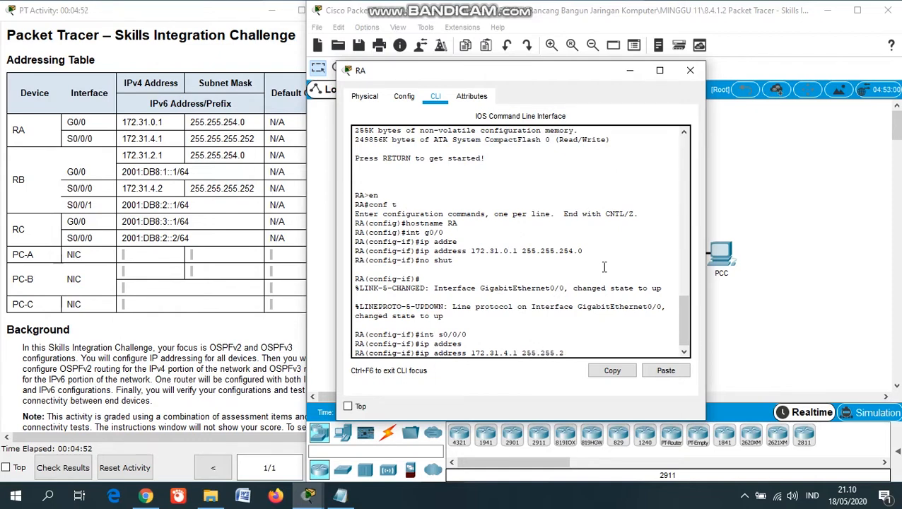
{"action": "type", "text": "55.252"}
{"action": "key", "text": "Return"}
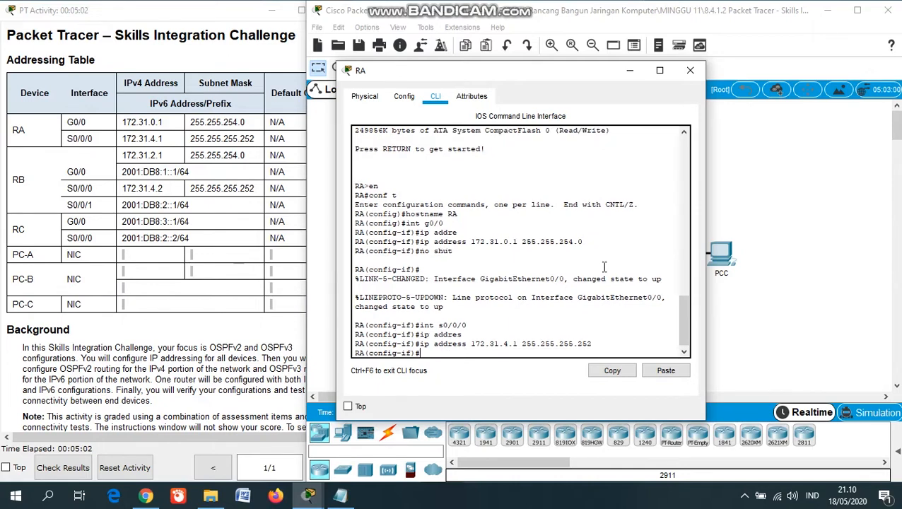
{"action": "type", "text": "no shut"}
{"action": "key", "text": "Return"}
{"action": "key", "text": "Return"}
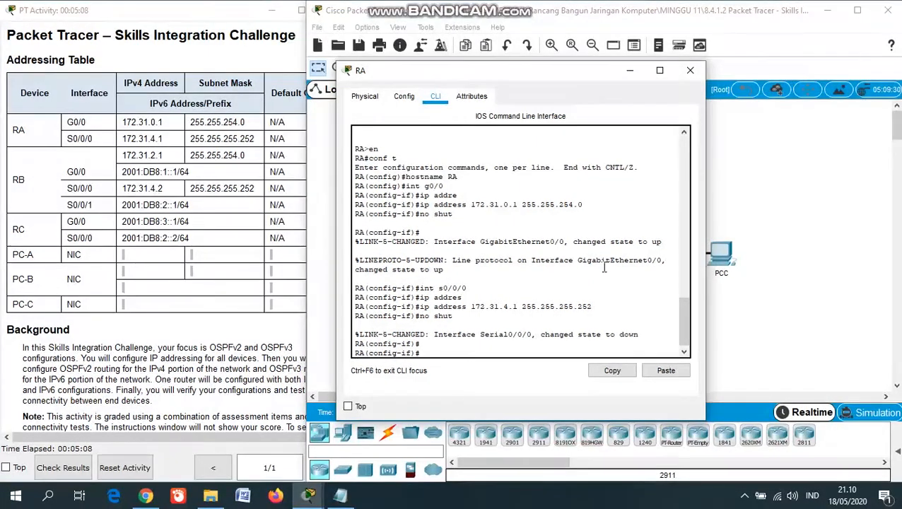
Start OSPF process 1 on RA and assign it router ID 1.1.1.1
{"action": "type", "text": "router osp"}
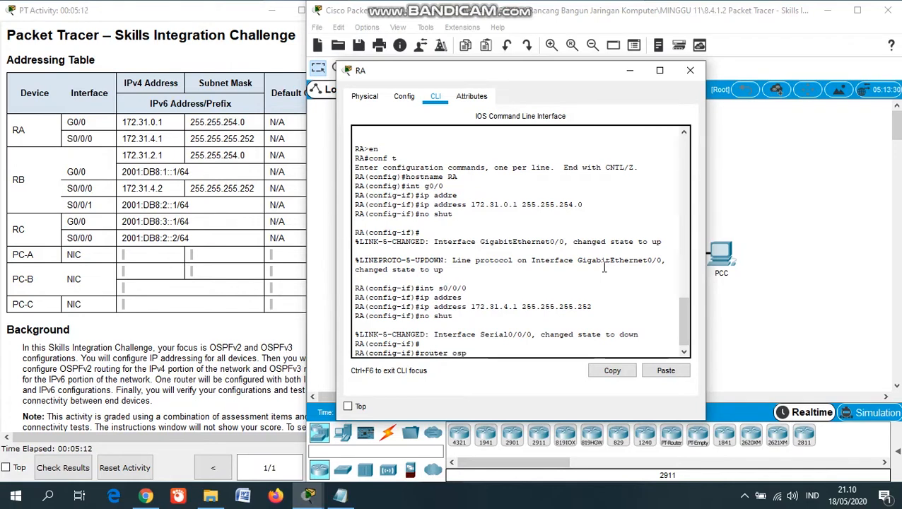
{"action": "type", "text": "f 1"}
{"action": "key", "text": "Return"}
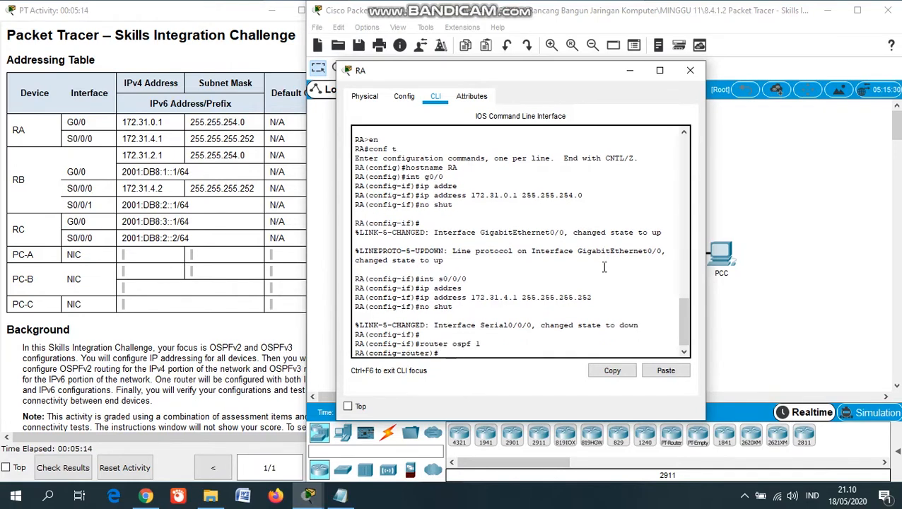
{"action": "type", "text": "route"}
{"action": "key", "text": "Tab"}
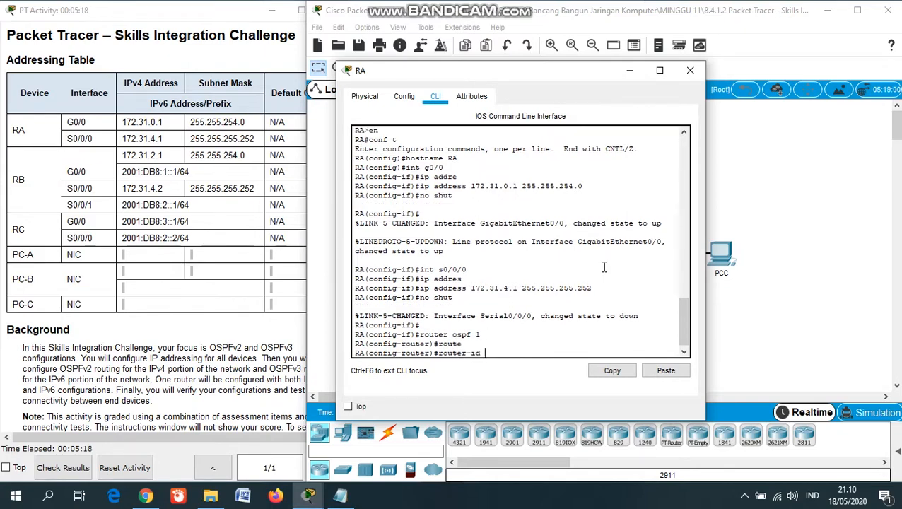
{"action": "type", "text": "1.1.1.1"}
{"action": "key", "text": "Return"}
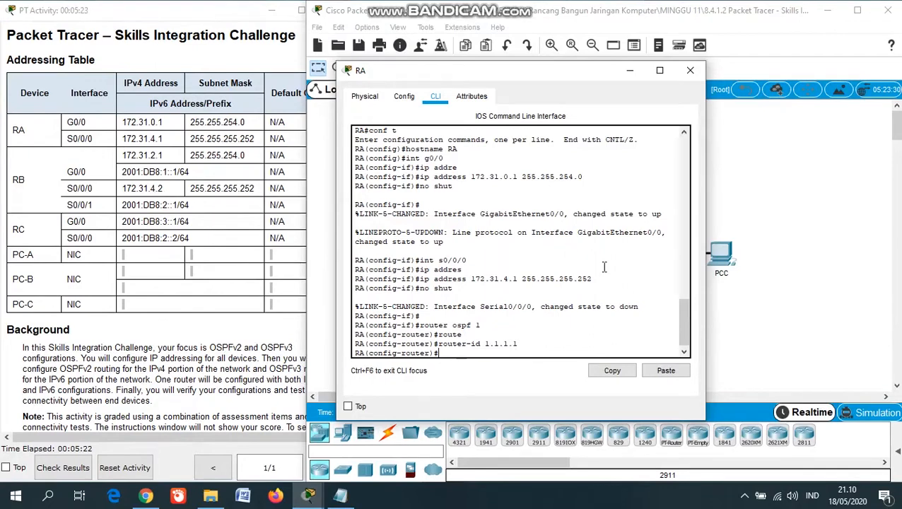
Set RA's LAN interface g0/0 as passive in OSPF process 1
{"action": "type", "text": "pass"}
{"action": "key", "text": "Tab"}
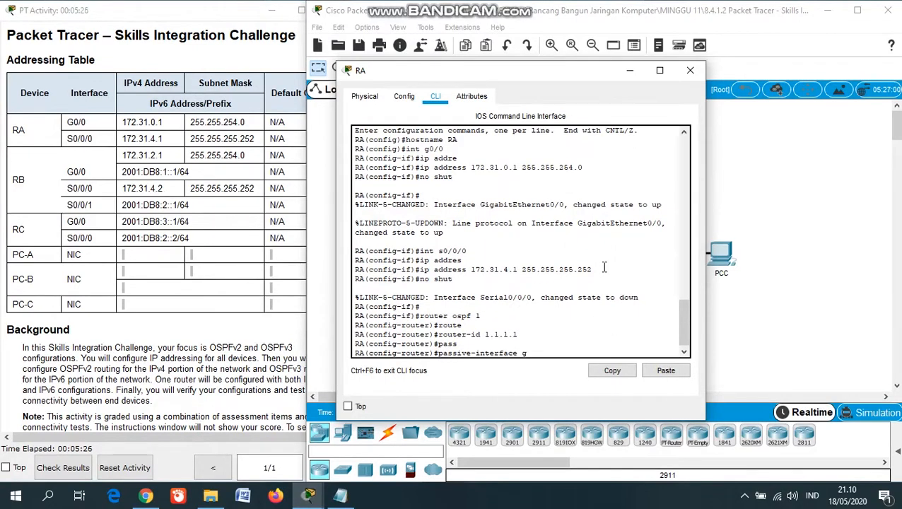
{"action": "type", "text": "g0/0"}
{"action": "key", "text": "Return"}
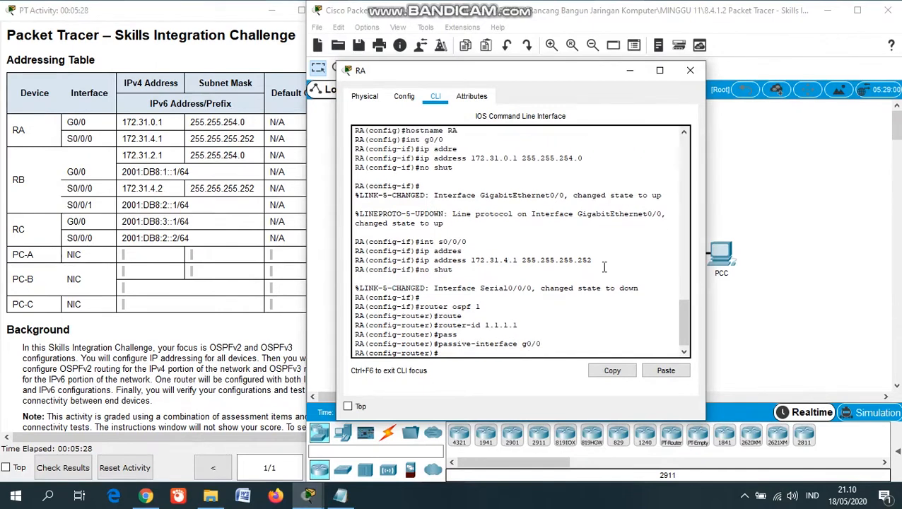
Add networks 172.31.0.0 with wildcard 0.0.1.255 and 172.31.4.0 with wildcard 0.0.0.3 to RA's OSPF process, both in area 0
{"action": "type", "text": "network 172.31.0.0 "}
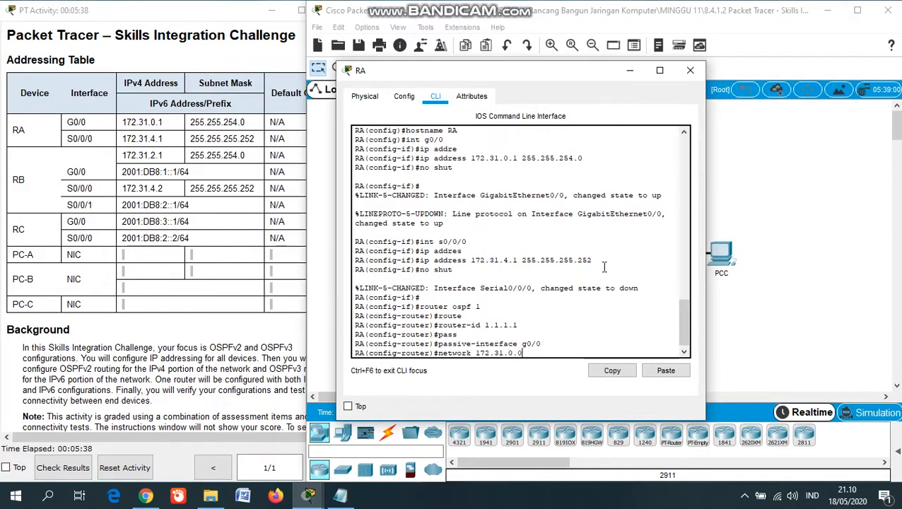
{"action": "type", "text": "0.0.1.25"}
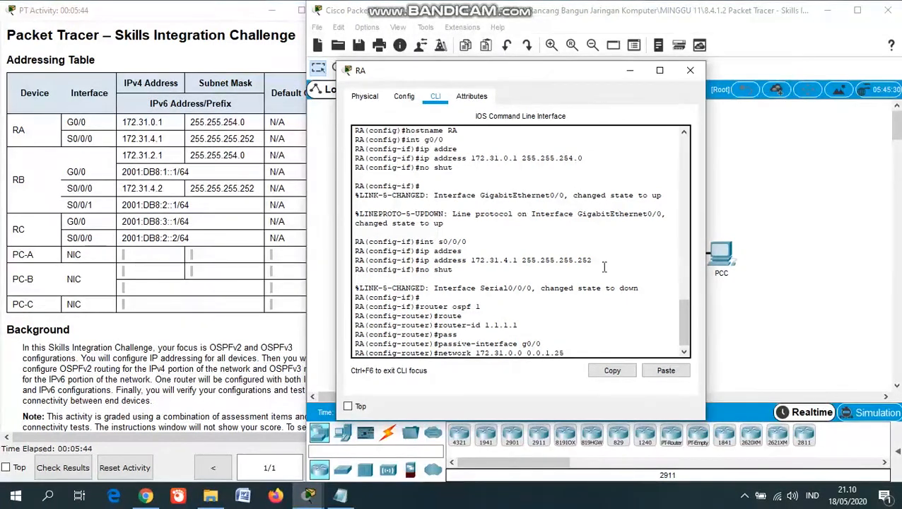
{"action": "type", "text": "5 area 0"}
{"action": "key", "text": "Return"}
{"action": "type", "text": "netw"}
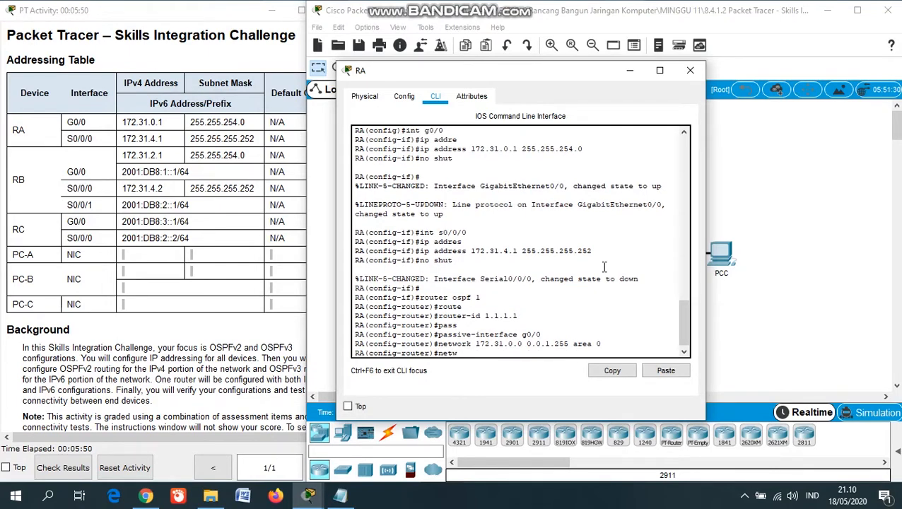
{"action": "type", "text": "ork 172.31."}
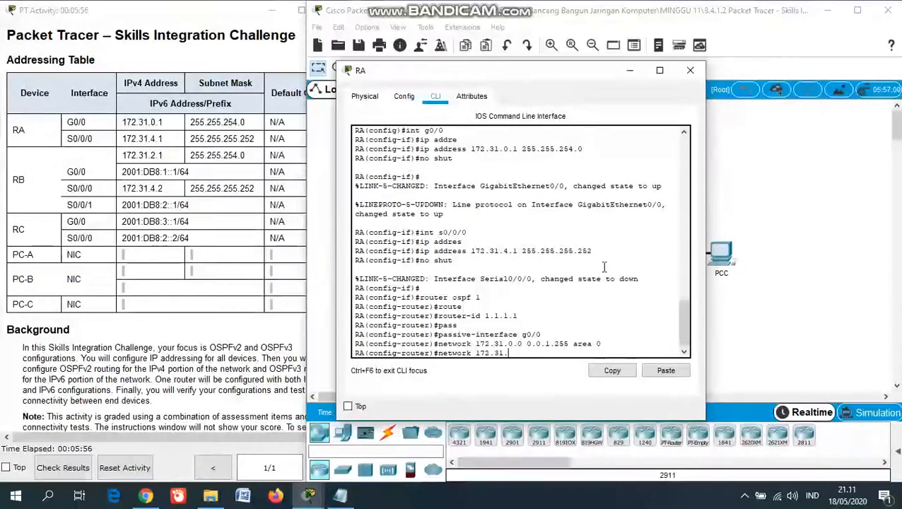
{"action": "type", "text": "4.0"}
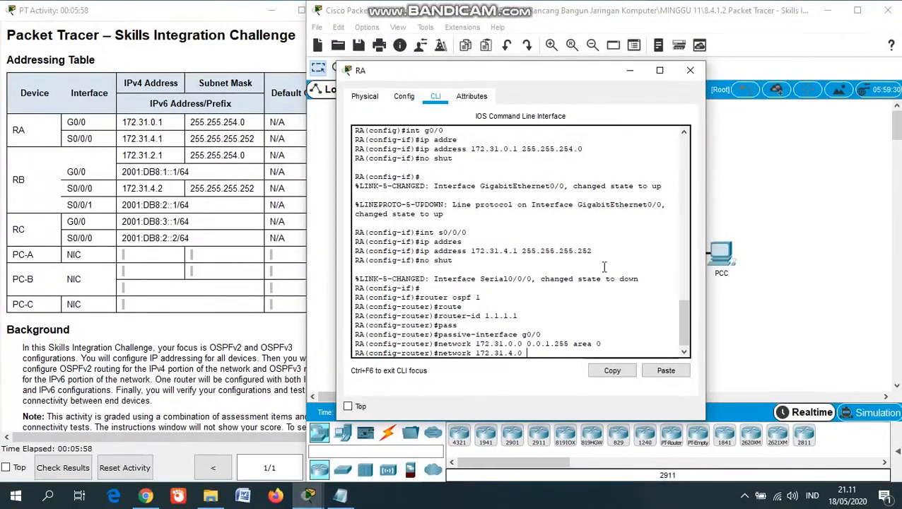
{"action": "type", "text": " 0.0.0.3 area 0"}
{"action": "key", "text": "Return"}
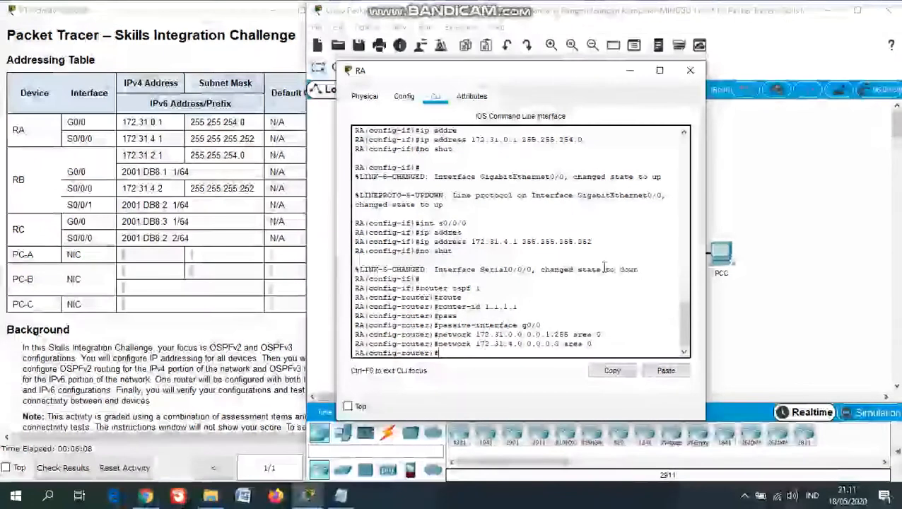
Exit RA's configuration mode, minimize its window and go to the RB requirements in the activity instructions
{"action": "type", "text": "end"}
{"action": "key", "text": "Return"}
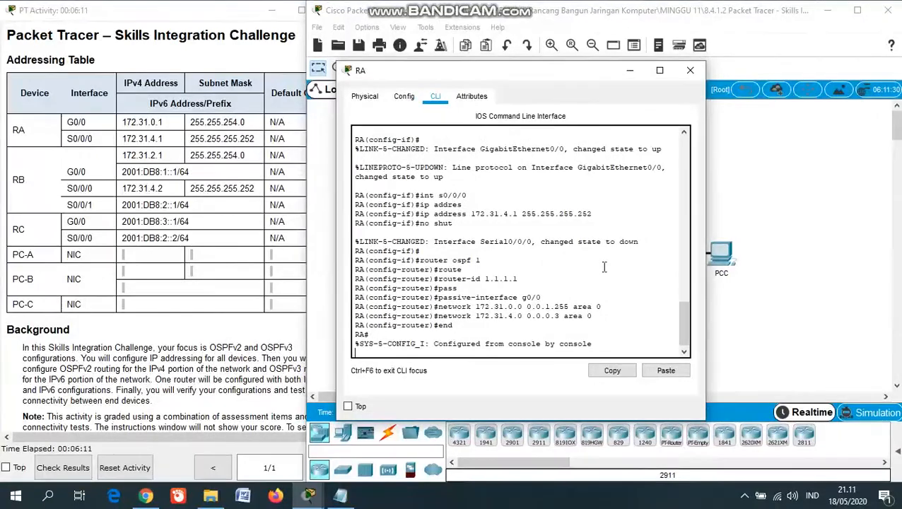
{"action": "left_click", "coordinate": [630, 73]}
{"action": "scroll", "coordinate": [179, 297], "scroll_direction": "down", "scroll_amount": 9}
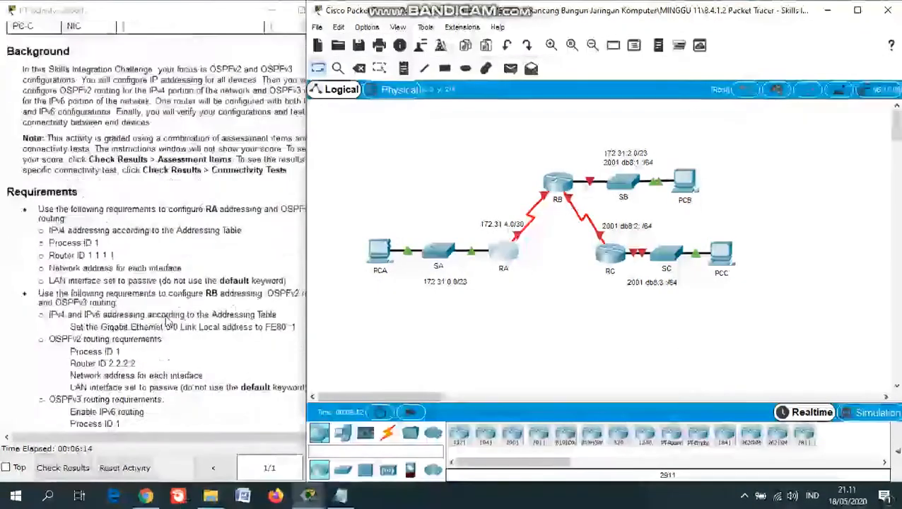
Read the RB addressing, OSPFv2 and OSPFv3 requirements in the activity instructions and return to the addressing table
{"action": "left_click", "coordinate": [178, 287]}
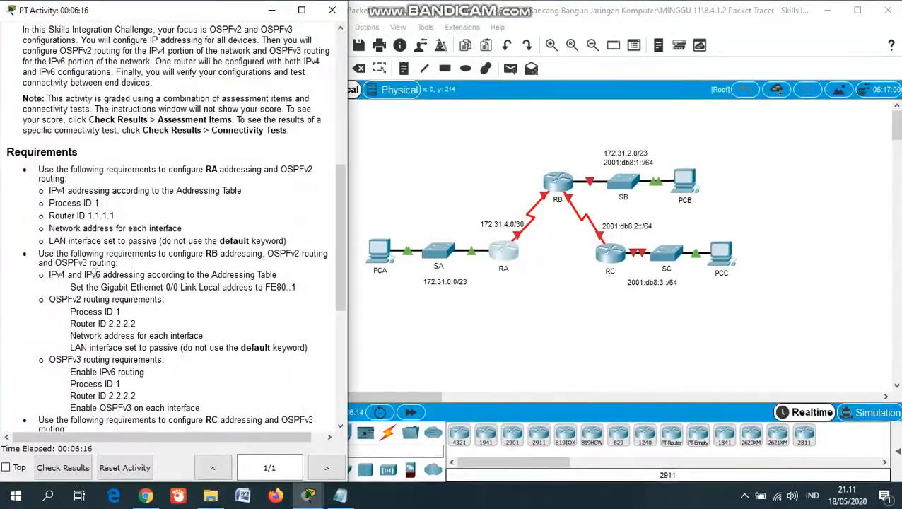
{"action": "scroll", "coordinate": [96, 272], "scroll_direction": "down", "scroll_amount": 1}
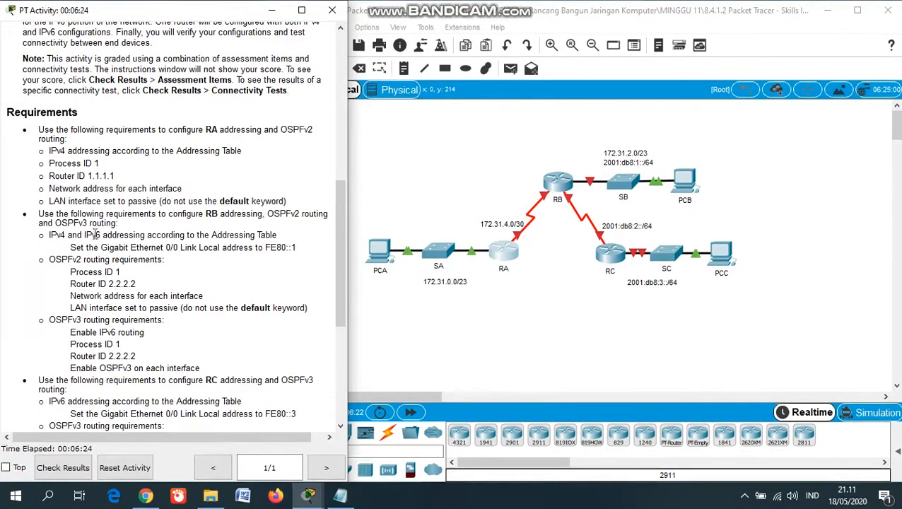
{"action": "scroll", "coordinate": [133, 225], "scroll_direction": "down", "scroll_amount": 1}
{"action": "scroll", "coordinate": [165, 224], "scroll_direction": "down", "scroll_amount": 1}
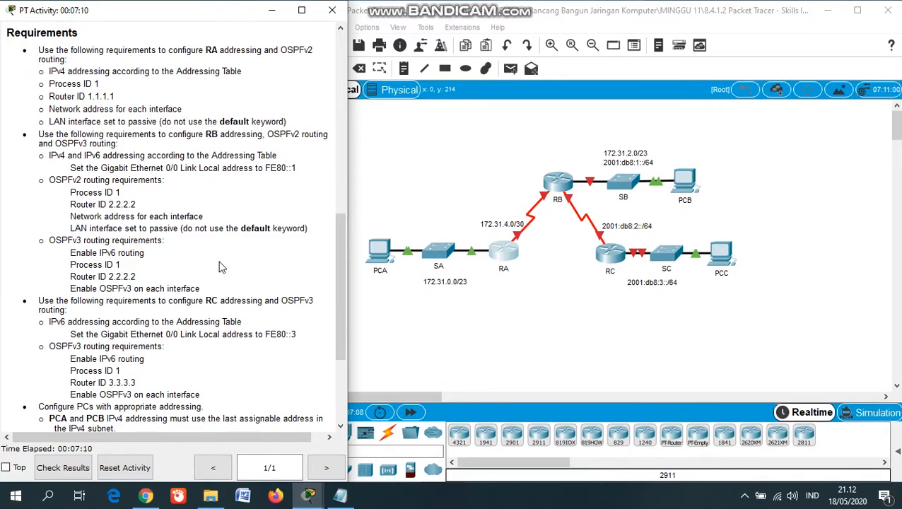
{"action": "scroll", "coordinate": [218, 264], "scroll_direction": "up", "scroll_amount": 10}
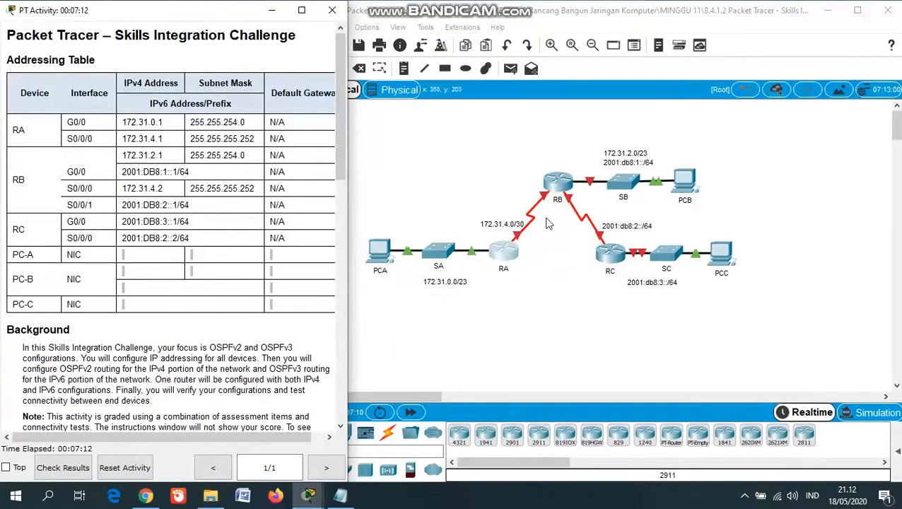
Enter global configuration mode on RB's command line and enable IPv6 unicast routing
{"action": "left_click", "coordinate": [556, 181]}
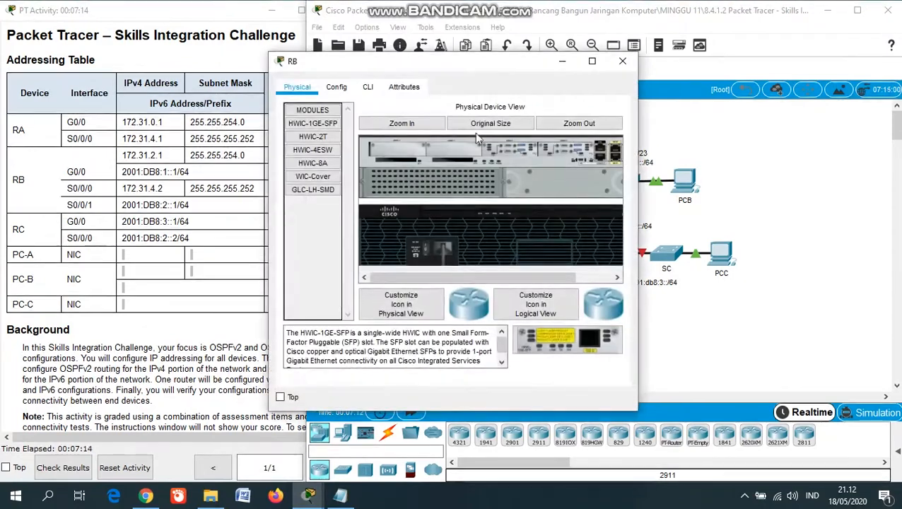
{"action": "left_click", "coordinate": [367, 86]}
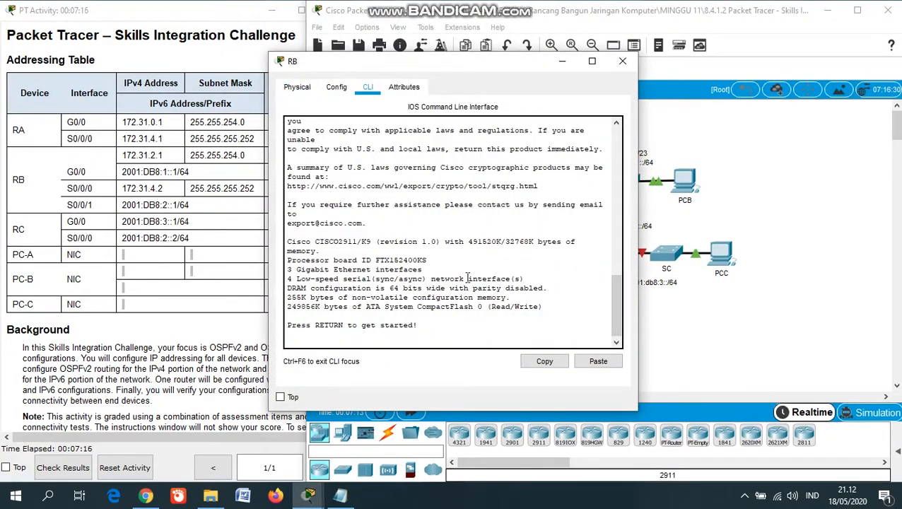
{"action": "key", "text": "Return"}
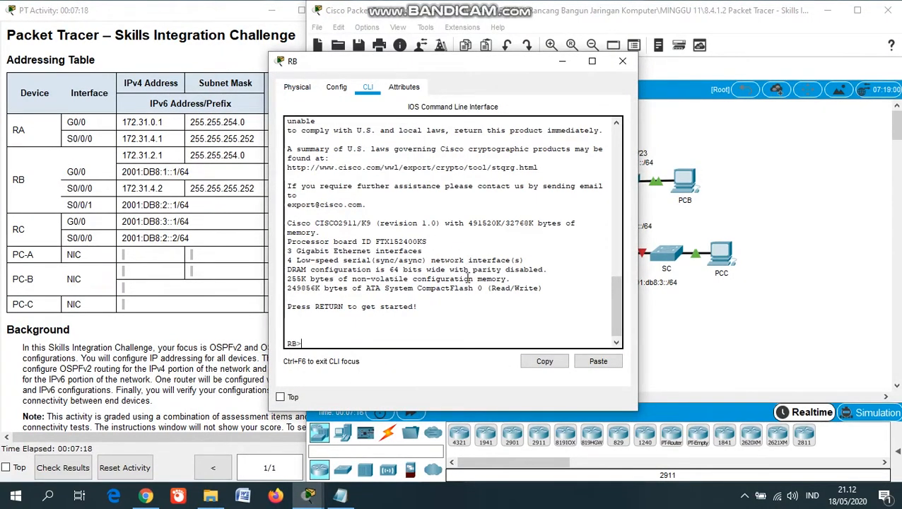
{"action": "type", "text": "en"}
{"action": "key", "text": "Return"}
{"action": "type", "text": "conf t"}
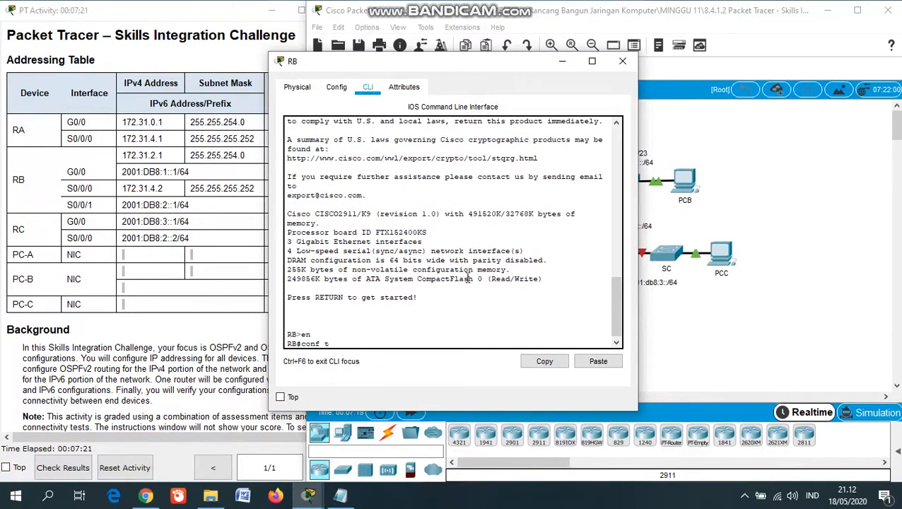
{"action": "key", "text": "Return"}
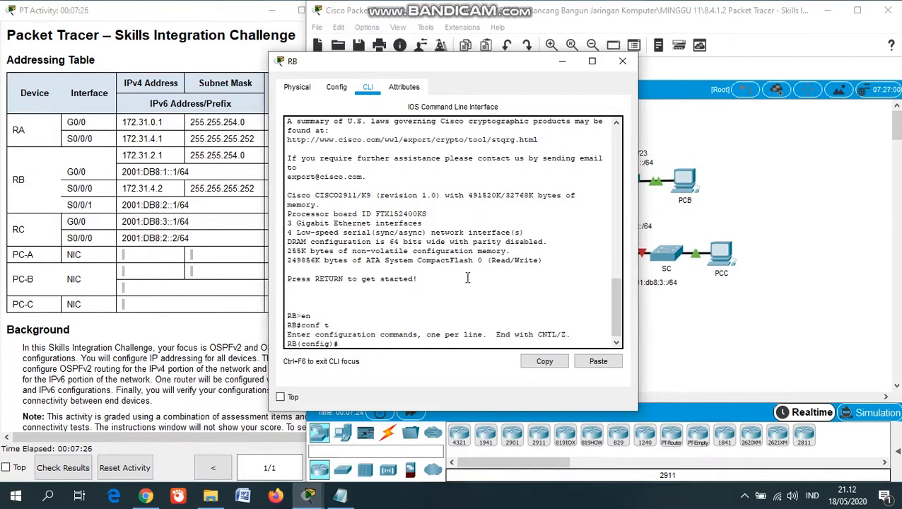
{"action": "type", "text": "ipv6 uni"}
{"action": "key", "text": "Tab"}
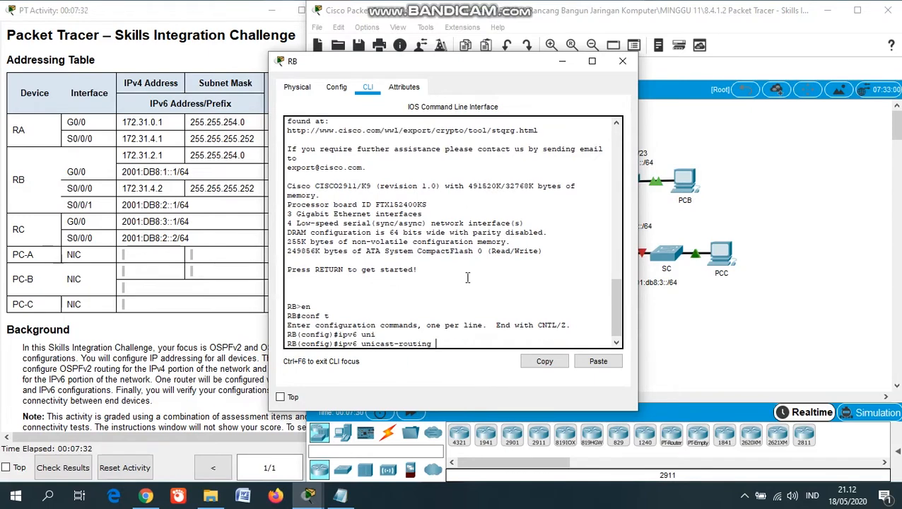
{"action": "key", "text": "Return"}
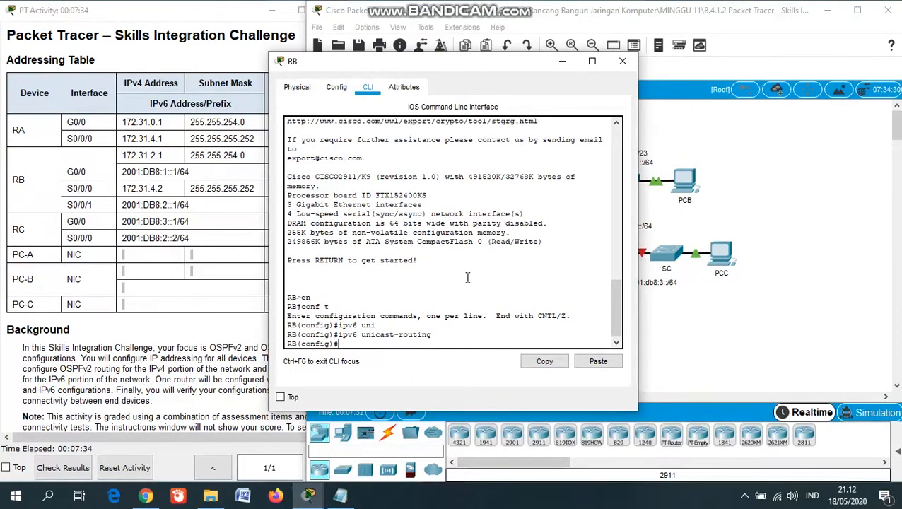
Assign IPv4 address 172.31.2.1 with mask 255.255.254.0 to RB's g0/0 interface
{"action": "type", "text": "int g0/0"}
{"action": "key", "text": "Return"}
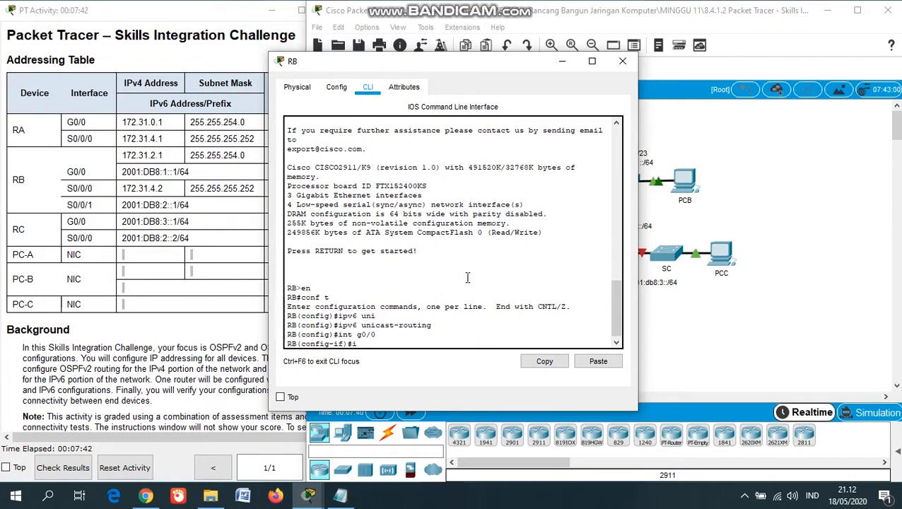
{"action": "type", "text": "ip addre"}
{"action": "key", "text": "Tab"}
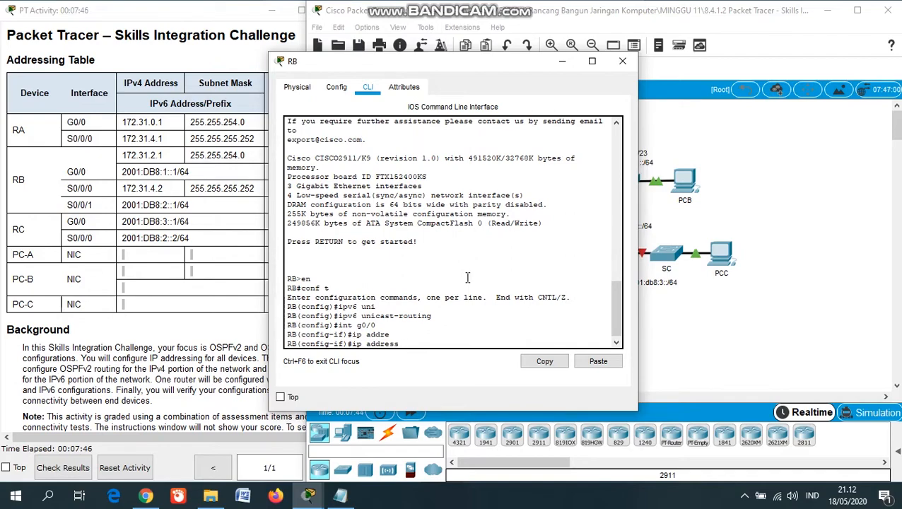
{"action": "type", "text": "172.31.2.1 255.255."}
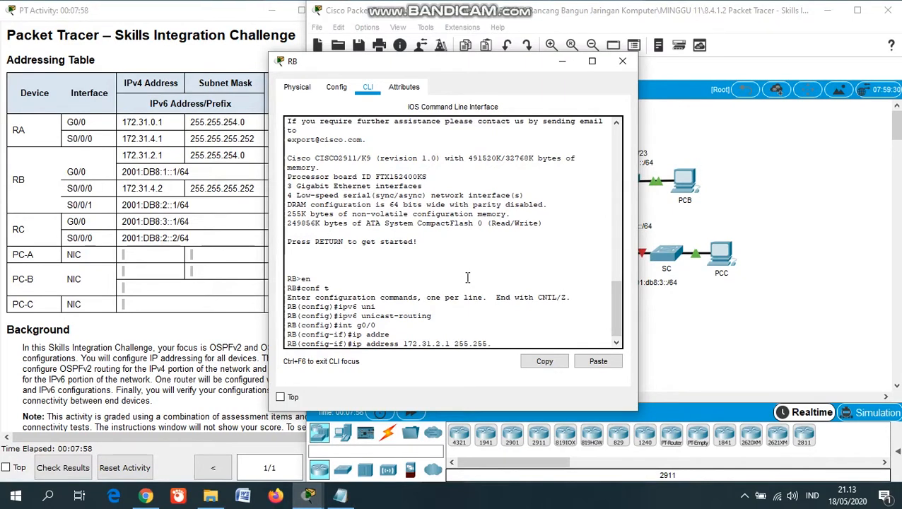
{"action": "type", "text": "254"}
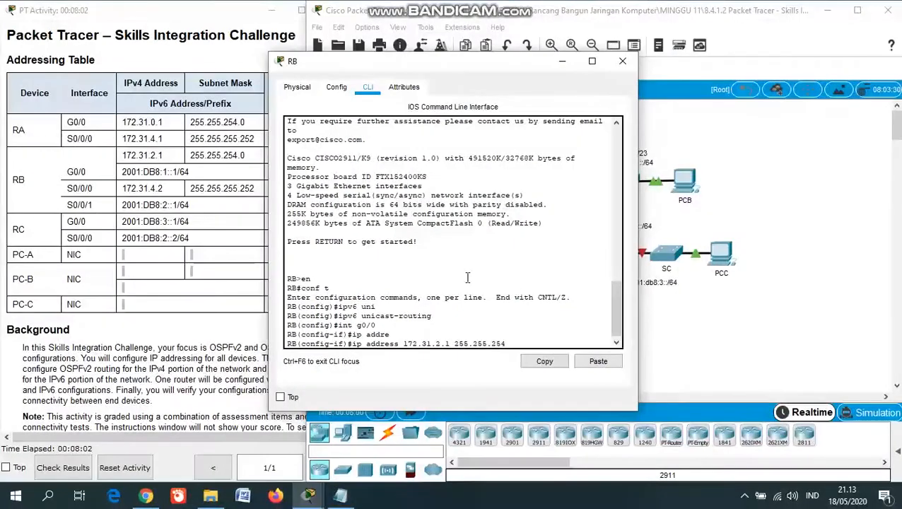
{"action": "type", "text": ".0"}
{"action": "key", "text": "Return"}
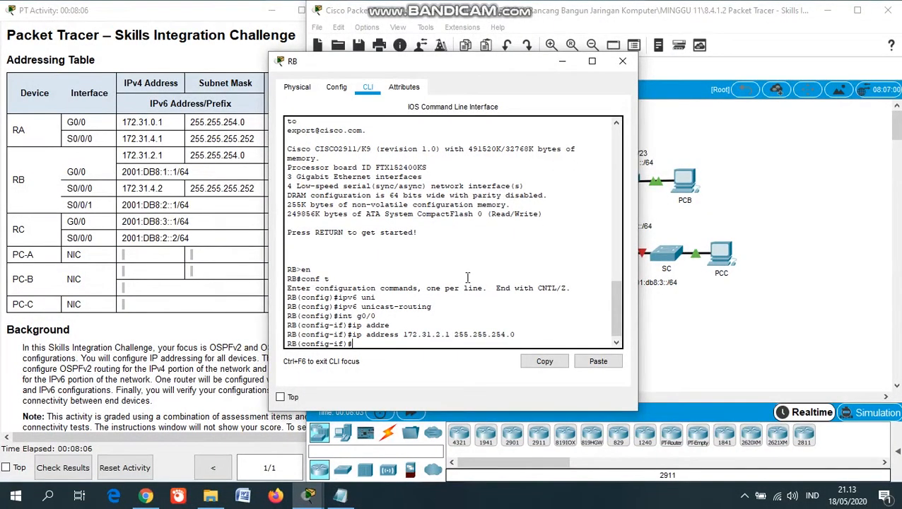
Assign IPv6 address 2001:DB8:1::1/64 to RB's g0/0 interface
{"action": "type", "text": "ipv6 add"}
{"action": "key", "text": "Tab"}
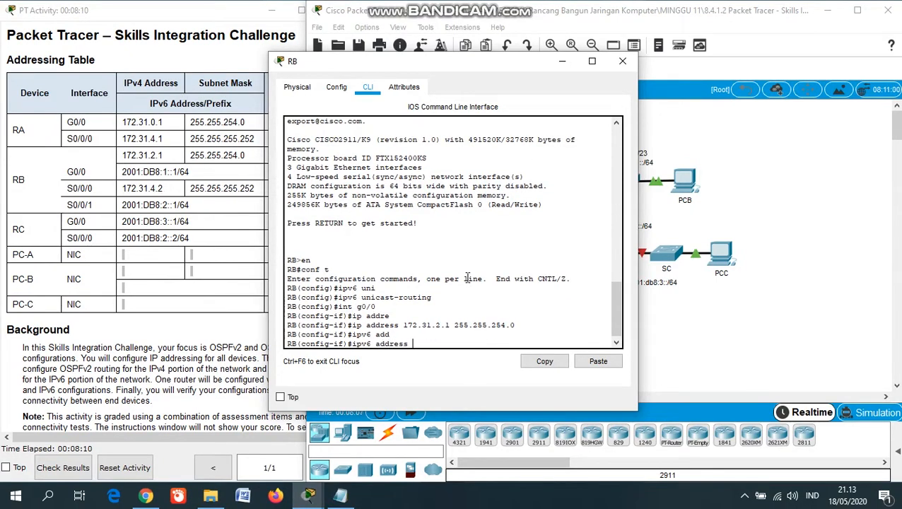
{"action": "type", "text": "2001"}
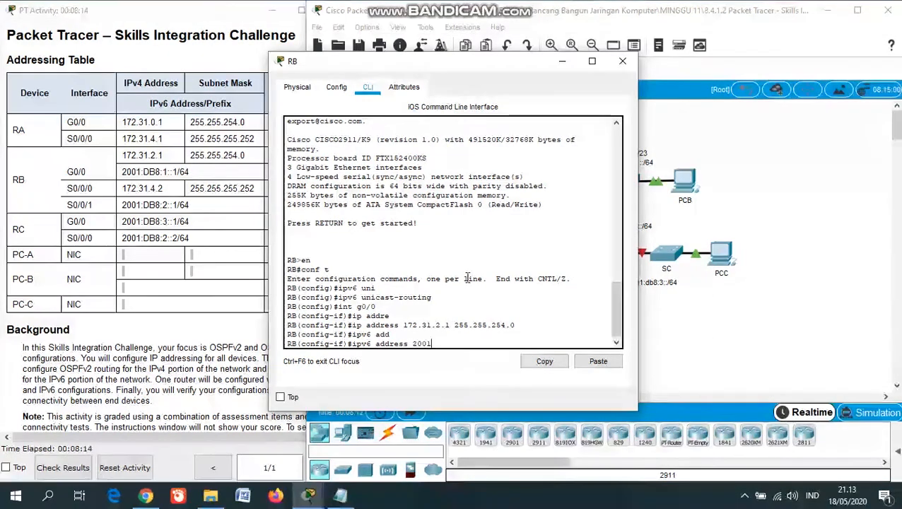
{"action": "type", "text": ":"}
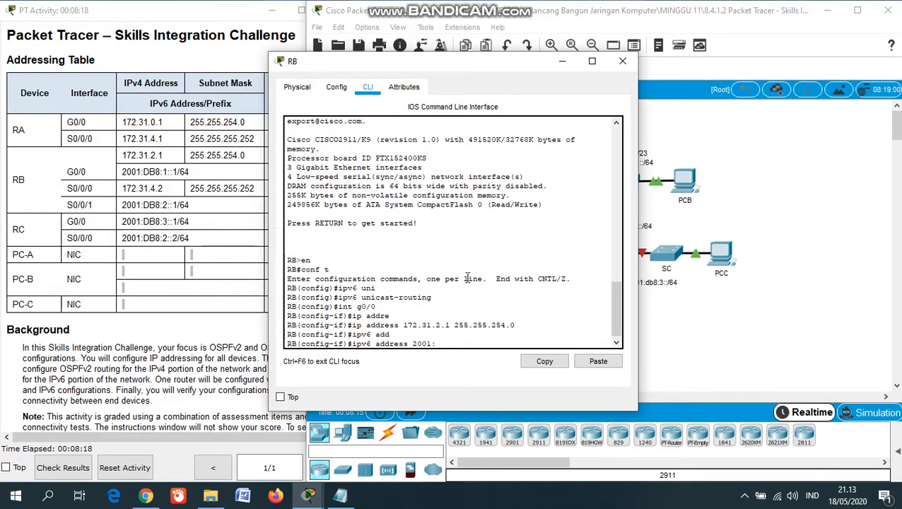
{"action": "type", "text": "DB8:1::1/64"}
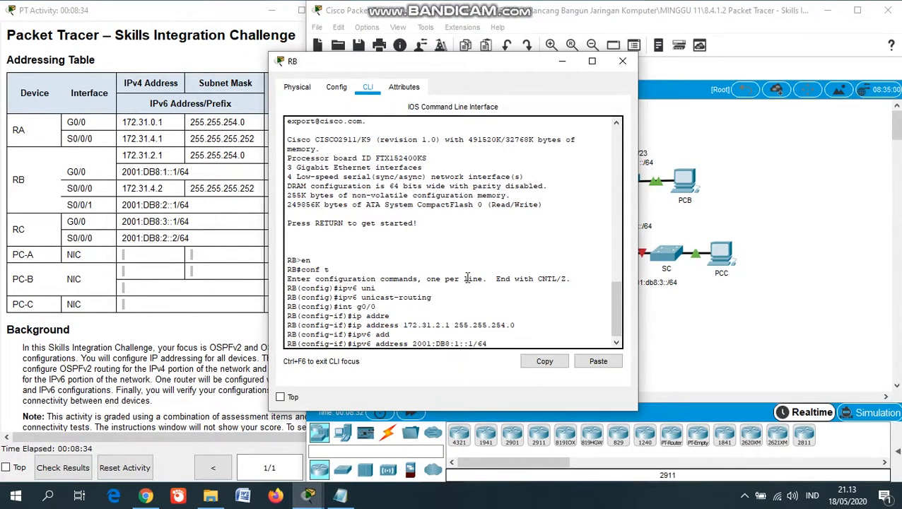
{"action": "key", "text": "Return"}
Set the link-local IPv6 address of RB's g0/0 interface to FE80::1
{"action": "type", "text": "IPV6"}
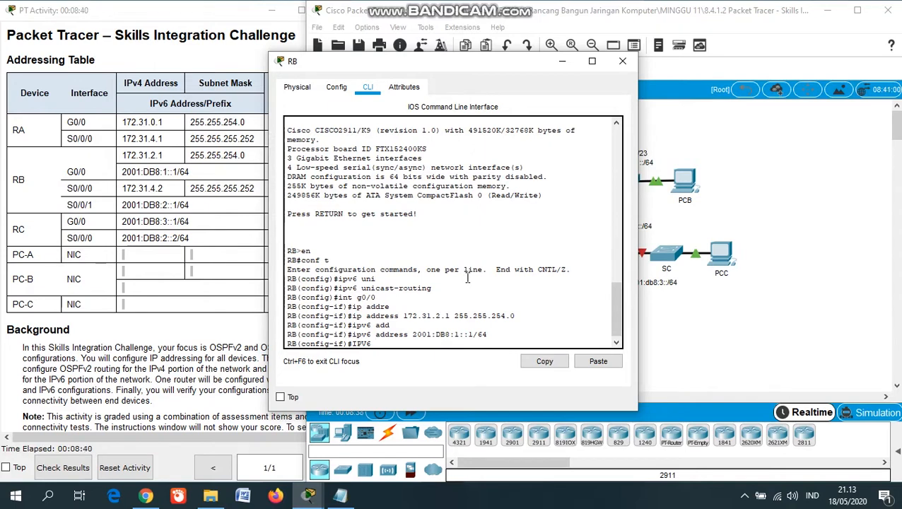
{"action": "type", "text": " ADD"}
{"action": "key", "text": "Tab"}
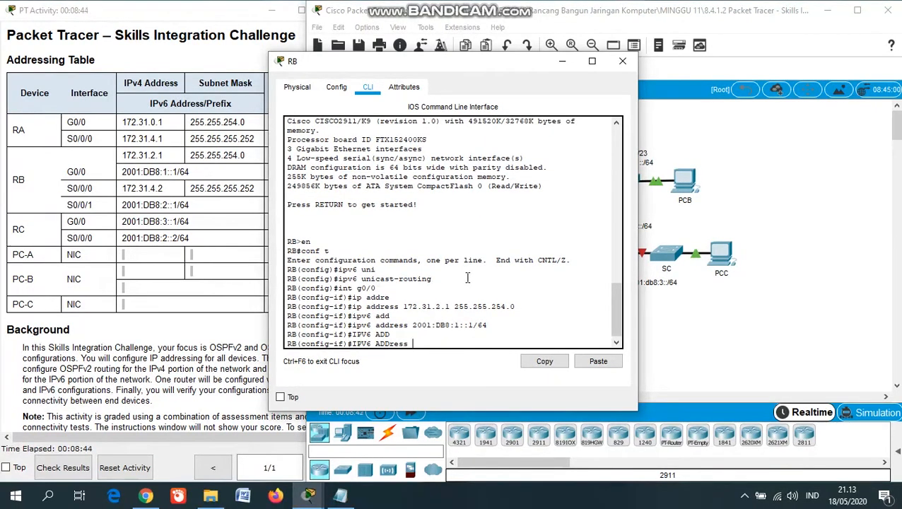
{"action": "type", "text": "FE80::1 lin"}
{"action": "key", "text": "Tab"}
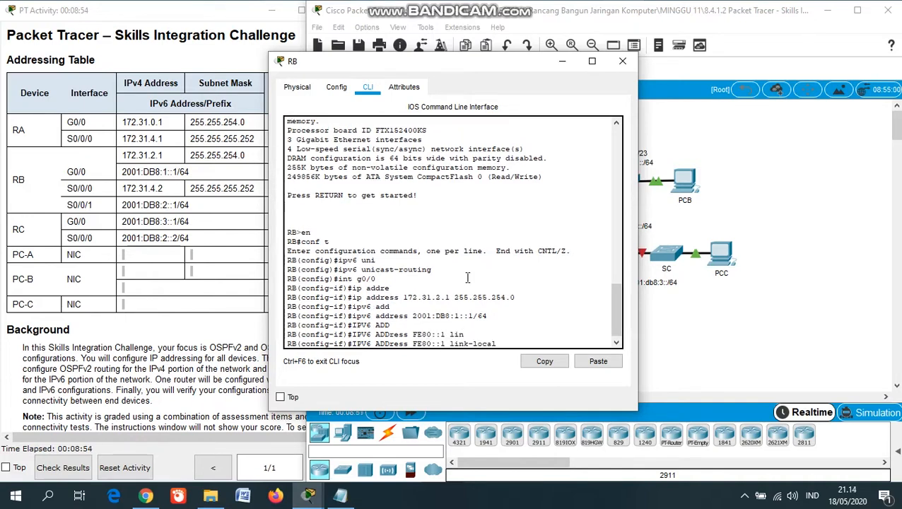
{"action": "key", "text": "Return"}
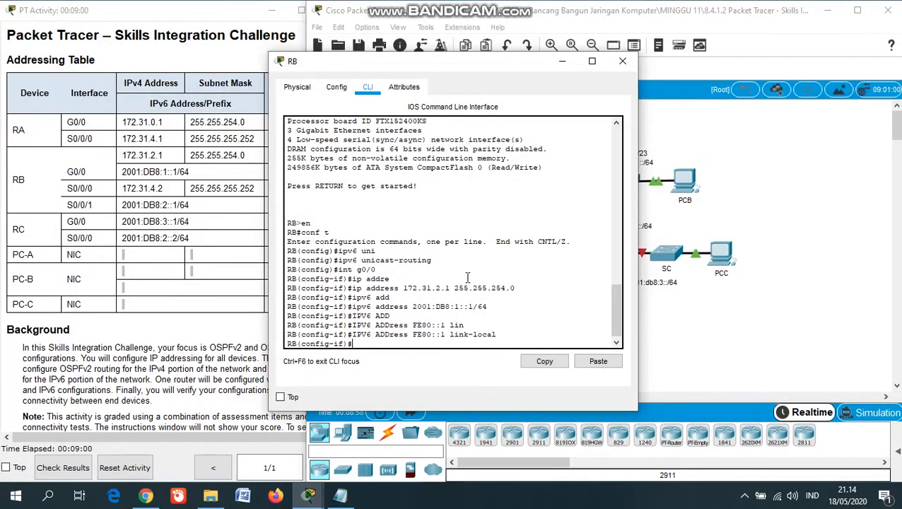
Enable OSPFv3 process 1 in area 0 on RB's g0/0 interface and bring the interface up
{"action": "type", "text": "ipv6 ospf 1 area"}
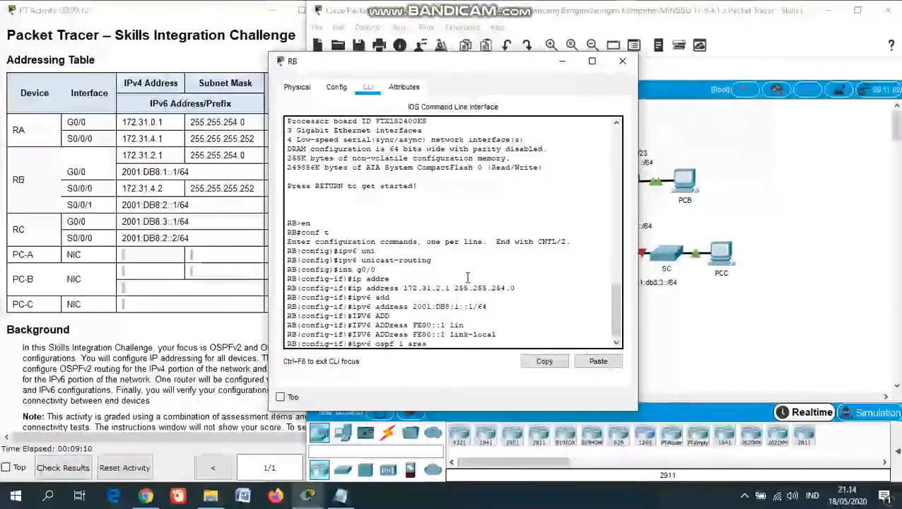
{"action": "type", "text": " 0"}
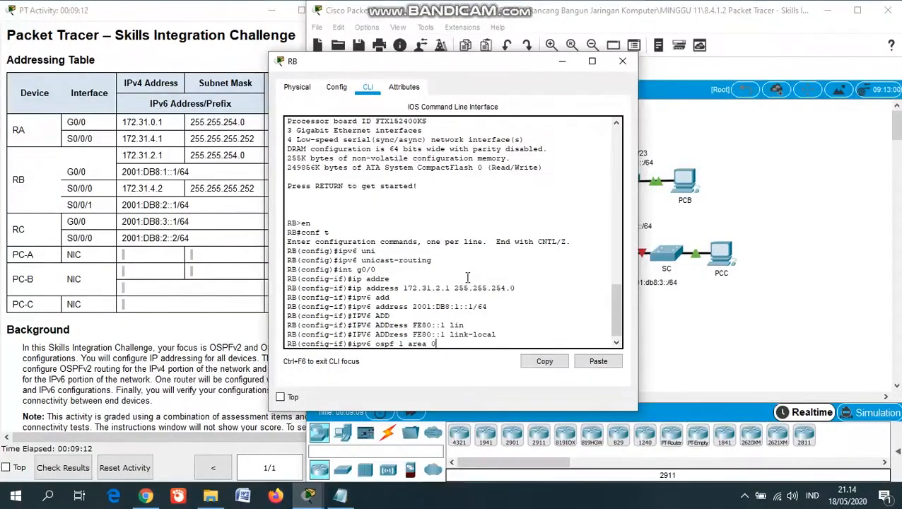
{"action": "key", "text": "Return"}
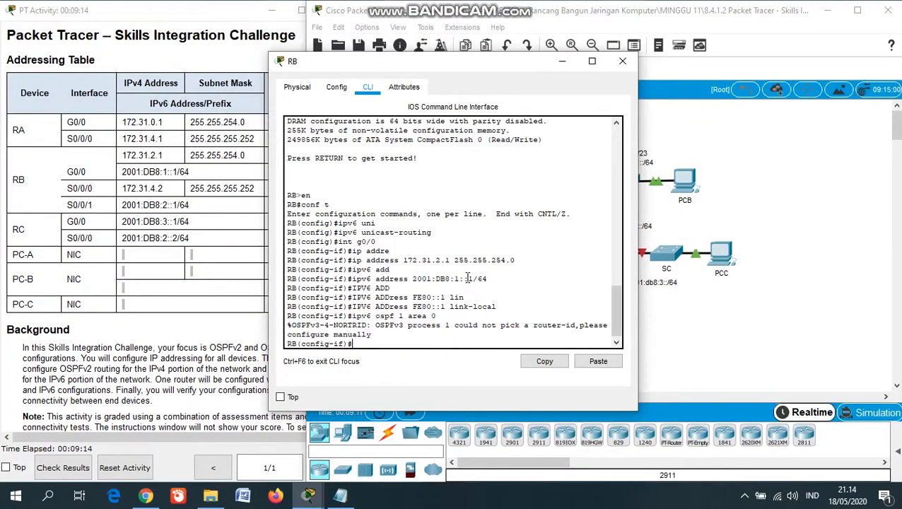
{"action": "type", "text": "no shut"}
{"action": "key", "text": "Return"}
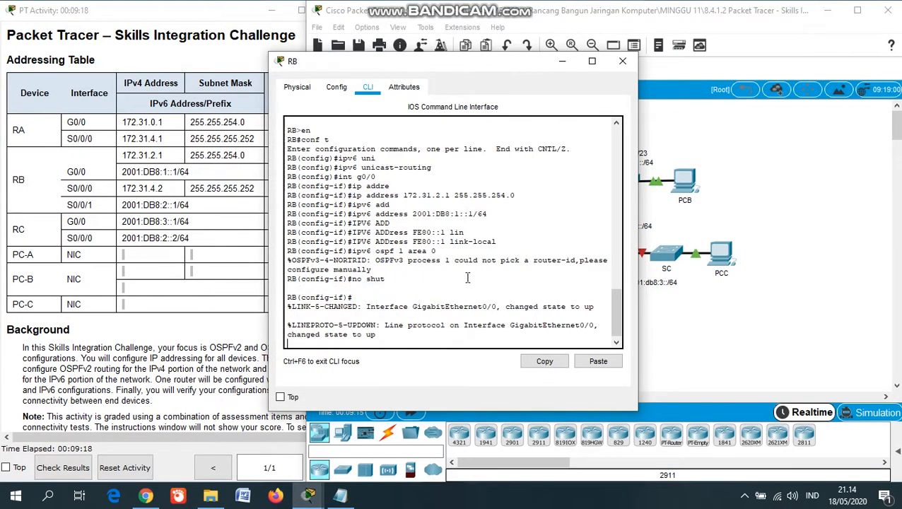
{"action": "key", "text": "Return"}
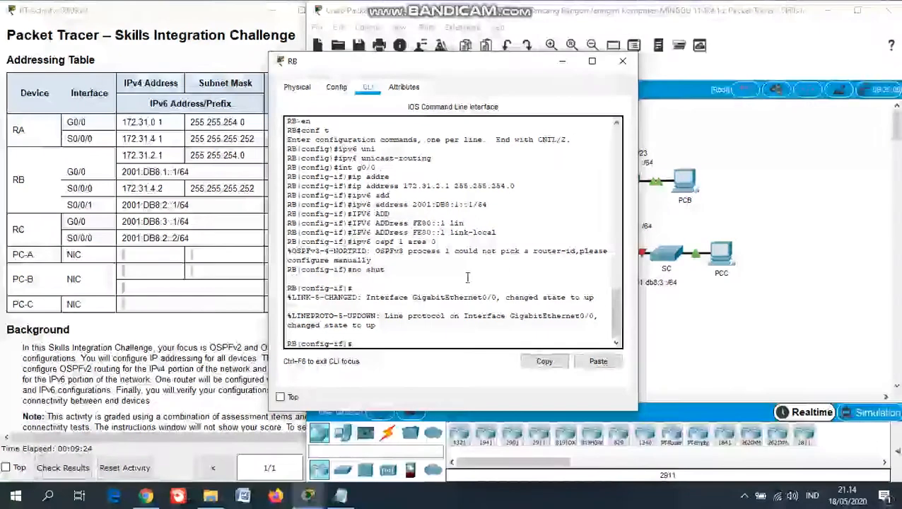
Assign IPv4 address 172.31.4.2 with mask 255.255.255.252 to RB's s0/0/0 interface
{"action": "type", "text": "int s0/0/0"}
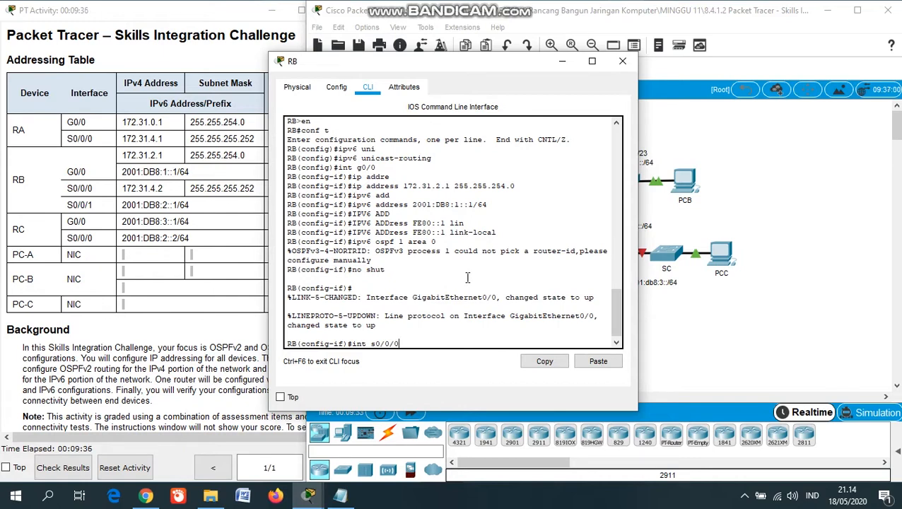
{"action": "key", "text": "Return"}
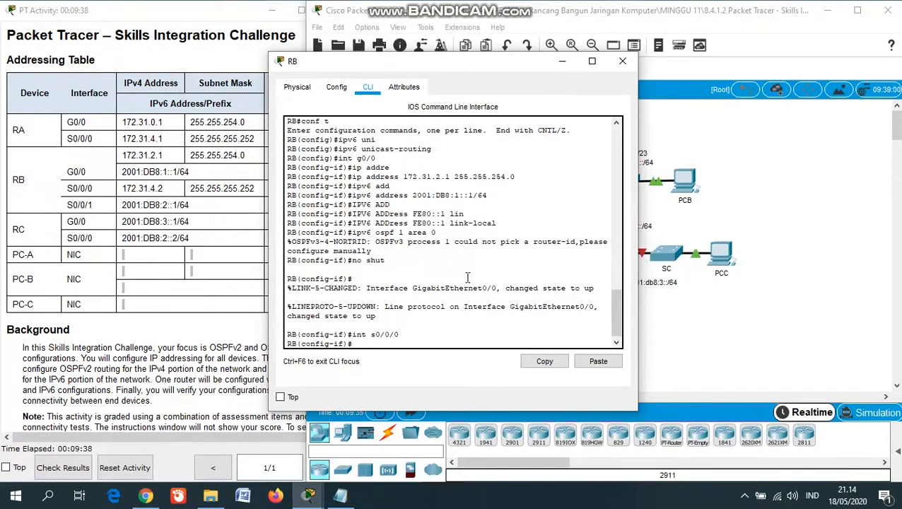
{"action": "type", "text": "ip add"}
{"action": "key", "text": "Tab"}
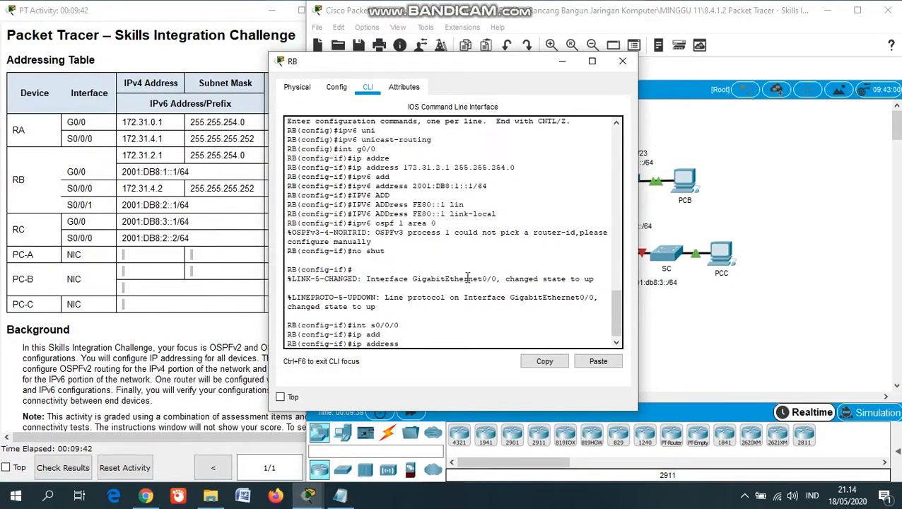
{"action": "type", "text": "172.31.4.2 255."}
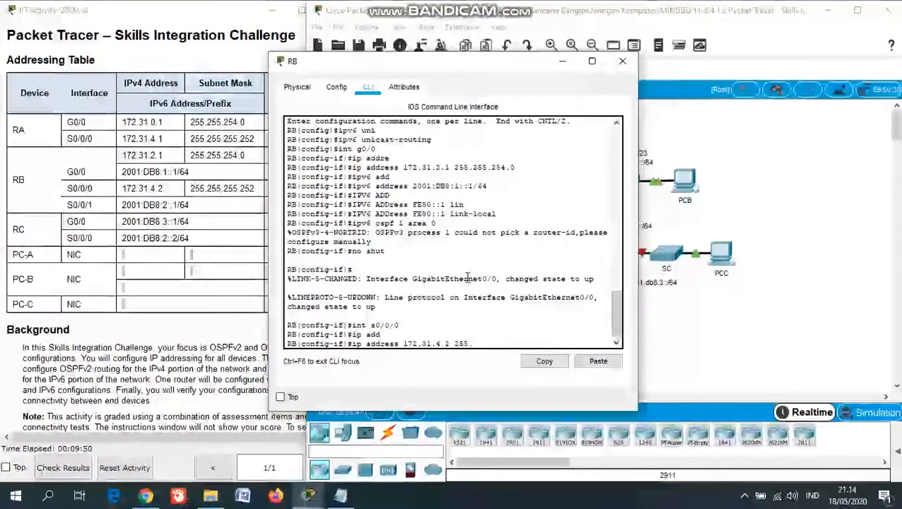
{"action": "type", "text": "255.255"}
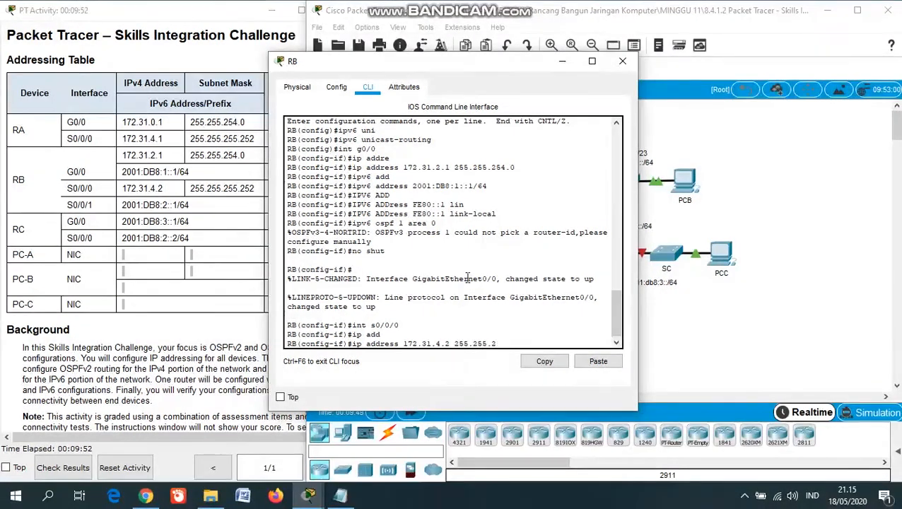
{"action": "type", "text": ".252"}
{"action": "key", "text": "Return"}
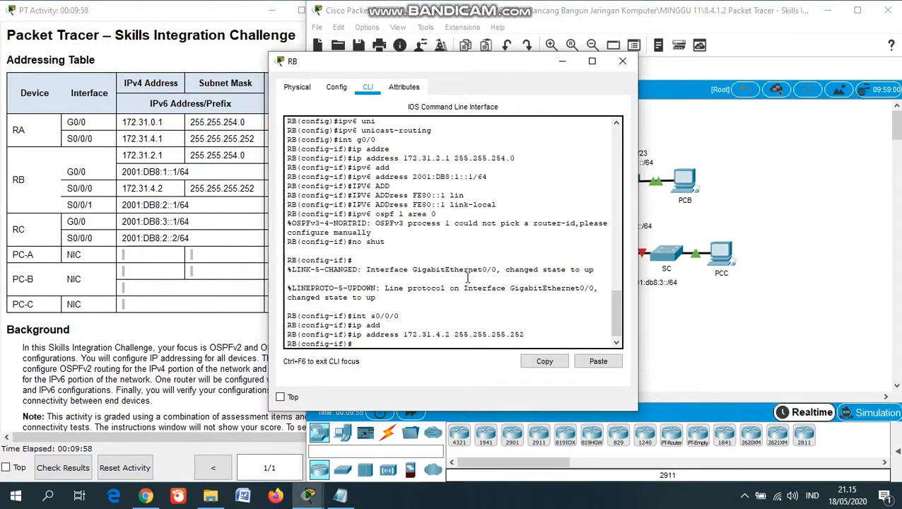
Bring up RB's s0/0/0 interface
{"action": "type", "text": "n"}
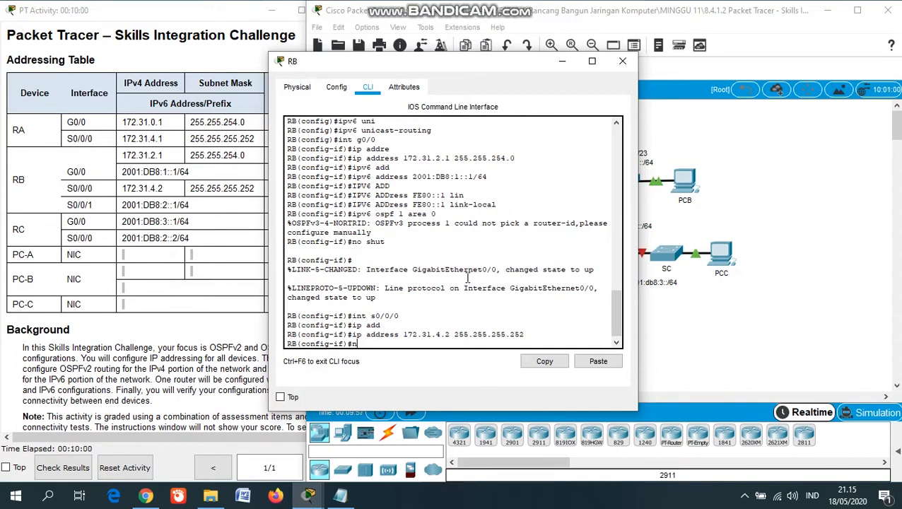
{"action": "type", "text": "o shut"}
{"action": "key", "text": "Return"}
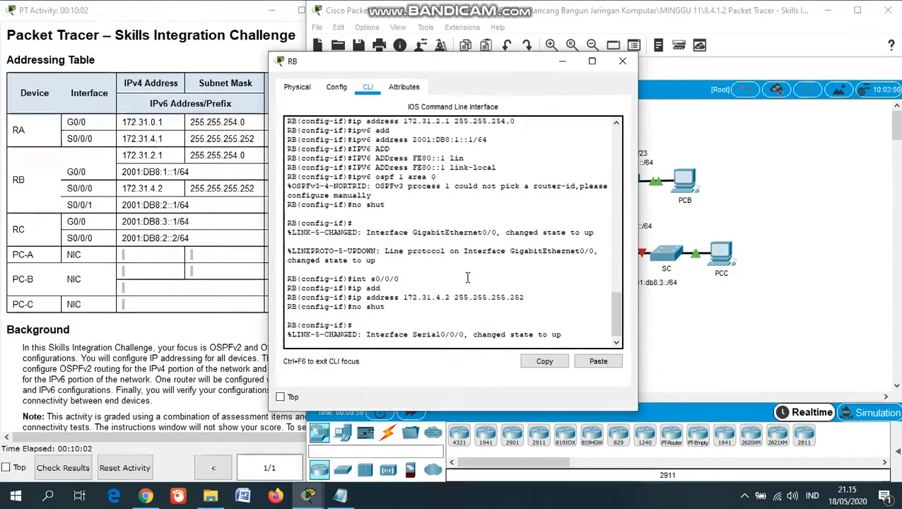
Enter configuration for RB's s0/0/1 interface and remove any IPv4 address from it
{"action": "key", "text": "Up"}
{"action": "key", "text": "Up"}
{"action": "key", "text": "Up"}
{"action": "key", "text": "Up"}
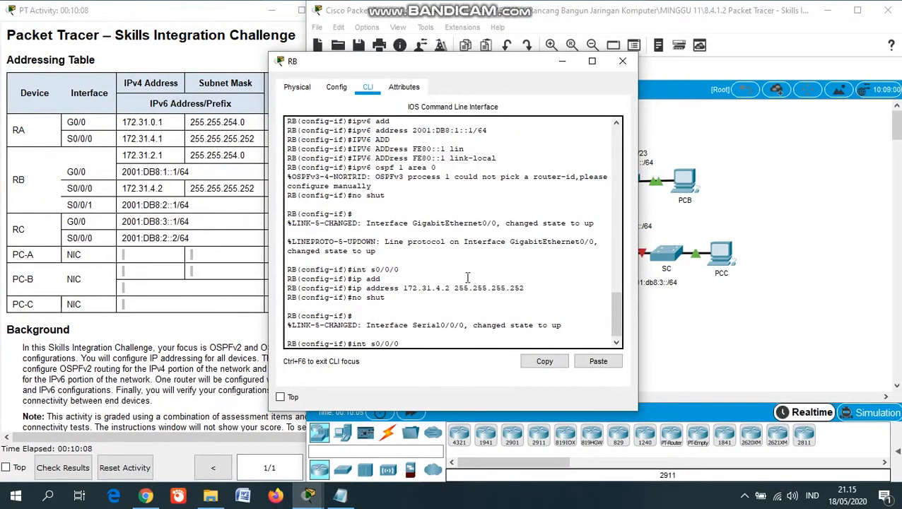
{"action": "key", "text": "BackSpace"}
{"action": "type", "text": "1"}
{"action": "key", "text": "Return"}
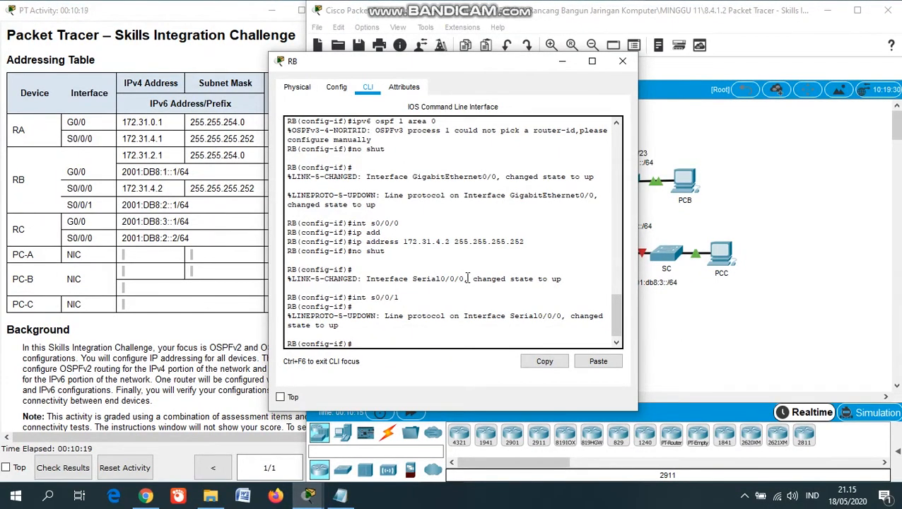
{"action": "type", "text": "no ip add"}
{"action": "key", "text": "Tab"}
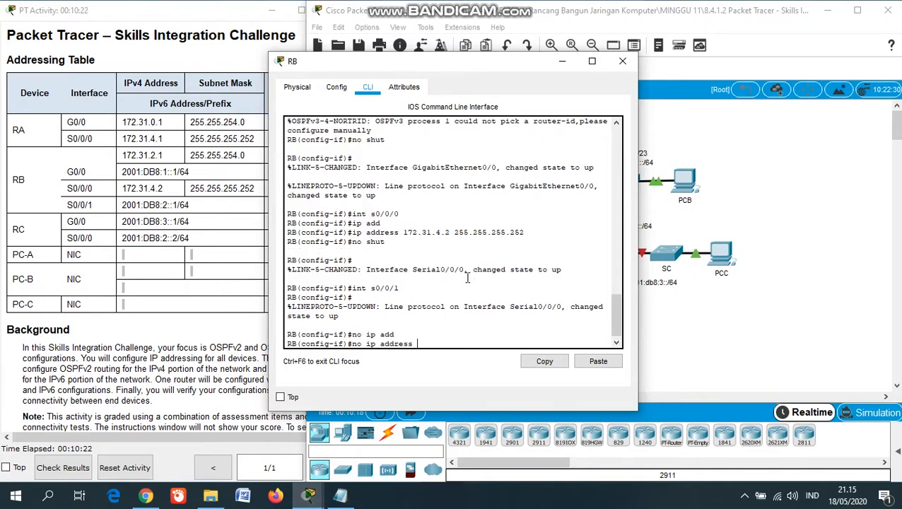
{"action": "key", "text": "Return"}
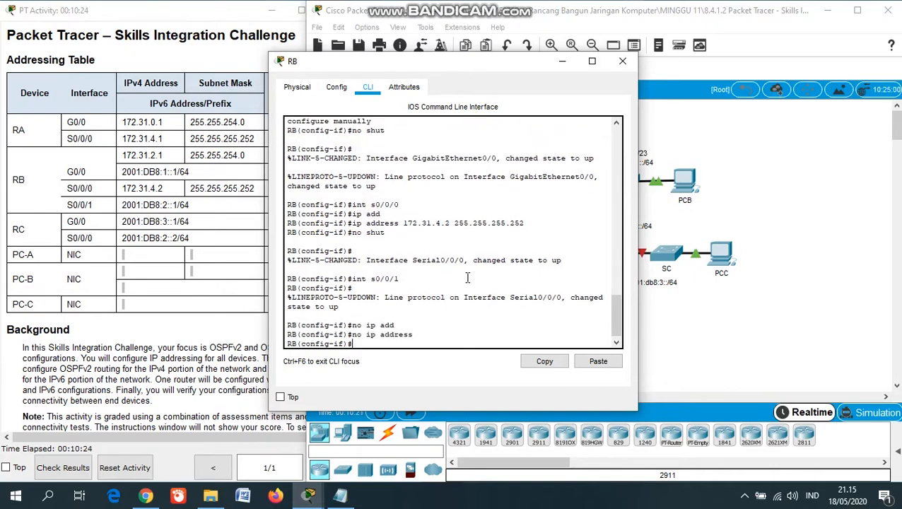
Assign IPv6 address 2001:DB8:2::1/64 to RB's s0/0/1 interface
{"action": "type", "text": "ipv6 add"}
{"action": "key", "text": "Tab"}
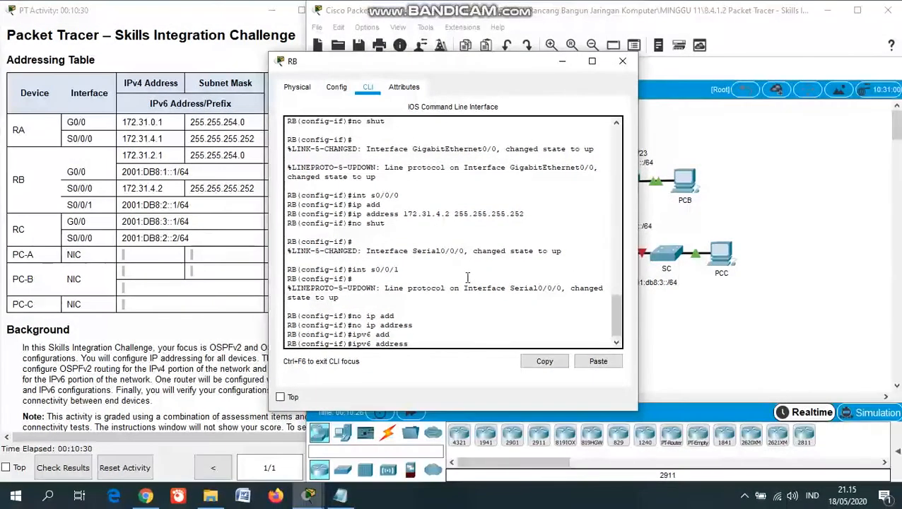
{"action": "type", "text": "2001:DB"}
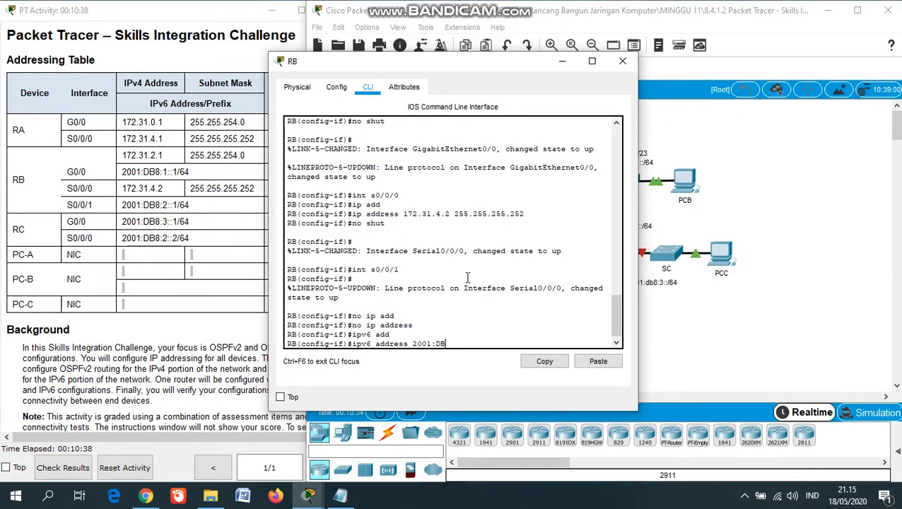
{"action": "type", "text": "8:"}
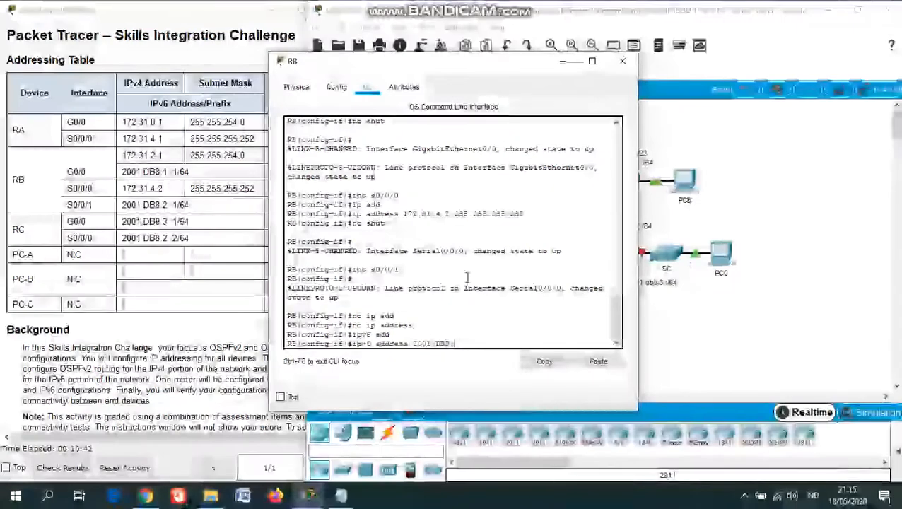
{"action": "type", "text": "2:"}
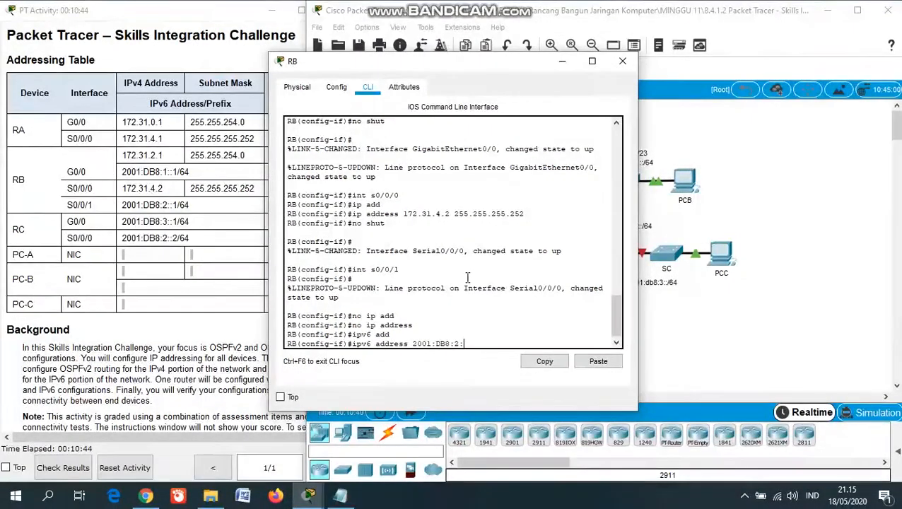
{"action": "type", "text": ":1/64"}
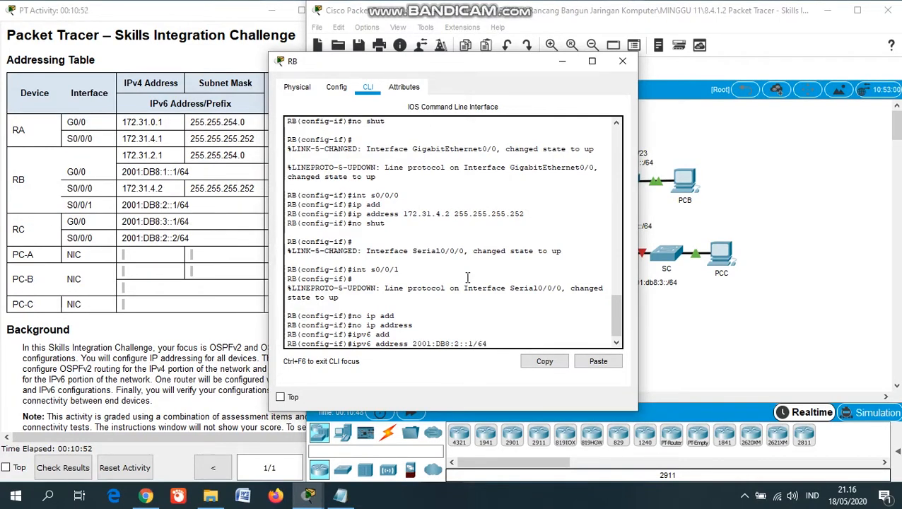
{"action": "key", "text": "Return"}
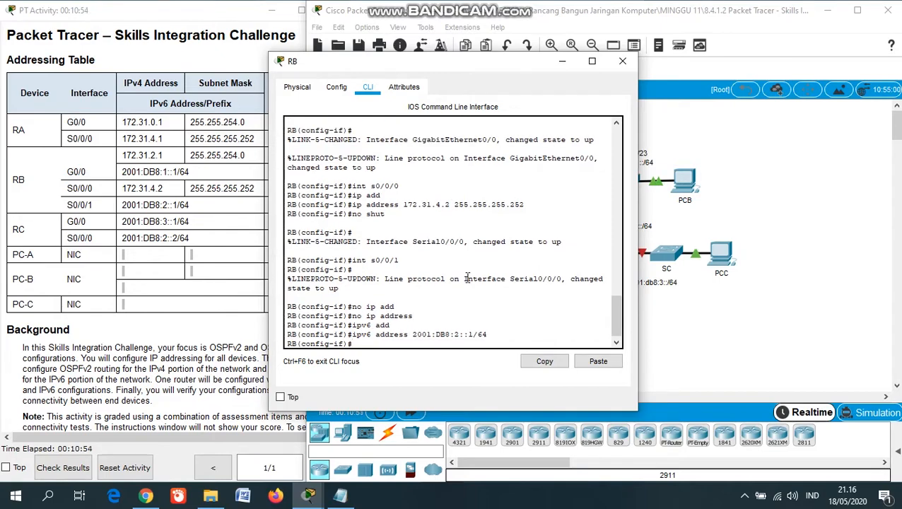
Enable OSPFv3 process 1 in area 0 on RB's s0/0/1 interface and enable the interface
{"action": "type", "text": "ipv"}
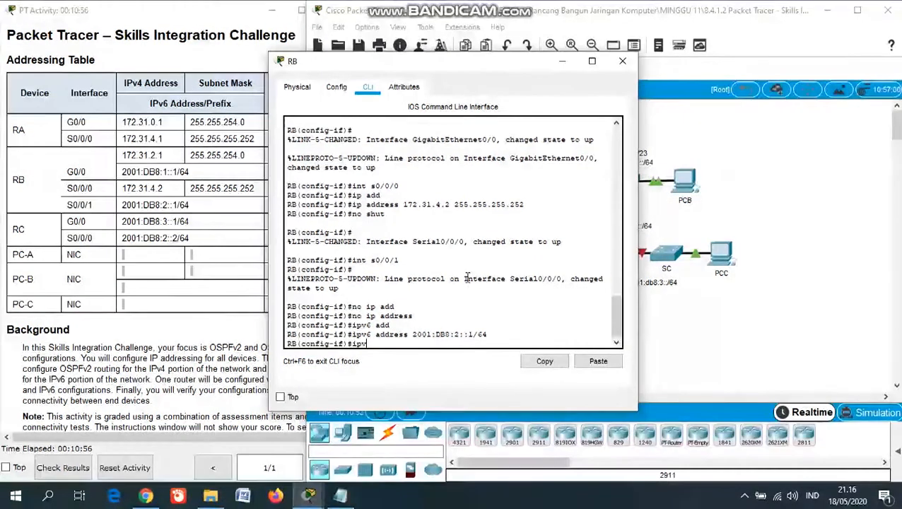
{"action": "type", "text": "6 "}
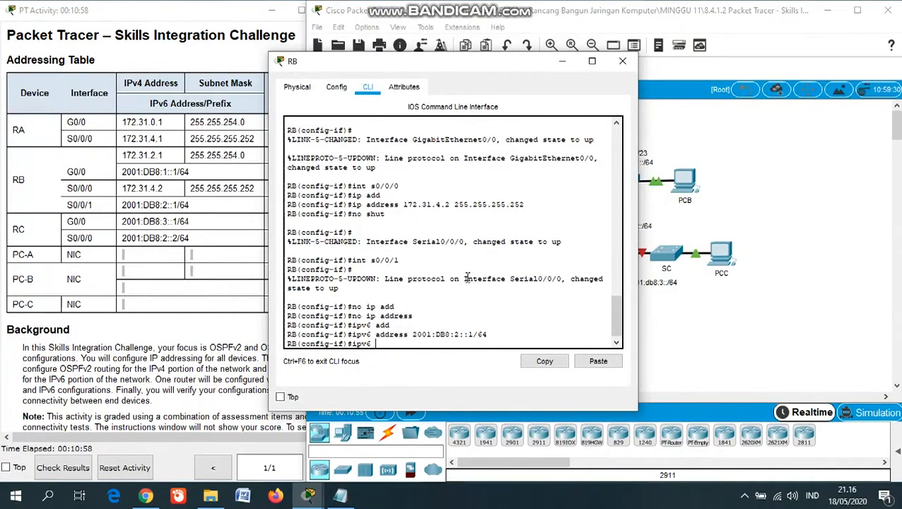
{"action": "type", "text": "ospf 1 area 0"}
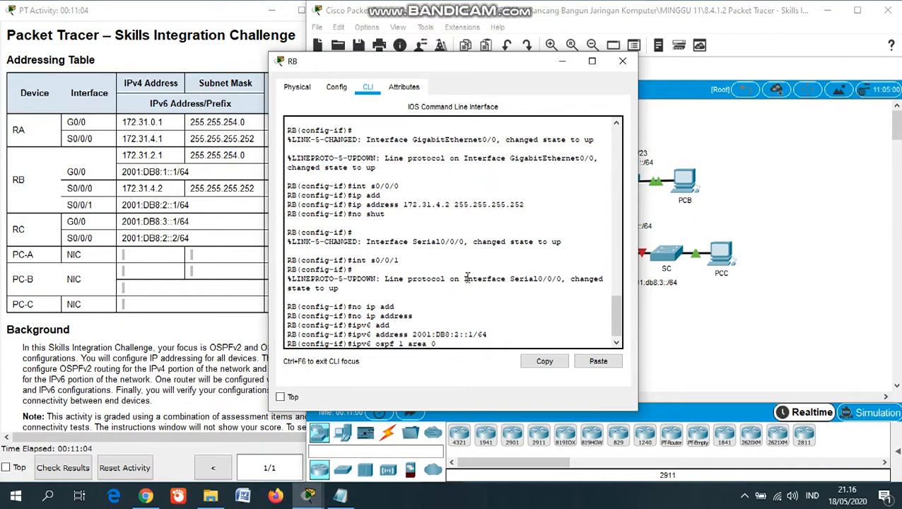
{"action": "key", "text": "Return"}
{"action": "type", "text": "no shut"}
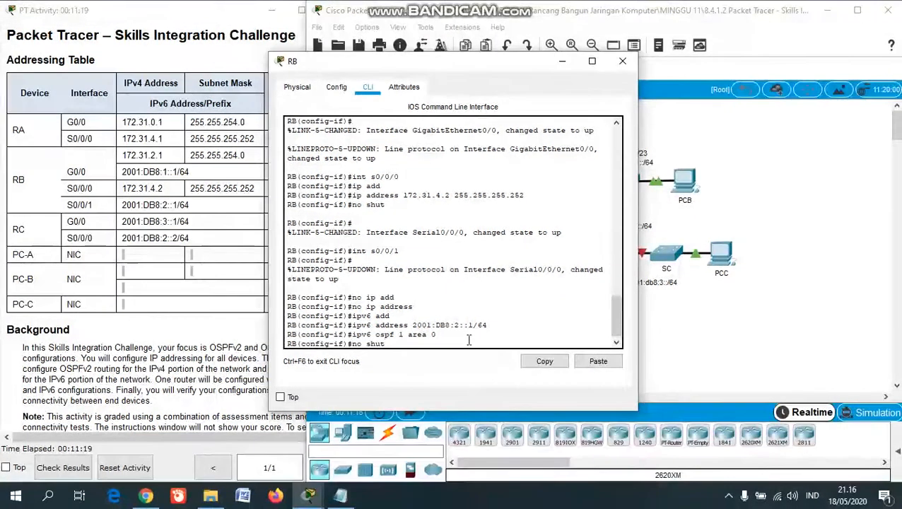
{"action": "key", "text": "Return"}
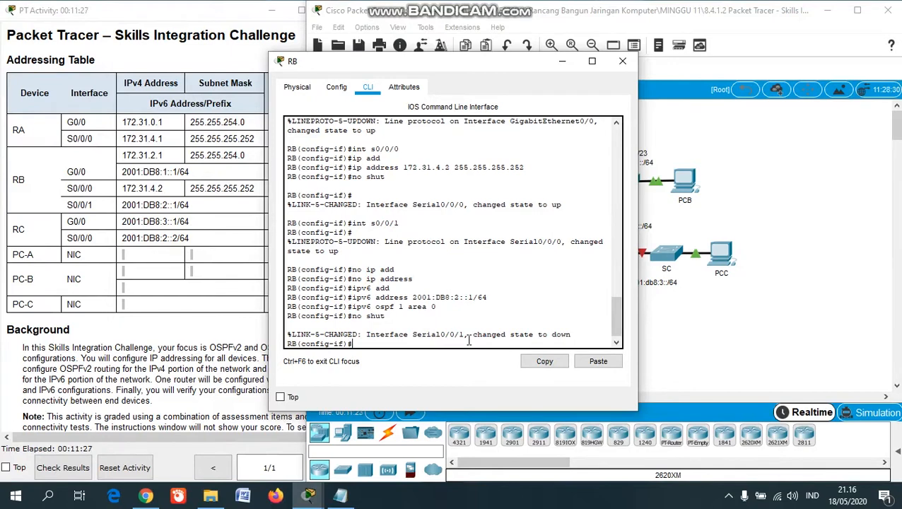
Create OSPFv2 process 1 on RB with router ID 2.2.2.2
{"action": "type", "text": "router osp"}
{"action": "type", "text": "f"}
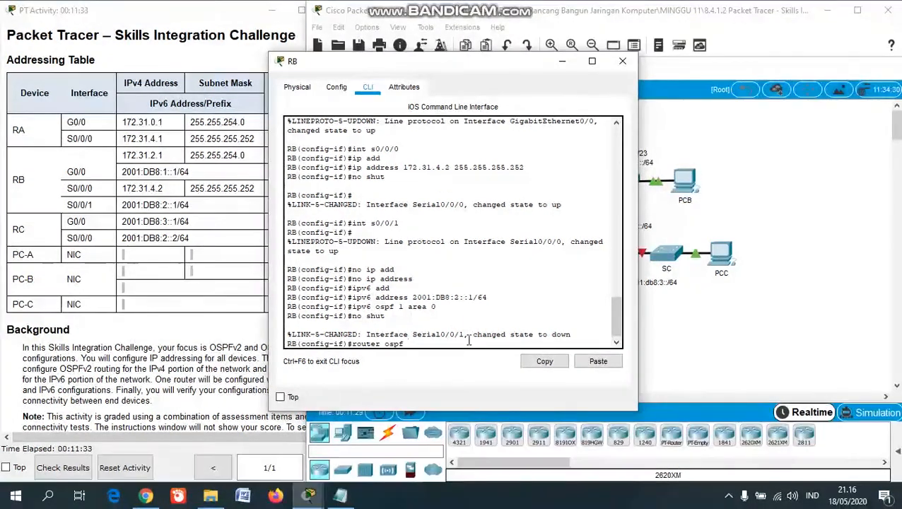
{"action": "type", "text": " 1"}
{"action": "key", "text": "Return"}
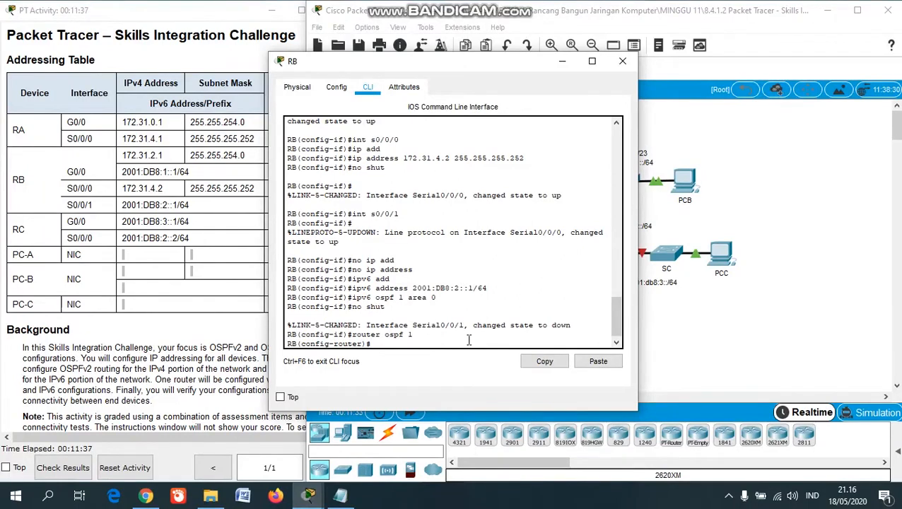
{"action": "type", "text": "router"}
{"action": "key", "text": "Return"}
{"action": "type", "text": "router-id"}
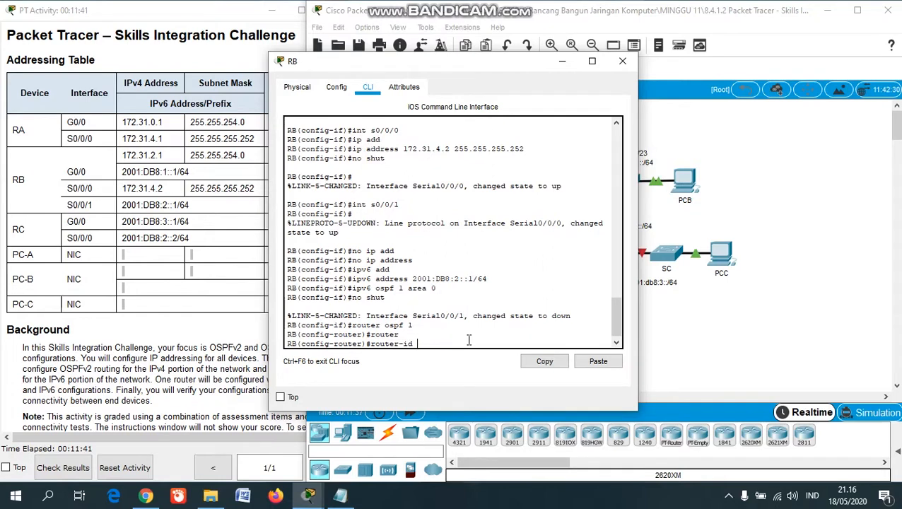
{"action": "type", "text": " 2.2.2.2"}
{"action": "key", "text": "Return"}
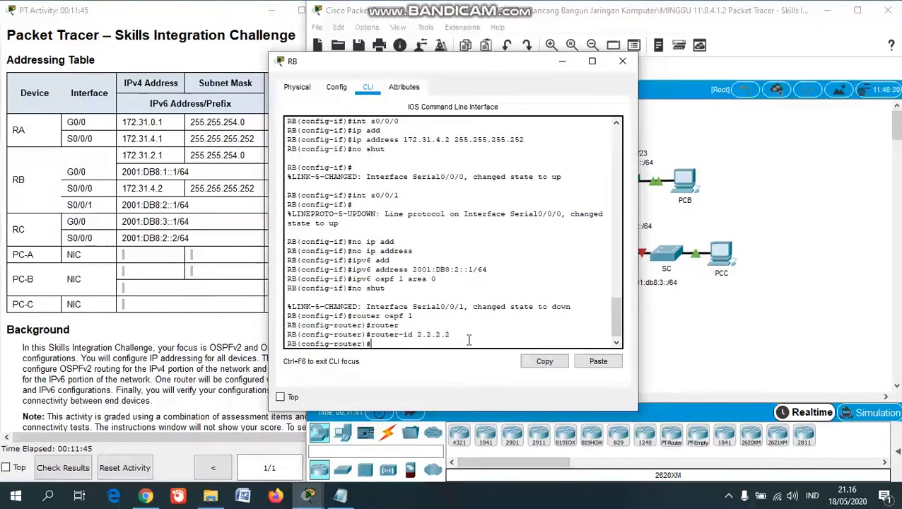
Make g0/0 a passive interface in RB's OSPFv2 process 1
{"action": "type", "text": "pass"}
{"action": "key", "text": "Tab"}
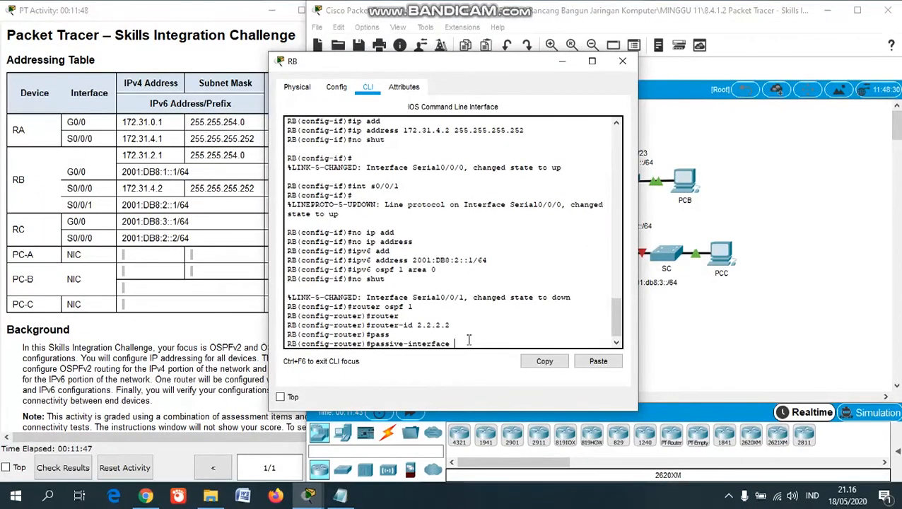
{"action": "type", "text": "g0/0"}
{"action": "key", "text": "Return"}
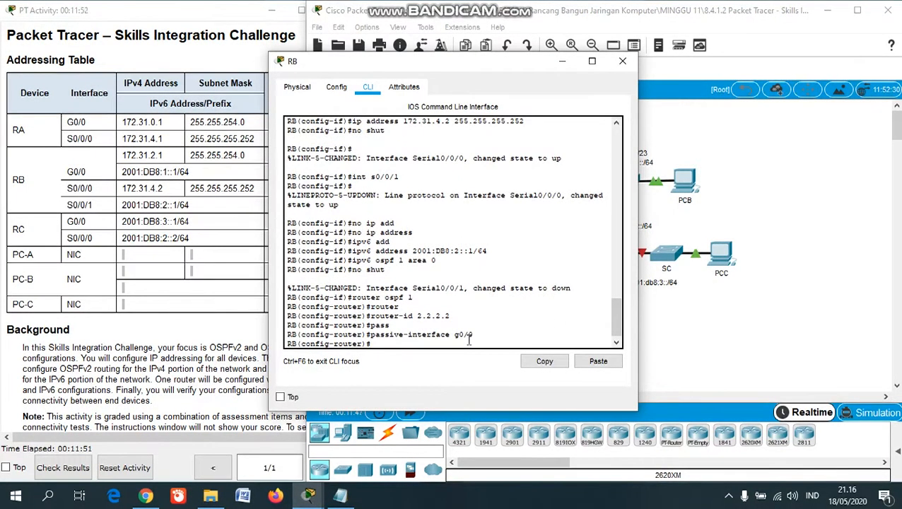
Advertise network 172.31.2.0 with wildcard mask 0.0.1.255 in area 0 of RB's OSPFv2 process
{"action": "type", "text": "network 172."}
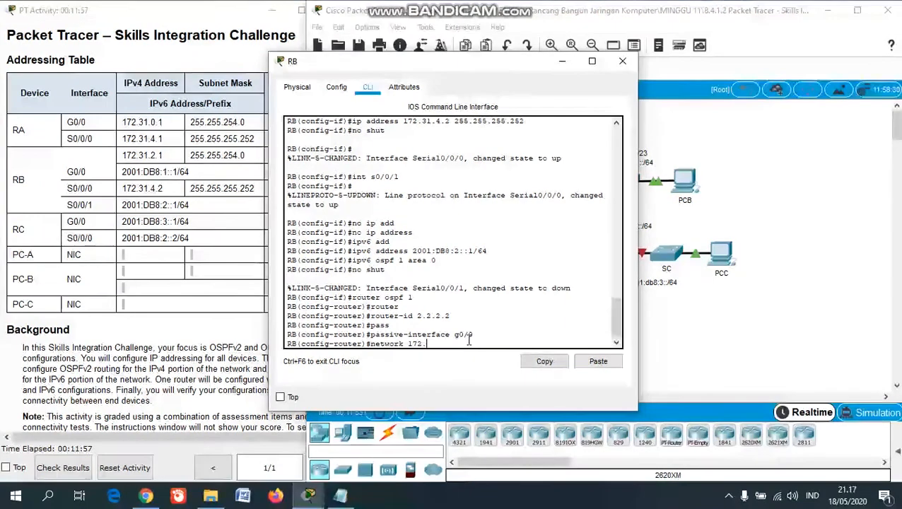
{"action": "type", "text": "31.2.0"}
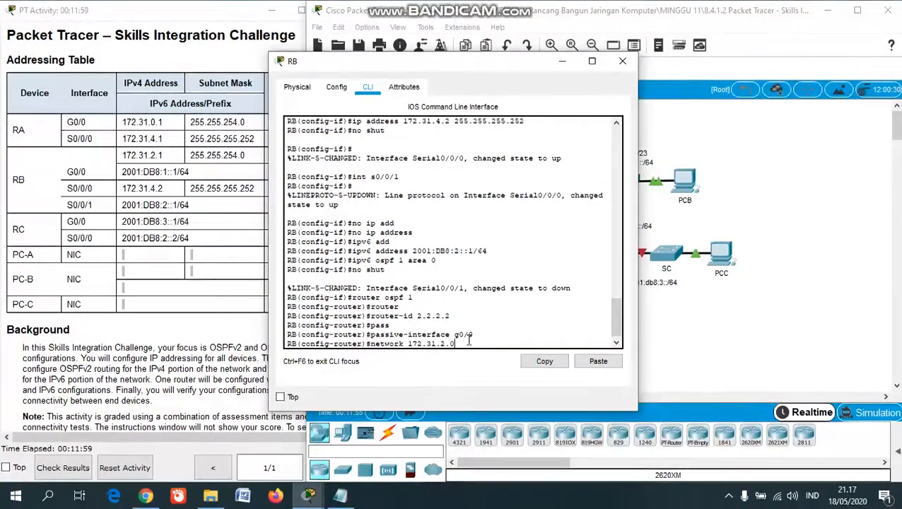
{"action": "type", "text": " 0."}
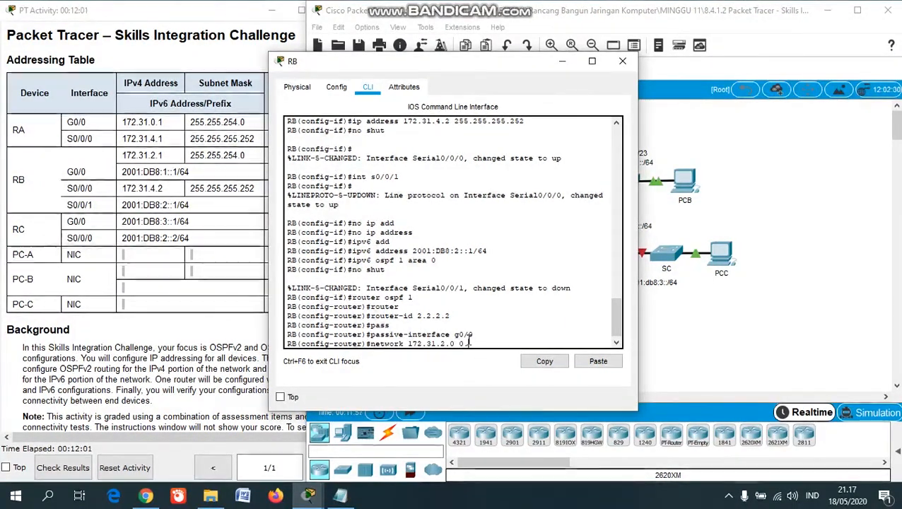
{"action": "type", "text": "0.1."}
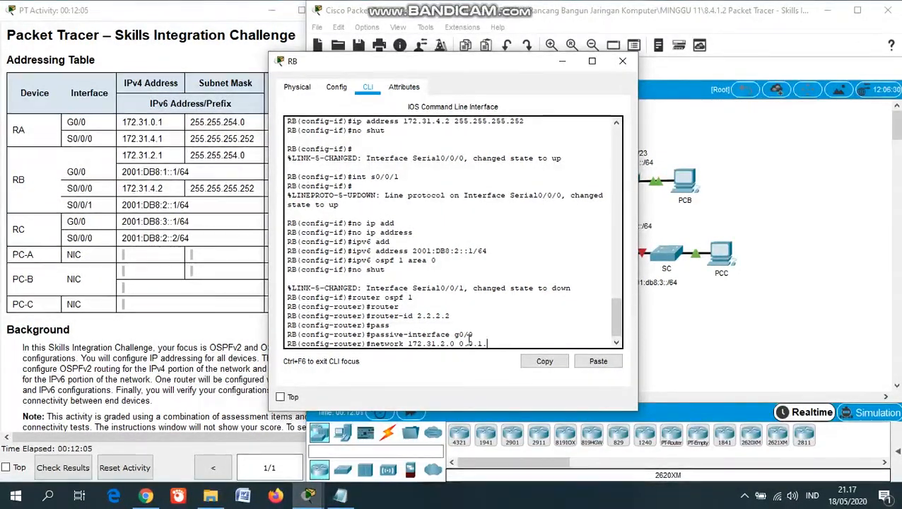
{"action": "type", "text": "255"}
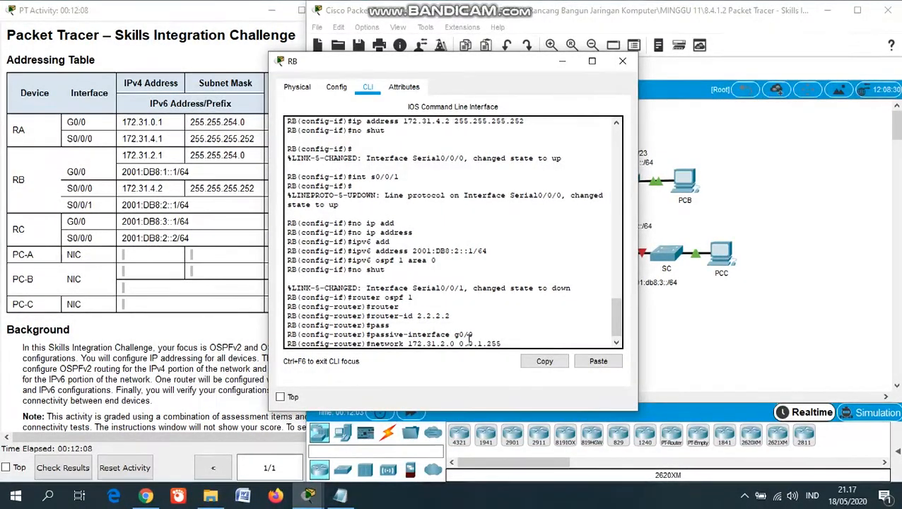
{"action": "type", "text": " area 0"}
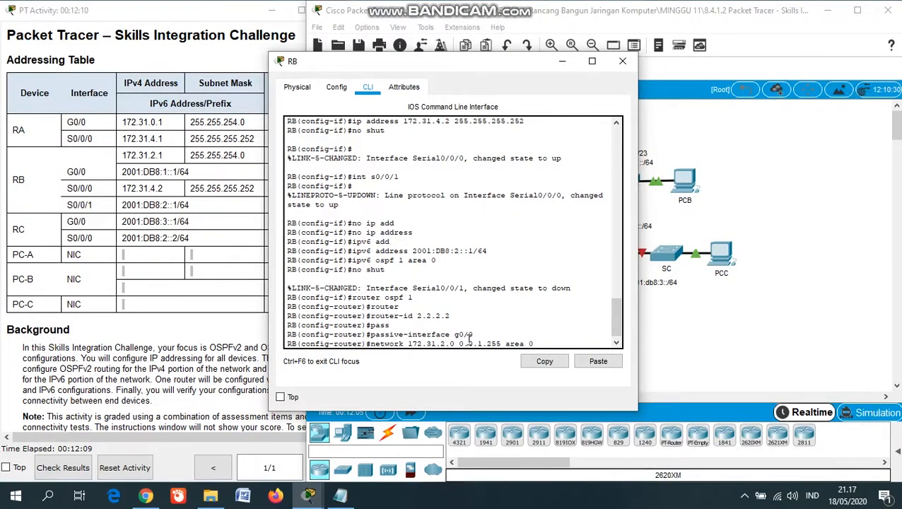
{"action": "key", "text": "Return"}
Advertise network 172.31.4.0 with wildcard mask 0.0.0.3 in area 0 of RB's OSPFv2 process
{"action": "type", "text": "netw"}
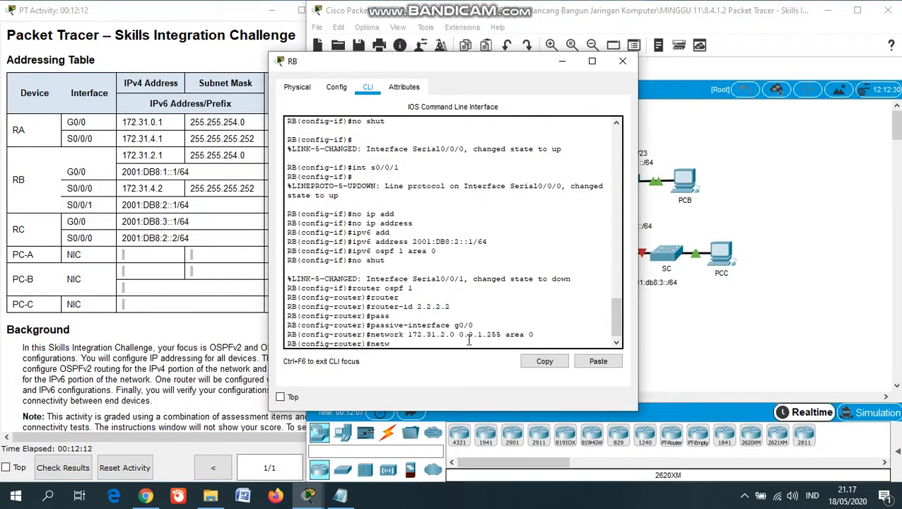
{"action": "type", "text": "ork 172.31.4."}
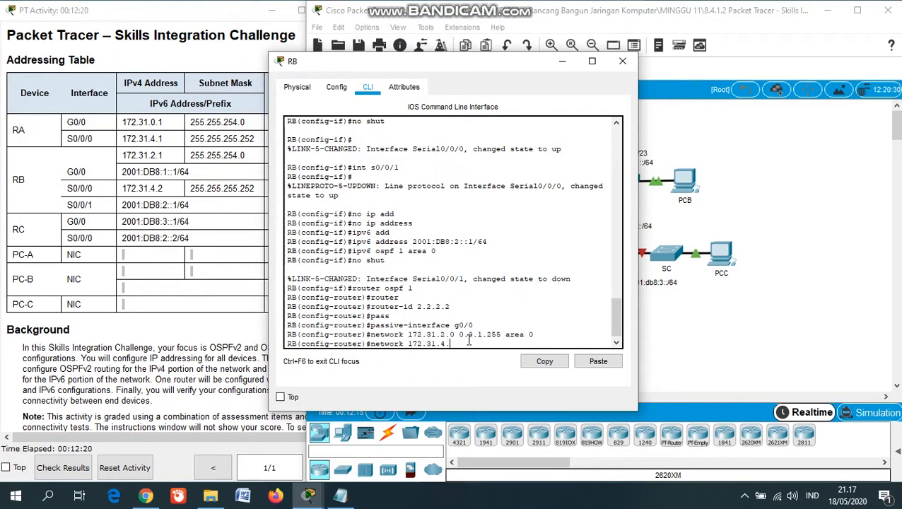
{"action": "type", "text": "0 0.0.0.3 area 0"}
{"action": "key", "text": "Return"}
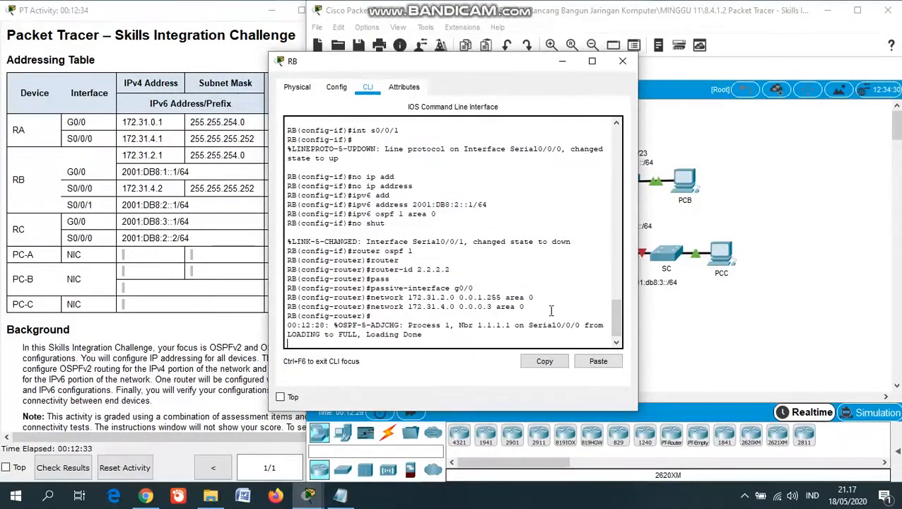
{"action": "type", "text": "ipv6 router"}
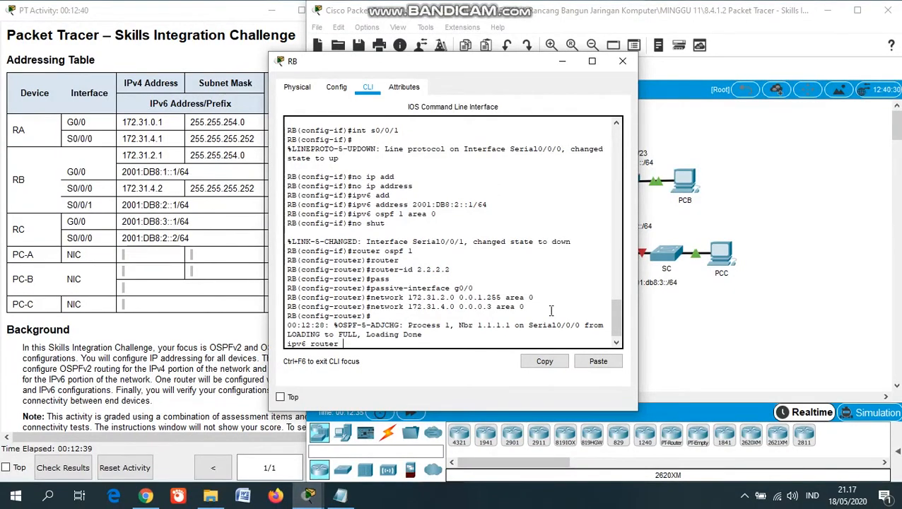
{"action": "type", "text": " ospf"}
{"action": "key", "text": "BackSpace"}
{"action": "key", "text": "BackSpace"}
{"action": "key", "text": "BackSpace"}
{"action": "key", "text": "BackSpace"}
{"action": "key", "text": "BackSpace"}
{"action": "key", "text": "BackSpace"}
{"action": "key", "text": "BackSpace"}
{"action": "key", "text": "BackSpace"}
{"action": "key", "text": "BackSpace"}
{"action": "key", "text": "BackSpace"}
{"action": "key", "text": "BackSpace"}
{"action": "key", "text": "BackSpace"}
{"action": "key", "text": "BackSpace"}
{"action": "key", "text": "BackSpace"}
{"action": "key", "text": "BackSpace"}
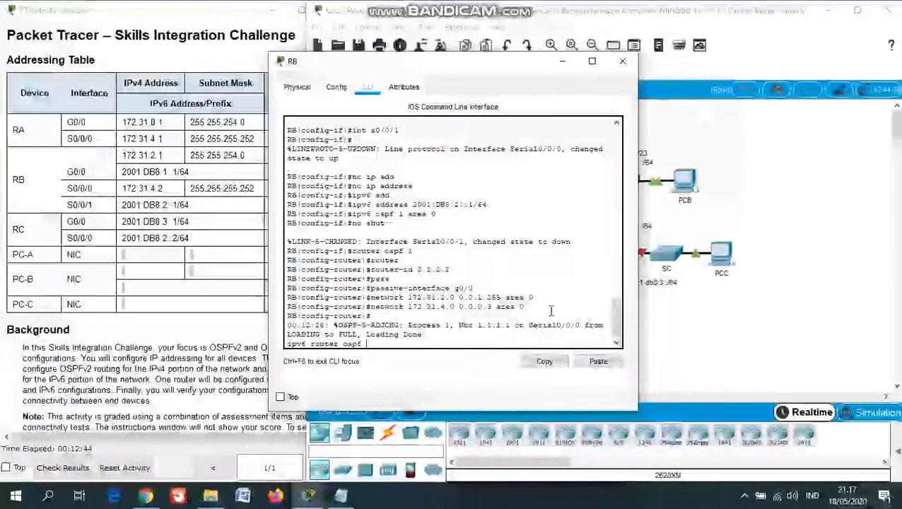
{"action": "key", "text": "BackSpace"}
{"action": "key", "text": "BackSpace"}
{"action": "key", "text": "BackSpace"}
{"action": "key", "text": "Return"}
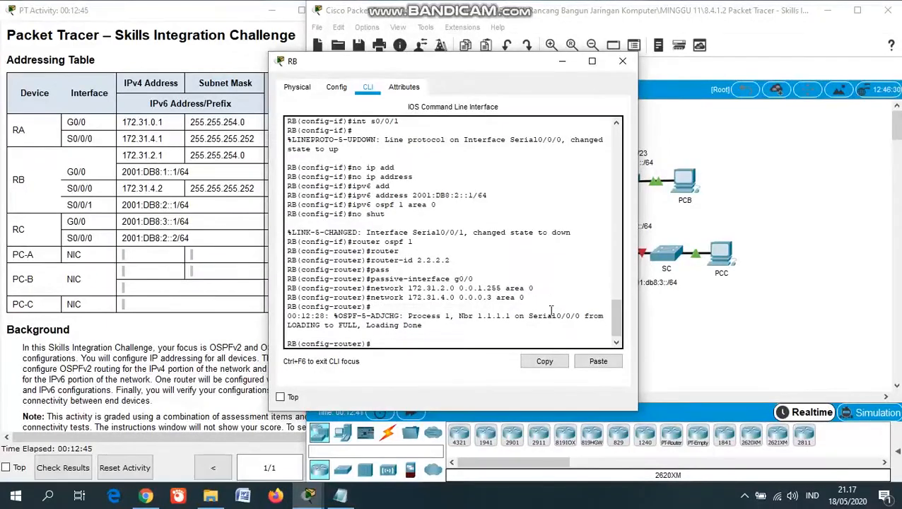
Create OSPFv3 process 1 on RB with router ID 2.2.2.2
{"action": "type", "text": "ipv6 router"}
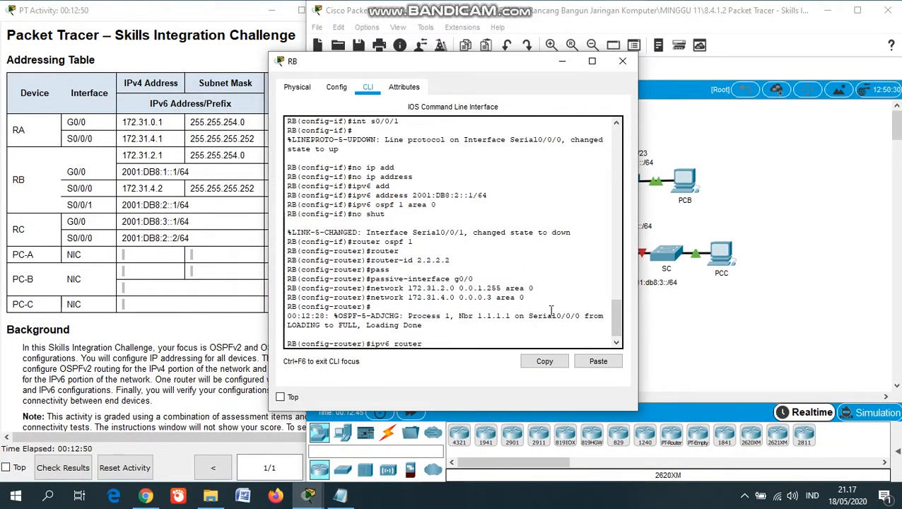
{"action": "type", "text": " ospf 1"}
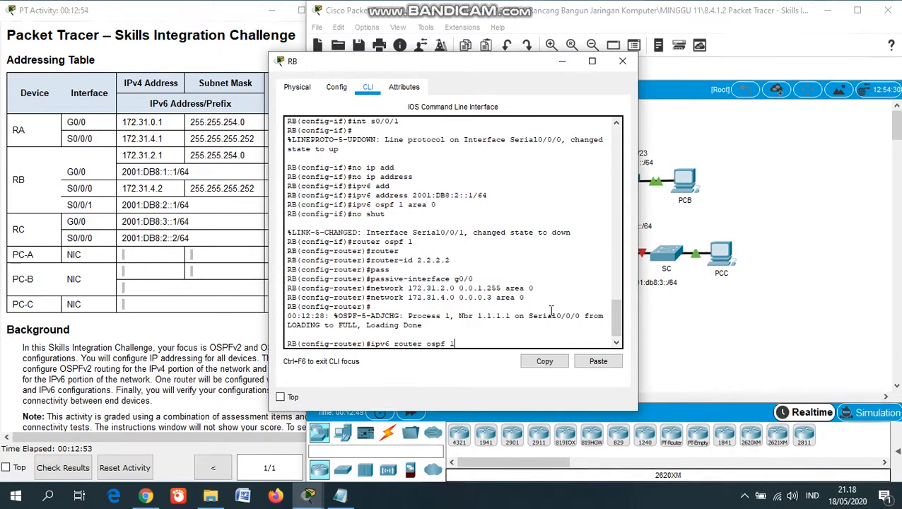
{"action": "key", "text": "Return"}
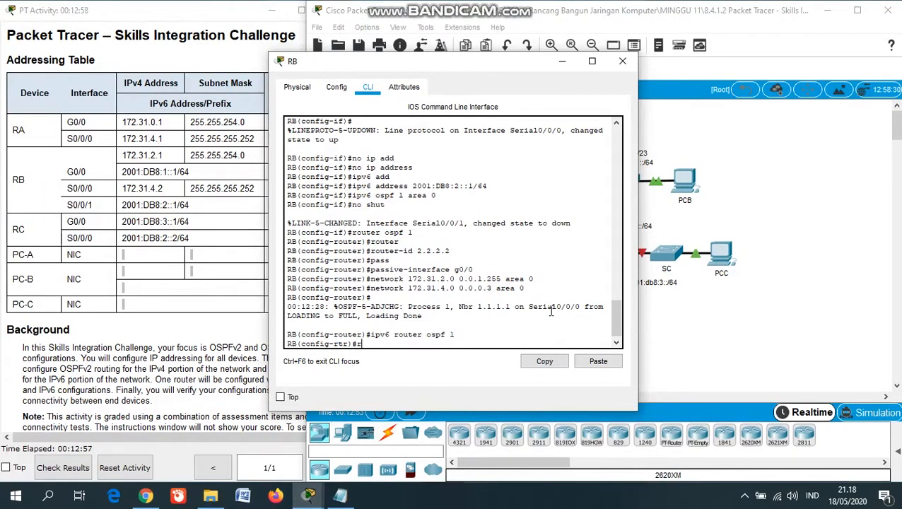
{"action": "type", "text": "rout"}
{"action": "key", "text": "Tab"}
{"action": "type", "text": "2"}
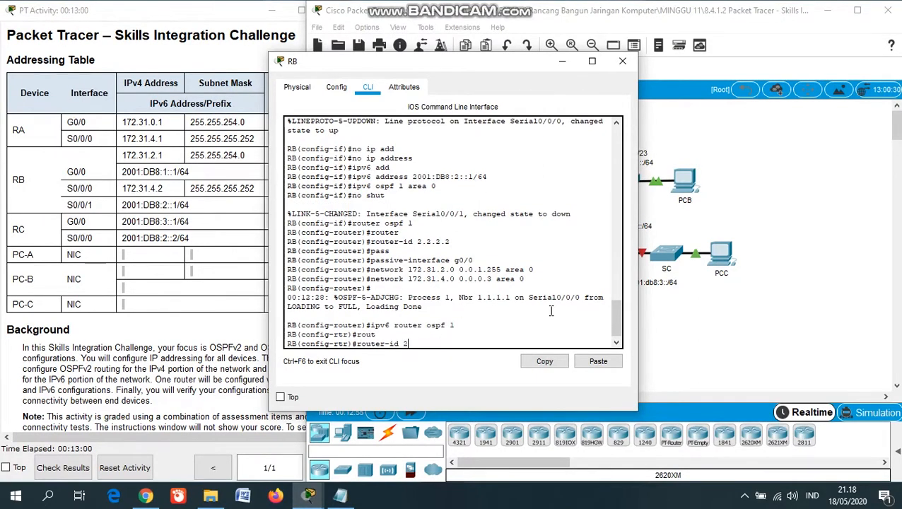
{"action": "type", "text": ".2.2.2"}
{"action": "key", "text": "Return"}
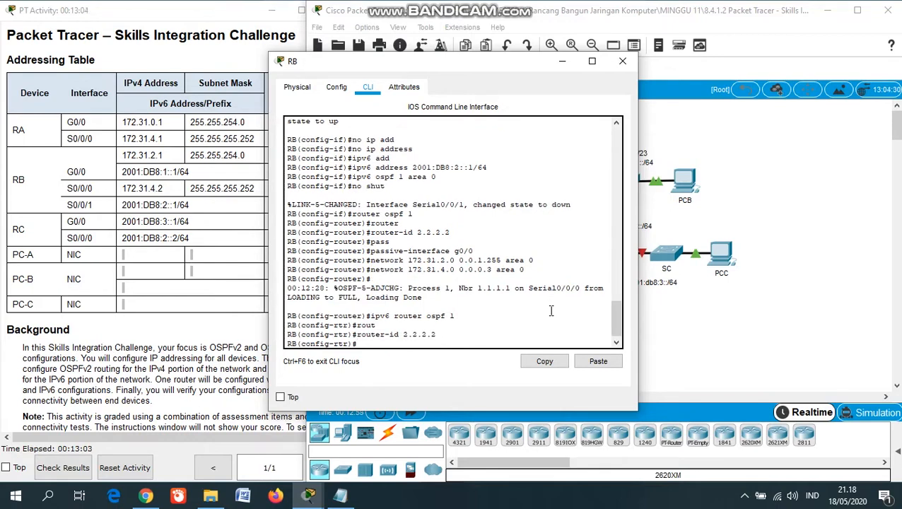
Exit RB's configuration mode, reset all of its IPv6 OSPF processes, and close the router's window
{"action": "type", "text": "end"}
{"action": "key", "text": "Return"}
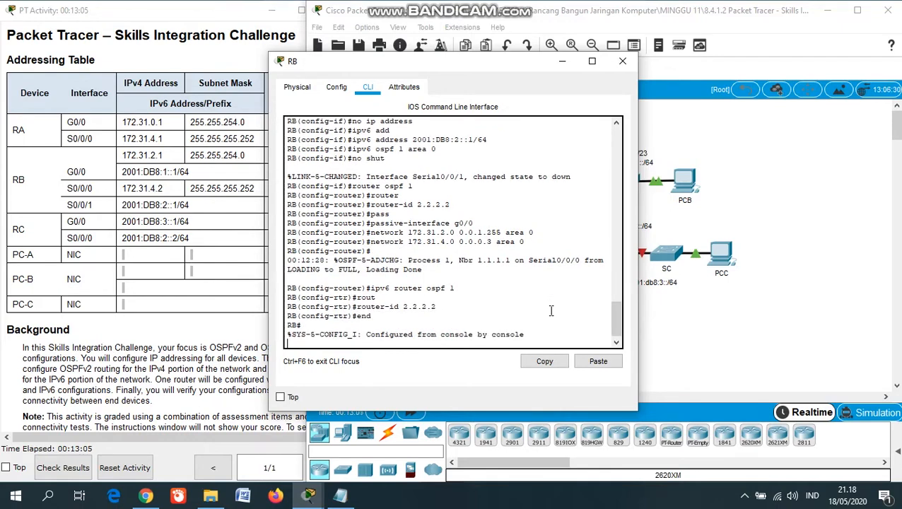
{"action": "key", "text": "Return"}
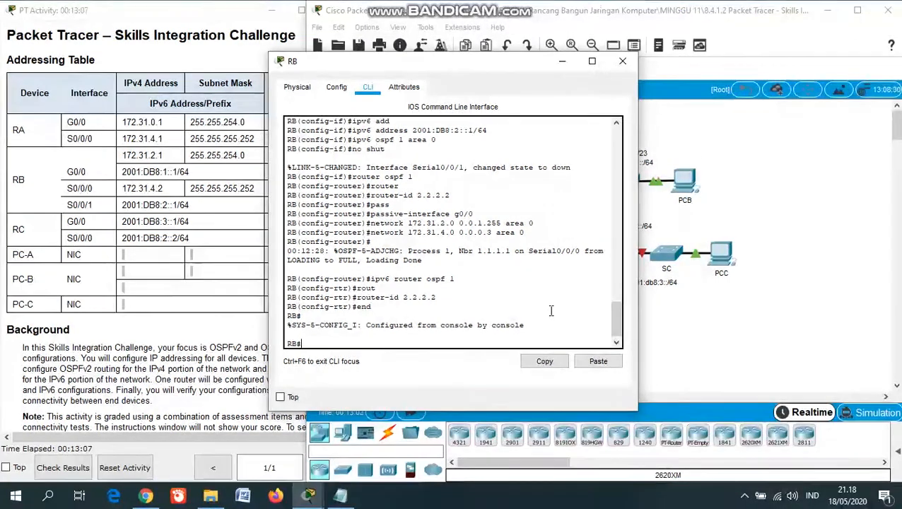
{"action": "type", "text": "clea"}
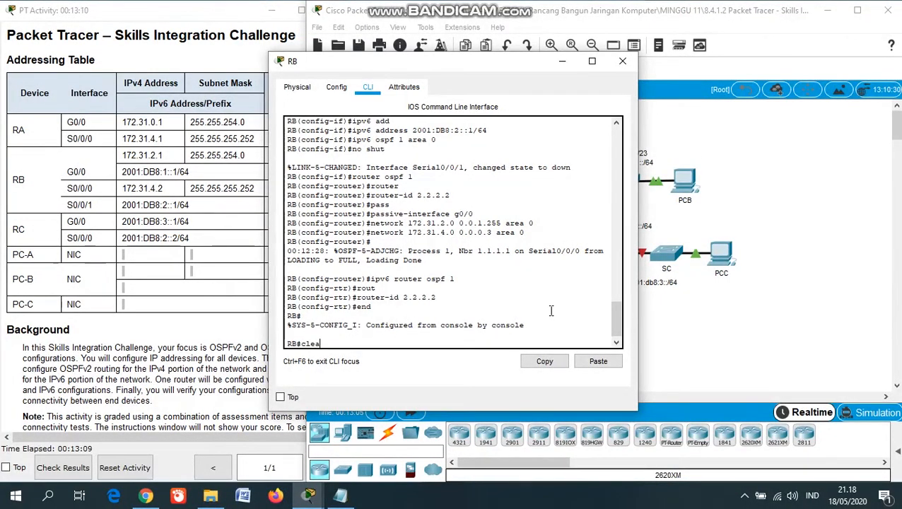
{"action": "type", "text": "r ipv6 ospf"}
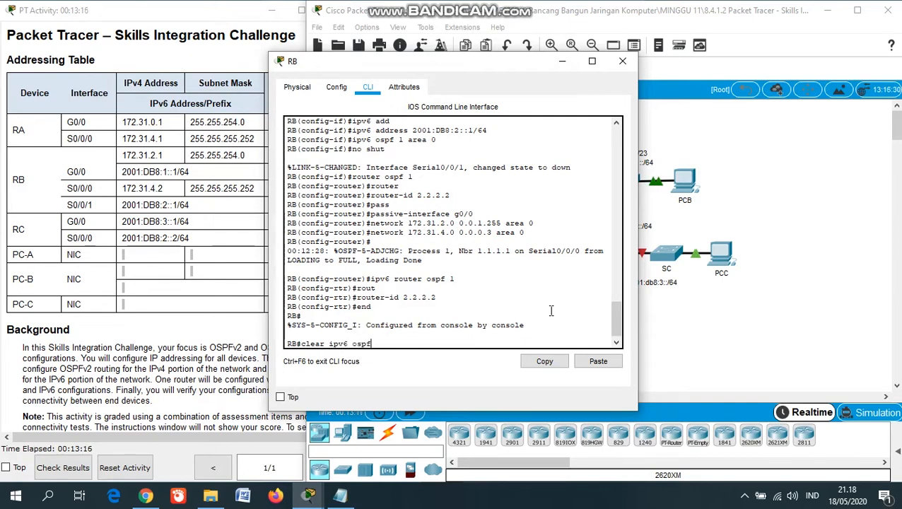
{"action": "type", "text": " pro"}
{"action": "key", "text": "Tab"}
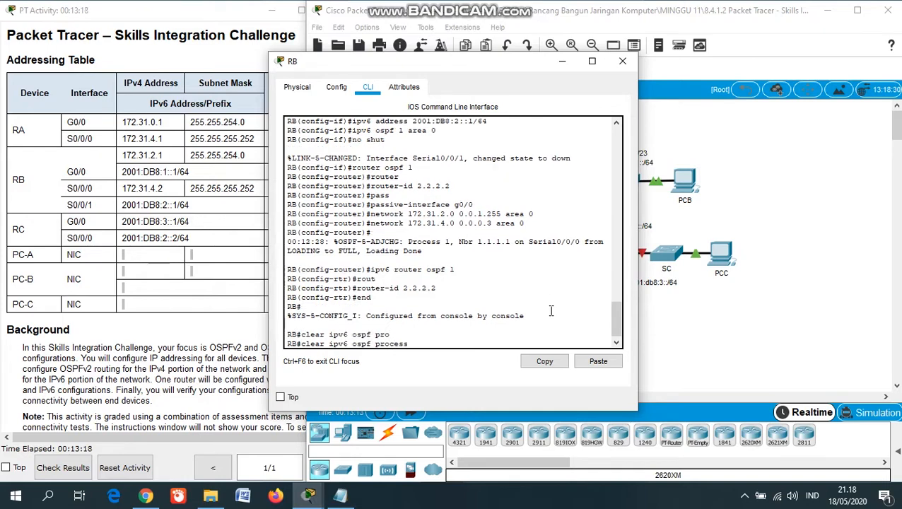
{"action": "key", "text": "Return"}
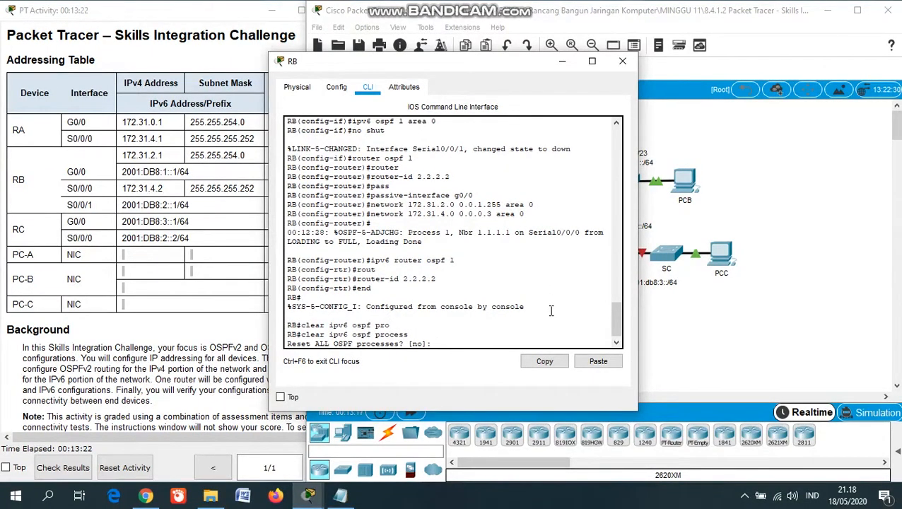
{"action": "type", "text": "y"}
{"action": "key", "text": "Return"}
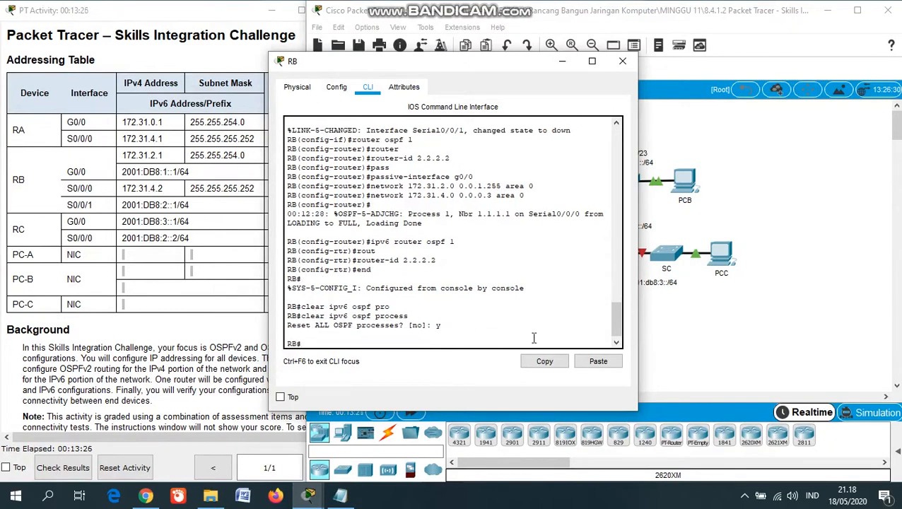
{"action": "left_click", "coordinate": [621, 64]}
Read RC's addressing and OSPFv3 requirements in the activity instructions, and return to the addressing table
{"action": "scroll", "coordinate": [224, 188], "scroll_direction": "down", "scroll_amount": 6}
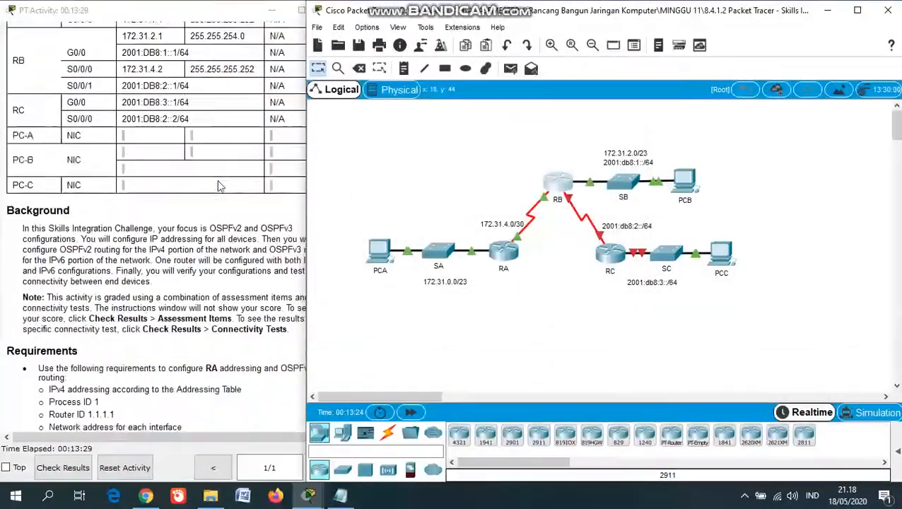
{"action": "scroll", "coordinate": [223, 188], "scroll_direction": "down", "scroll_amount": 5}
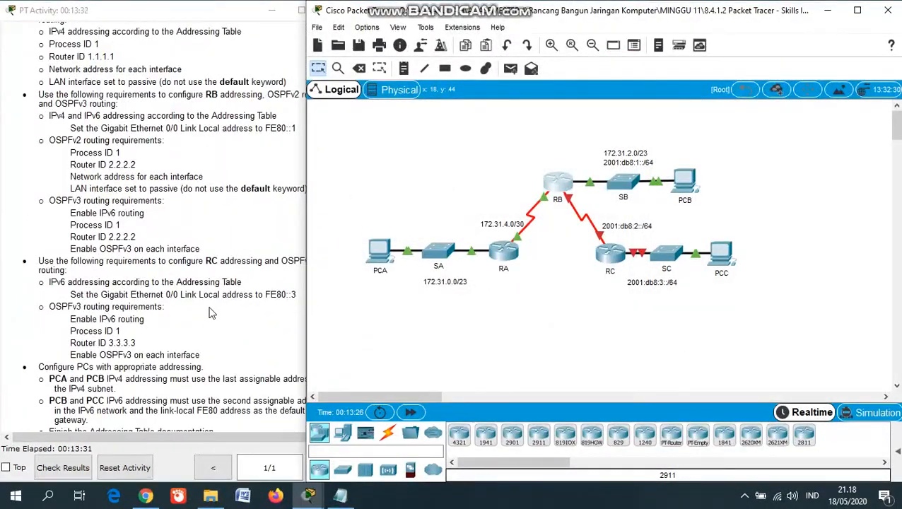
{"action": "left_click", "coordinate": [202, 320]}
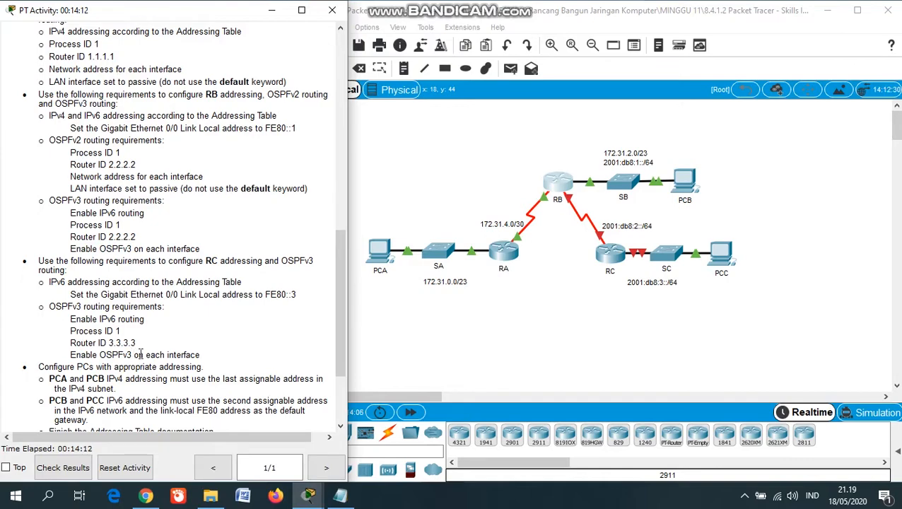
{"action": "scroll", "coordinate": [229, 348], "scroll_direction": "up", "scroll_amount": 15}
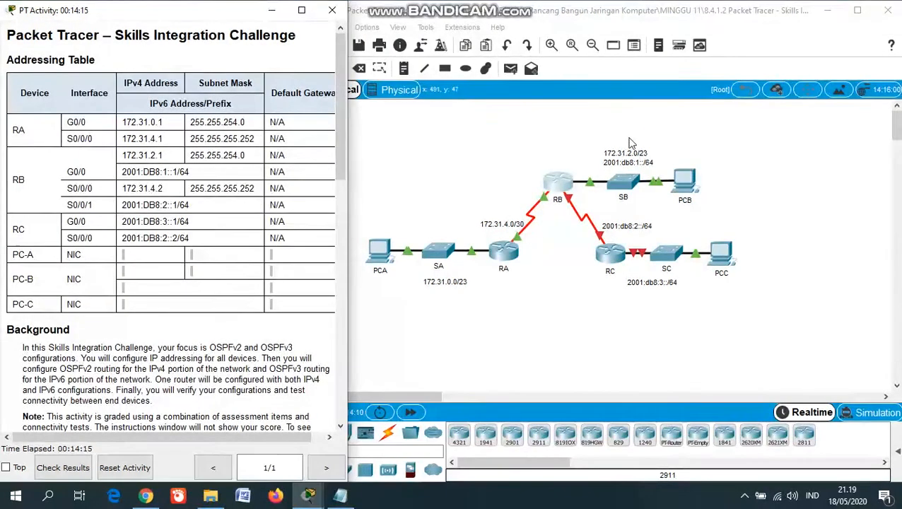
{"action": "left_click", "coordinate": [594, 155]}
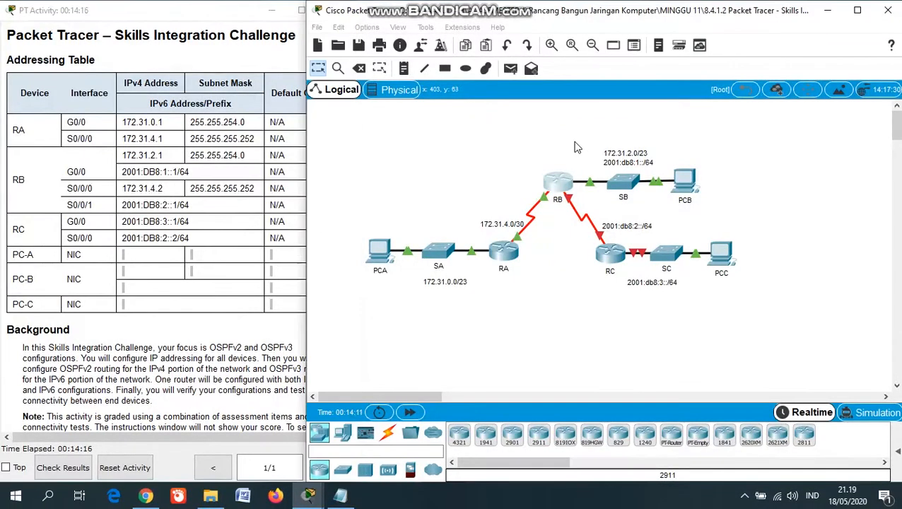
Open router RC's command line and enter global configuration mode
{"action": "left_click", "coordinate": [607, 253]}
{"action": "left_click", "coordinate": [368, 87]}
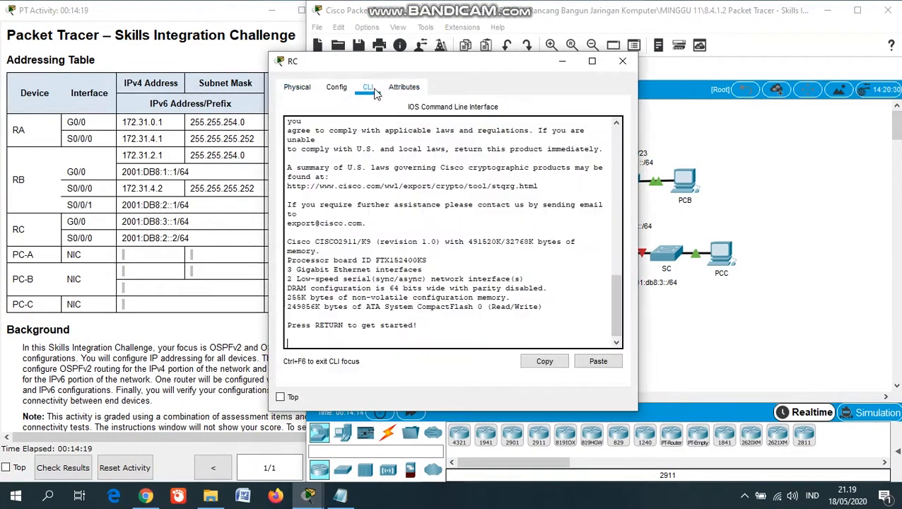
{"action": "key", "text": "Return"}
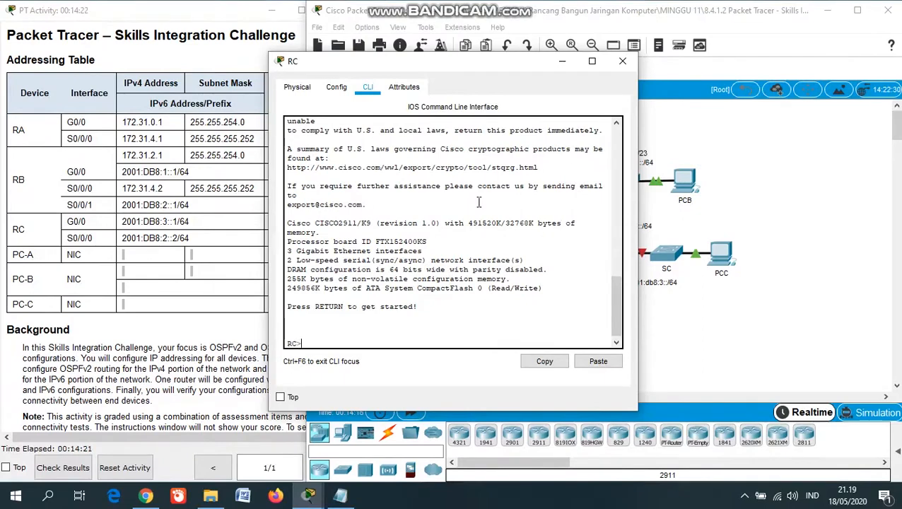
{"action": "type", "text": "en"}
{"action": "key", "text": "Return"}
{"action": "type", "text": "con"}
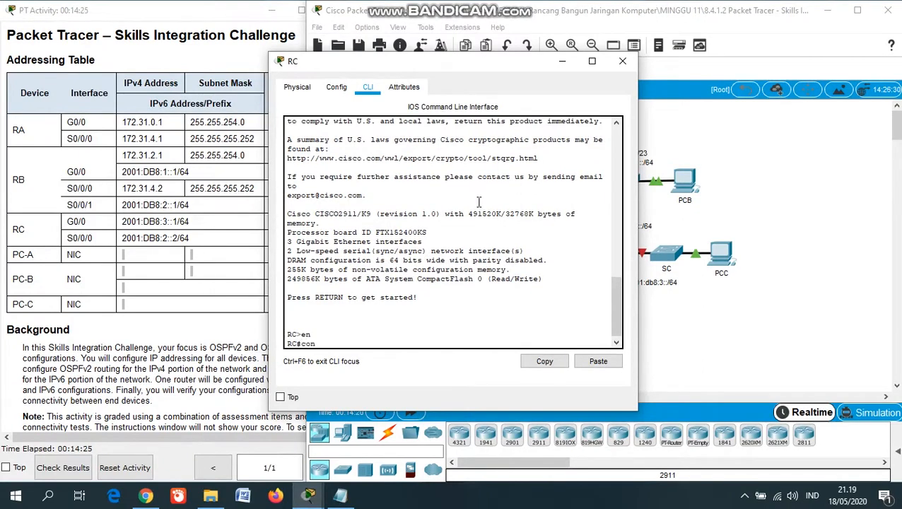
{"action": "type", "text": "f t"}
{"action": "key", "text": "Return"}
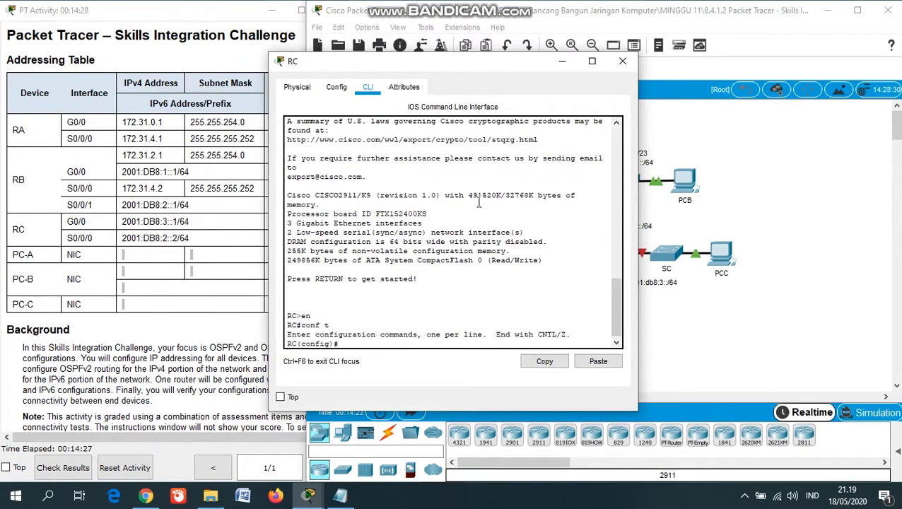
Set the router's hostname to RC and enable IPv6 unicast routing
{"action": "type", "text": "i"}
{"action": "type", "text": "hostname R"}
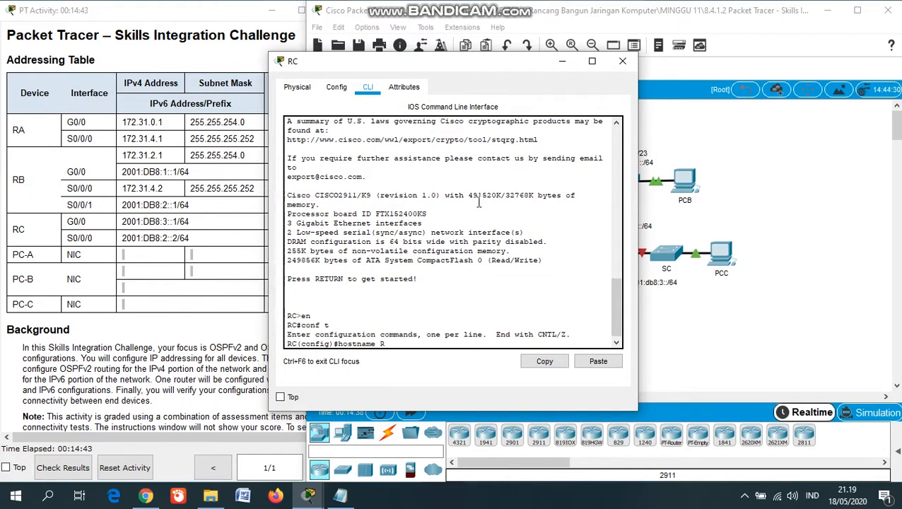
{"action": "type", "text": "C"}
{"action": "key", "text": "Return"}
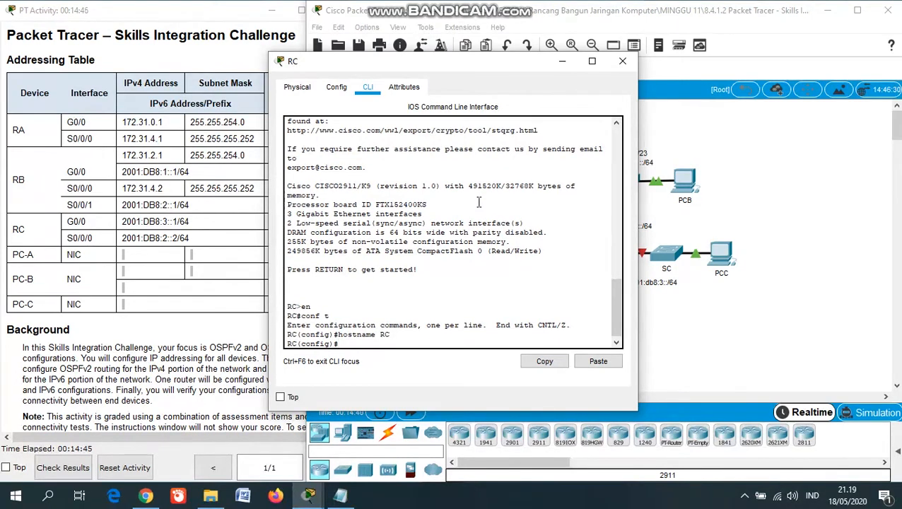
{"action": "type", "text": "ipv6 uni"}
{"action": "key", "text": "Tab"}
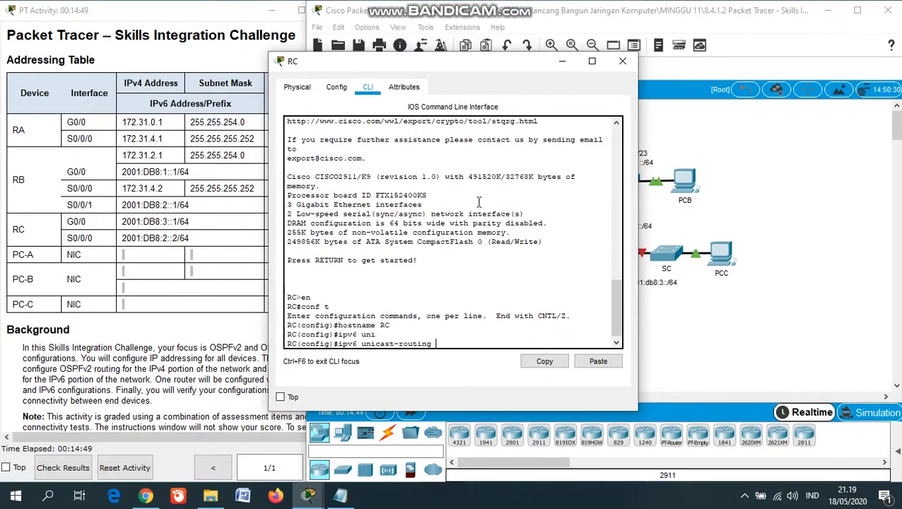
{"action": "key", "text": "Return"}
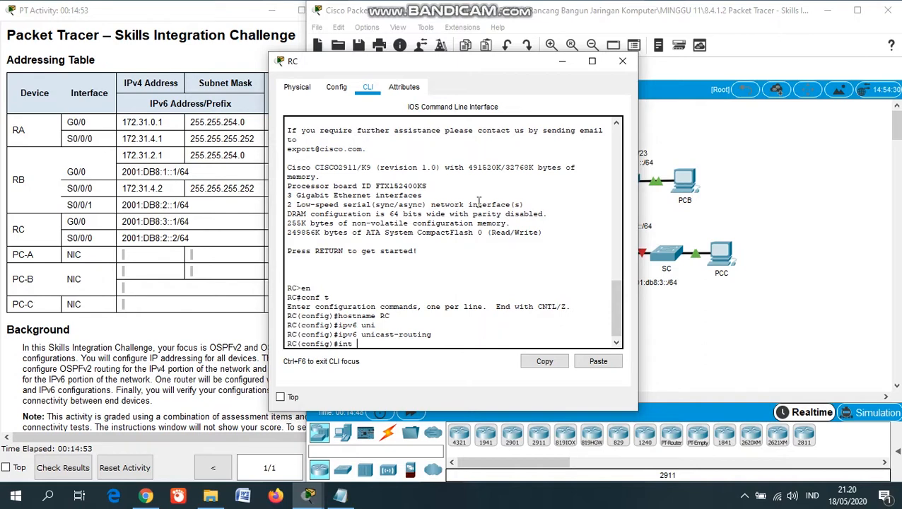
Assign IPv6 address 2001:DB8:3::1/64 to RC's g0/0 interface
{"action": "type", "text": "0/0"}
{"action": "key", "text": "Return"}
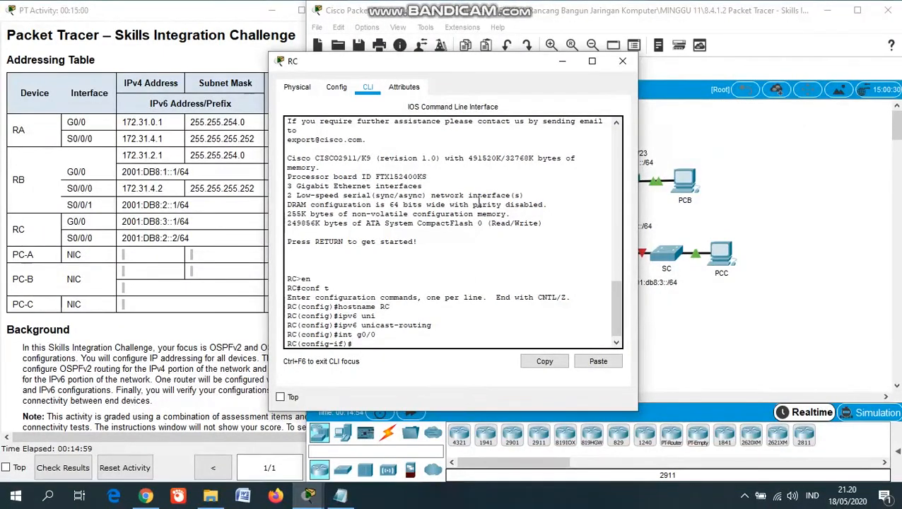
{"action": "type", "text": "ipv6 add"}
{"action": "key", "text": "Tab"}
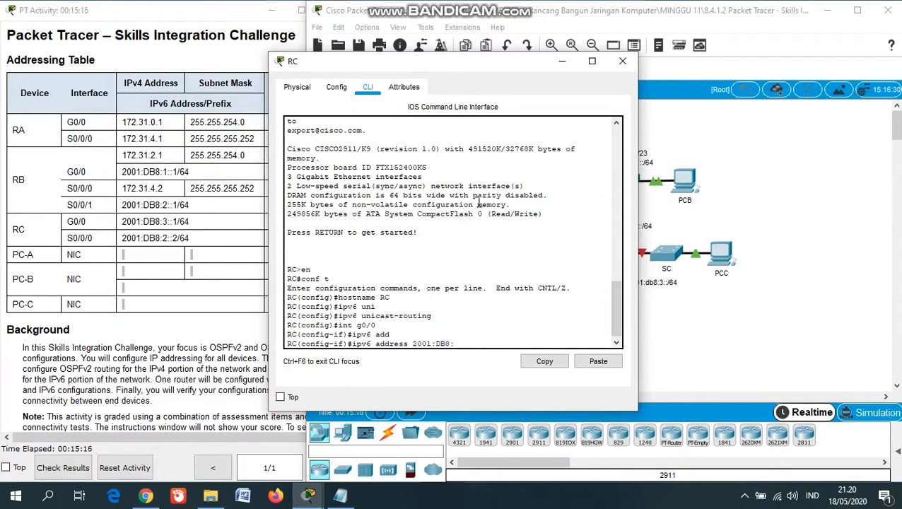
{"action": "type", "text": "::1/64"}
{"action": "key", "text": "Return"}
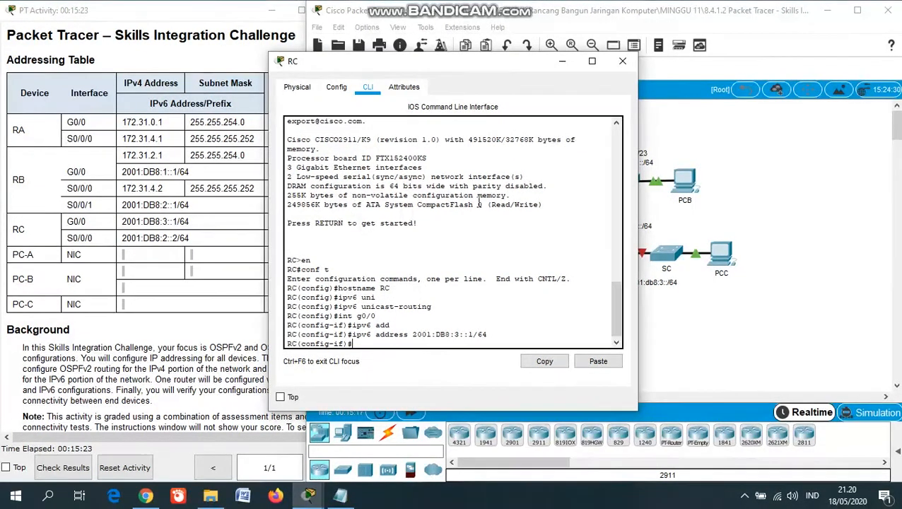
Set the link-local address of RC's g0/0 interface to FE80::3
{"action": "type", "text": "ipv6 add"}
{"action": "key", "text": "Tab"}
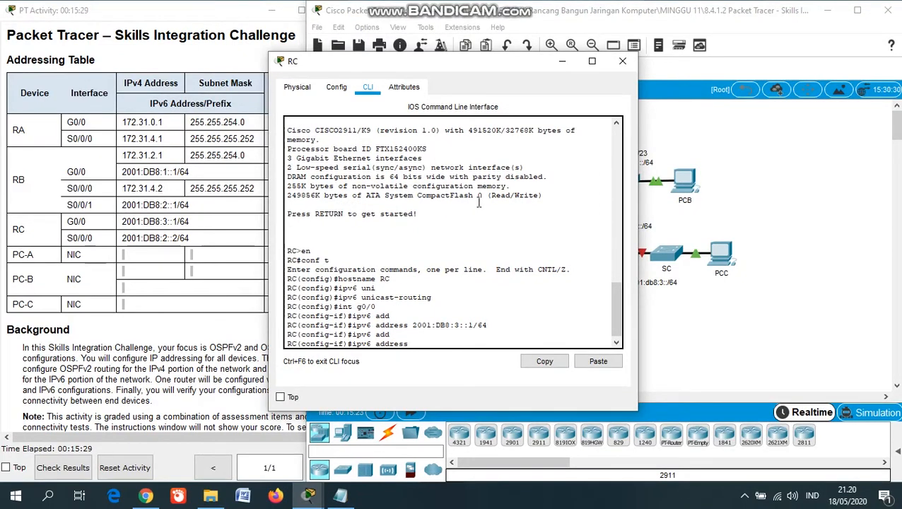
{"action": "type", "text": "FE80::3"}
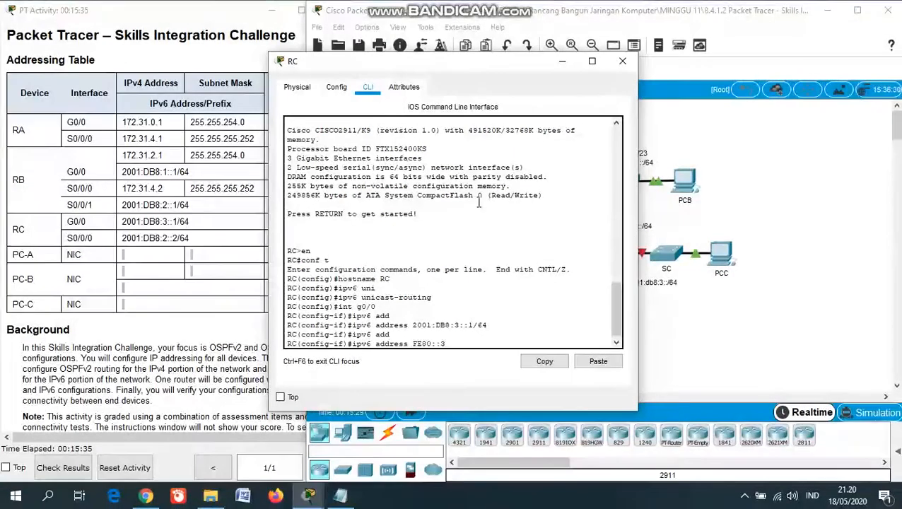
{"action": "type", "text": " lin"}
{"action": "key", "text": "Tab"}
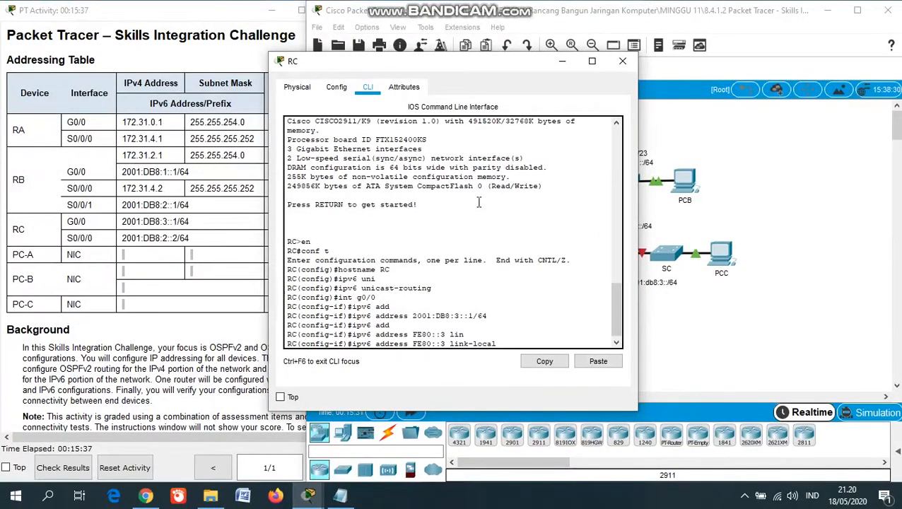
{"action": "key", "text": "Return"}
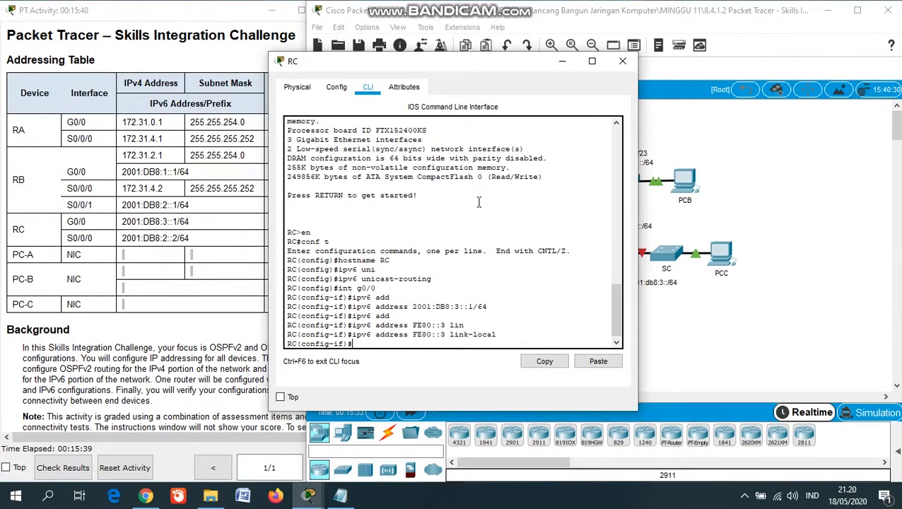
Enable OSPFv3 process 1 in area 0 on RC's g0/0 interface and activate the interface
{"action": "type", "text": "ipv6"}
{"action": "type", "text": "ospf 1 area 0"}
{"action": "key", "text": "Return"}
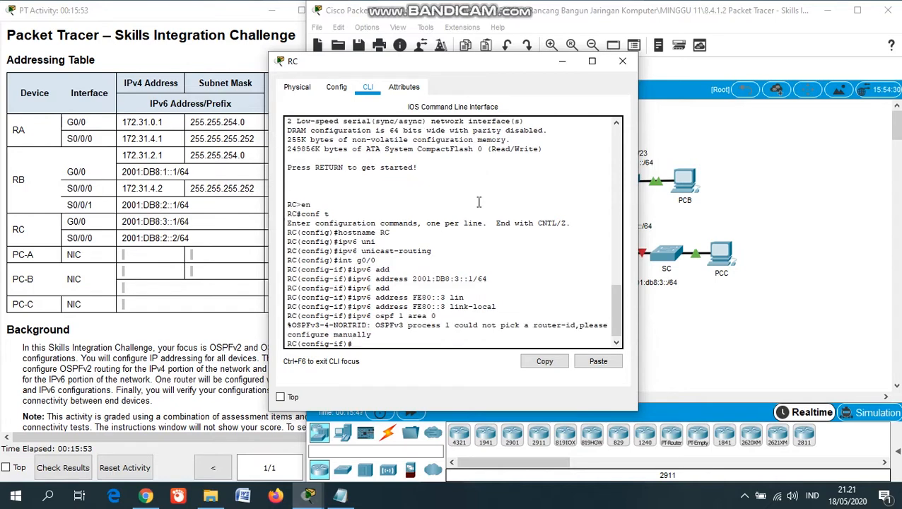
{"action": "key", "text": "Return"}
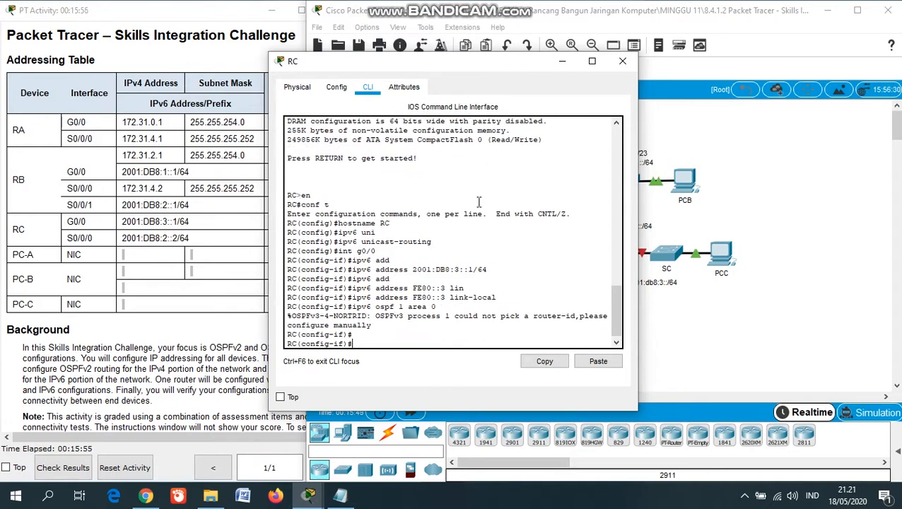
{"action": "type", "text": "no shut"}
{"action": "key", "text": "Return"}
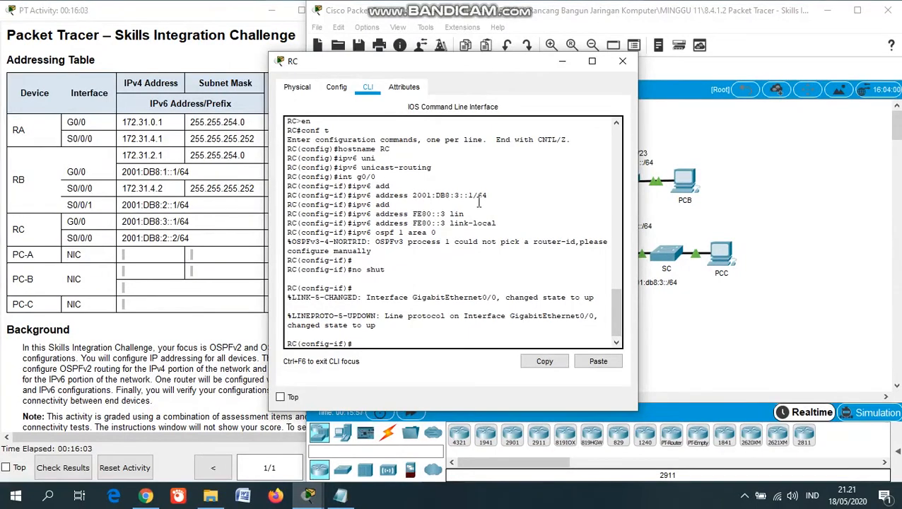
Enter configuration of RC's s0/0/0 interface and remove its IPv4 address
{"action": "type", "text": "int s0/0/0"}
{"action": "key", "text": "Return"}
{"action": "type", "text": "no"}
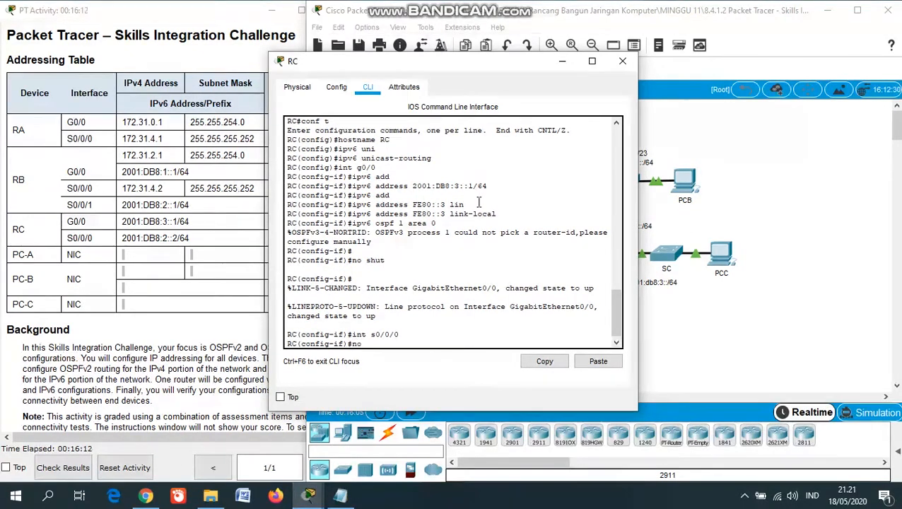
{"action": "type", "text": " ip add"}
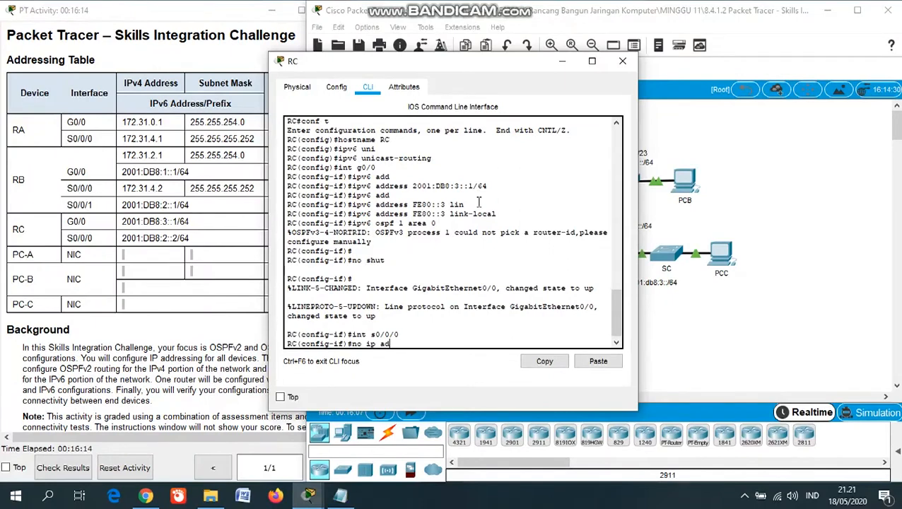
{"action": "key", "text": "Tab"}
{"action": "key", "text": "Return"}
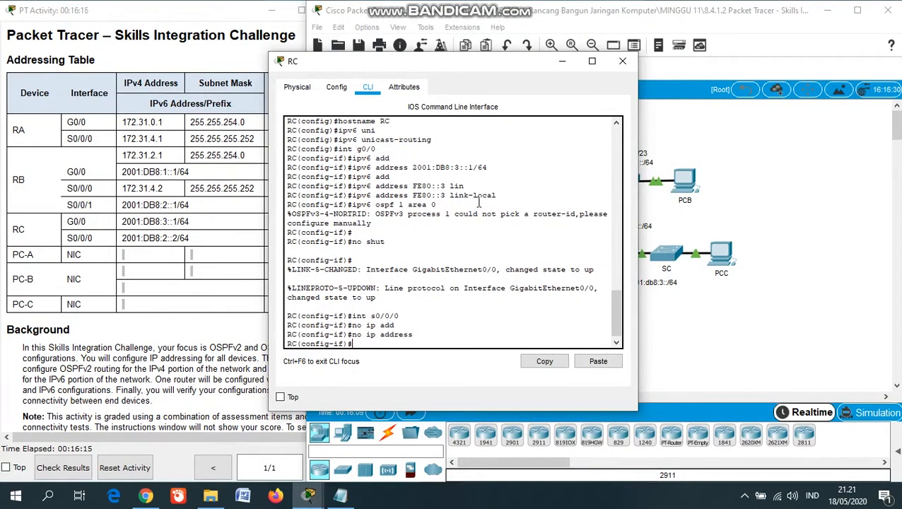
Assign IPv6 address 2001:DB8:2::2/64 to RC's s0/0/0 interface
{"action": "type", "text": "ipv6 add"}
{"action": "key", "text": "Tab"}
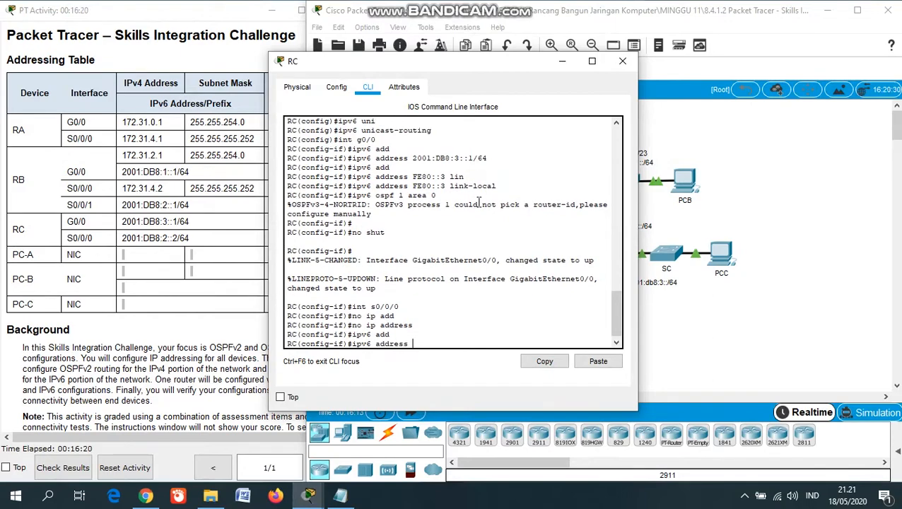
{"action": "type", "text": "2001:DB8:2::2"}
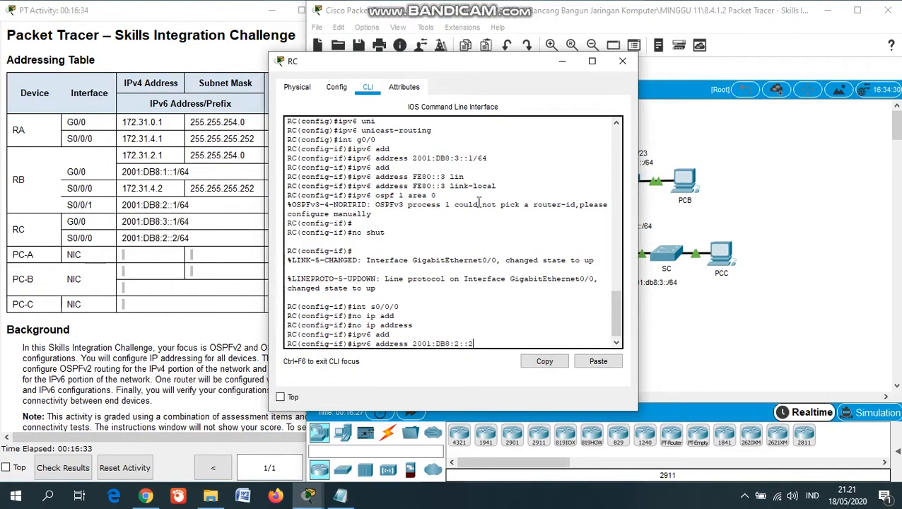
{"action": "type", "text": "/64"}
{"action": "key", "text": "Return"}
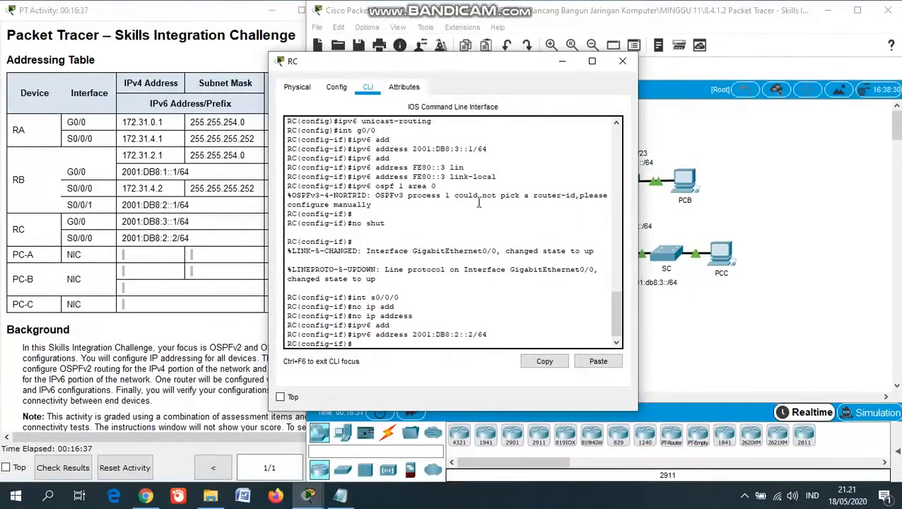
Enable OSPFv3 process 1 in area 0 on RC's s0/0/0 interface and activate the interface
{"action": "type", "text": "ipv6 ospf"}
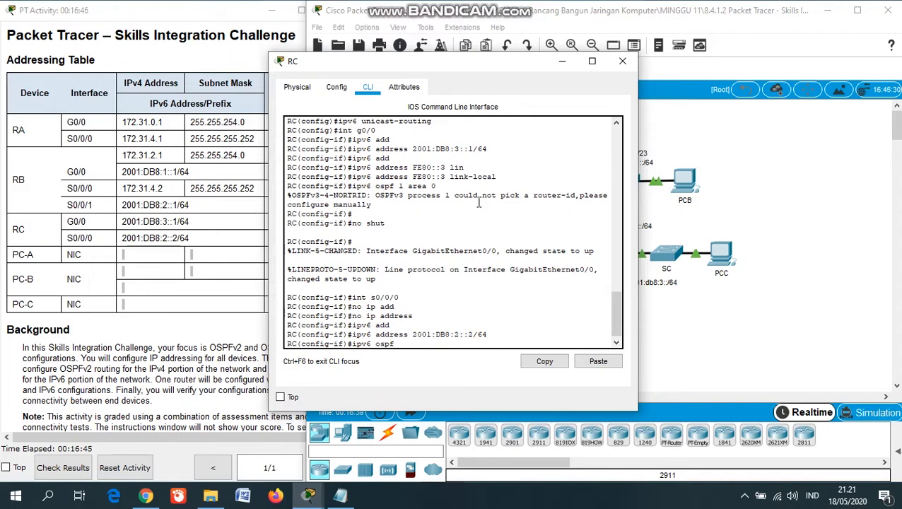
{"action": "type", "text": " 1 area 0"}
{"action": "key", "text": "Return"}
{"action": "type", "text": "no"}
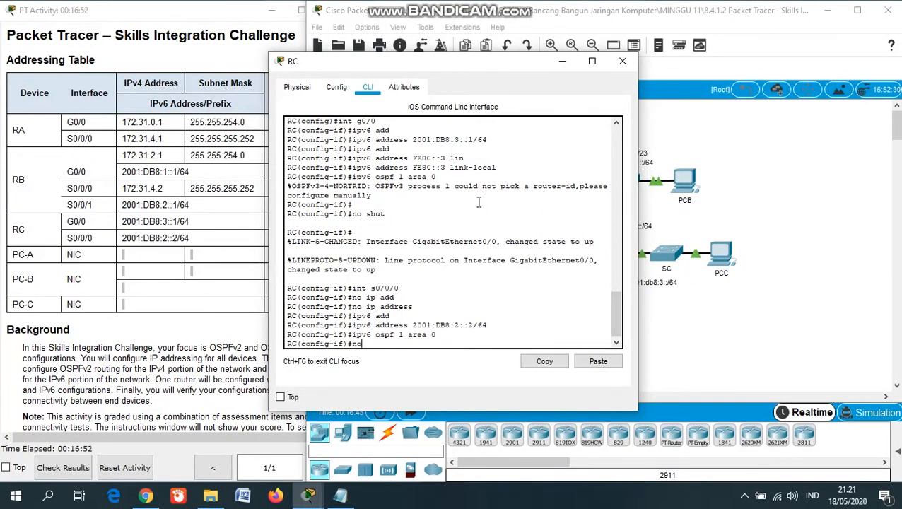
{"action": "type", "text": " shut"}
{"action": "key", "text": "Return"}
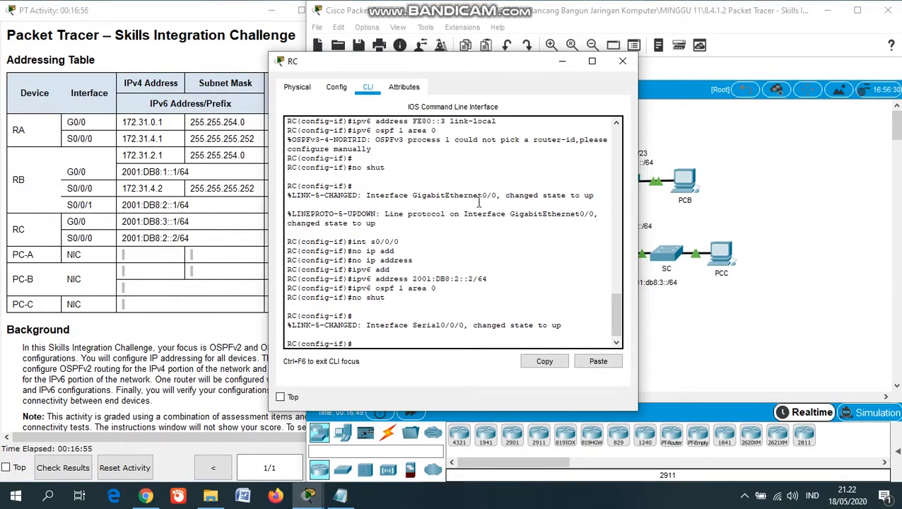
{"action": "type", "text": "ipv6 route"}
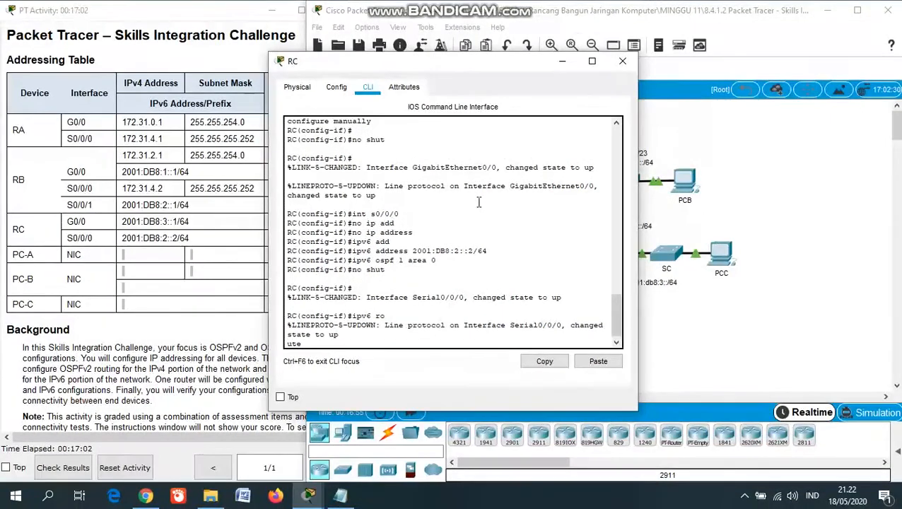
{"action": "type", "text": "r ospf"}
{"action": "key", "text": "BackSpace"}
{"action": "key", "text": "BackSpace"}
{"action": "key", "text": "BackSpace"}
{"action": "key", "text": "BackSpace"}
{"action": "key", "text": "BackSpace"}
{"action": "key", "text": "BackSpace"}
{"action": "key", "text": "BackSpace"}
{"action": "key", "text": "BackSpace"}
{"action": "key", "text": "BackSpace"}
{"action": "key", "text": "BackSpace"}
{"action": "key", "text": "BackSpace"}
{"action": "key", "text": "Return"}
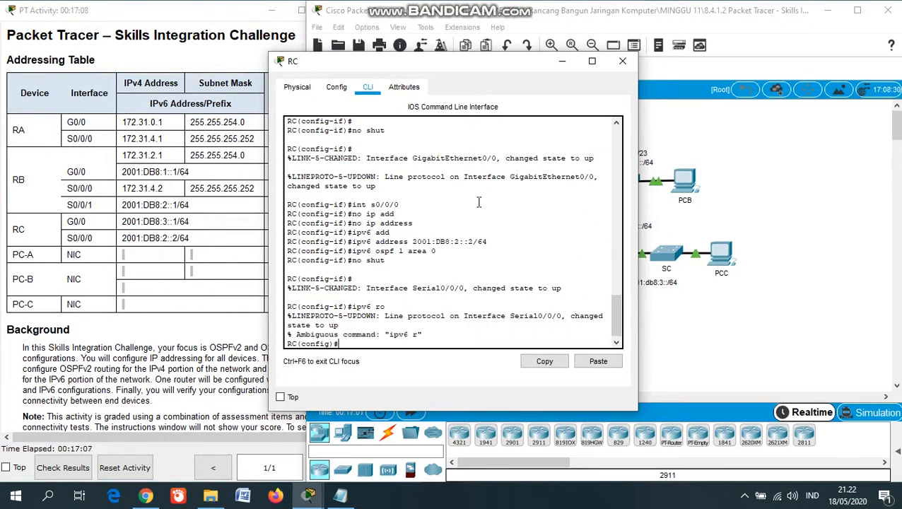
{"action": "type", "text": "r"}
{"action": "key", "text": "BackSpace"}
Set the router ID of RC's OSPFv3 process 1 to 3.3.3.3 and leave configuration mode
{"action": "type", "text": "ipv6 router o"}
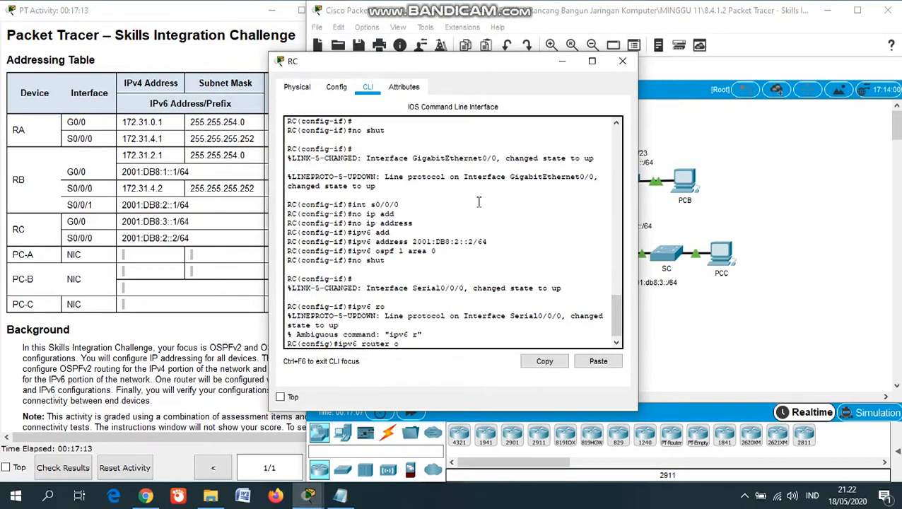
{"action": "type", "text": "spf 1"}
{"action": "key", "text": "Return"}
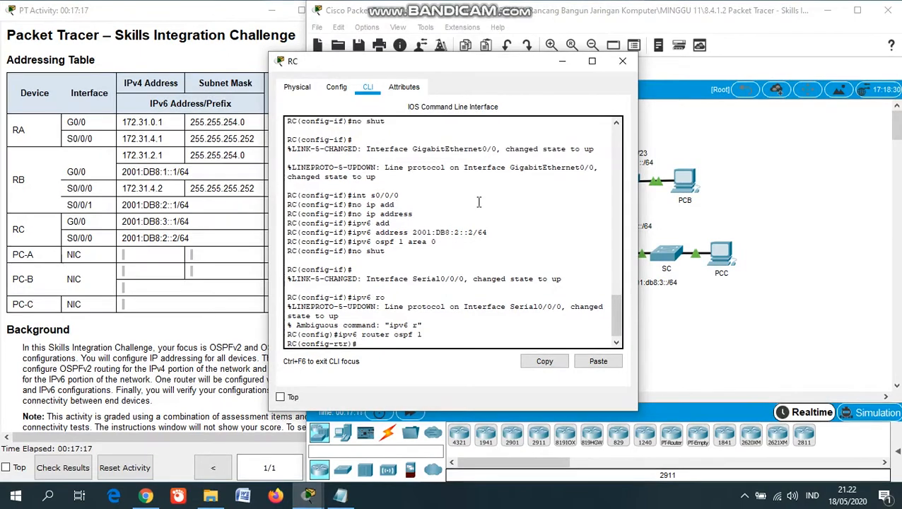
{"action": "type", "text": "rout"}
{"action": "key", "text": "Tab"}
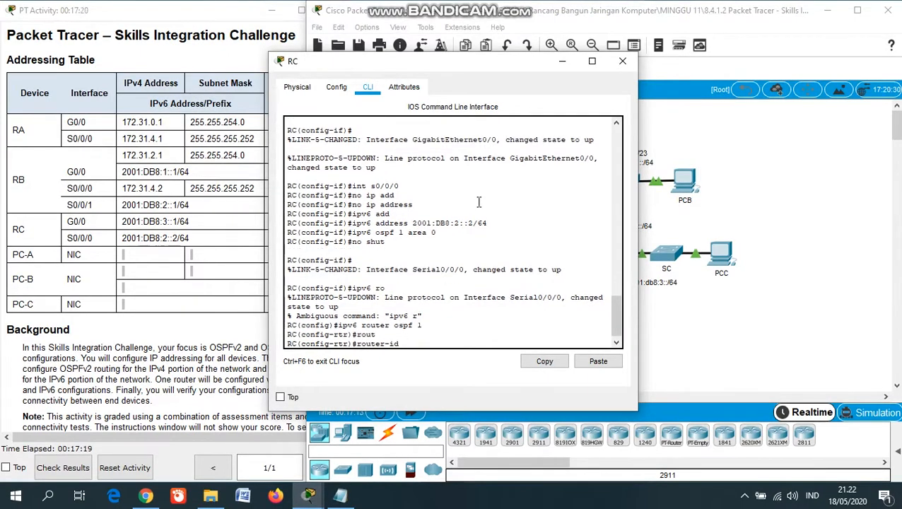
{"action": "type", "text": "3.3.3.3"}
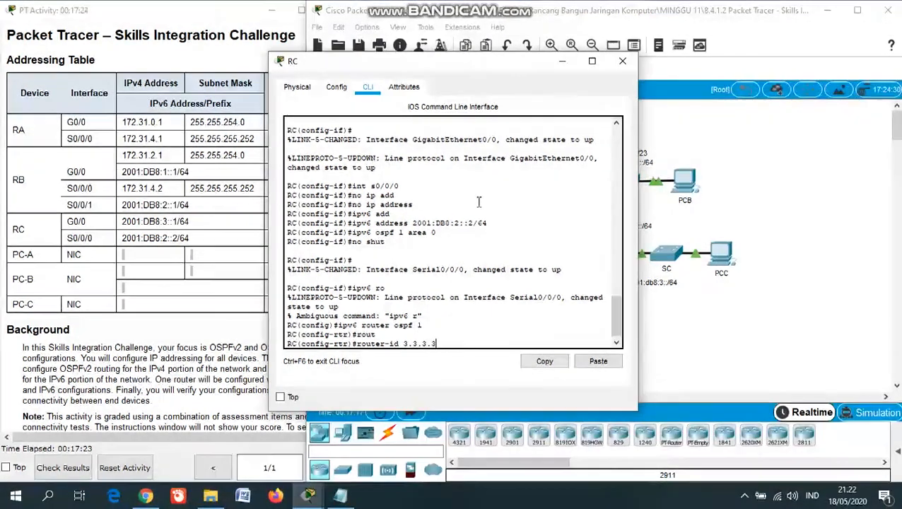
{"action": "key", "text": "Return"}
{"action": "type", "text": "end"}
{"action": "key", "text": "Return"}
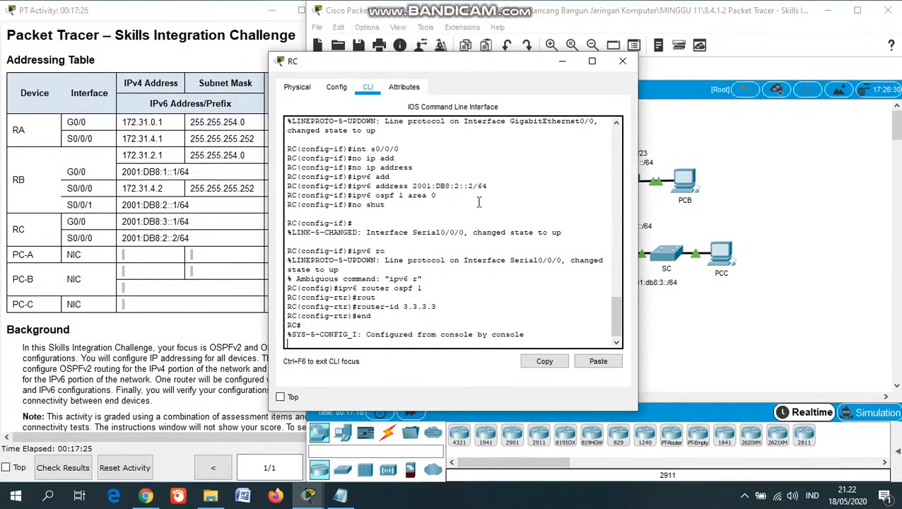
Reset all IPv6 OSPF processes on RC, confirming the reset, and close the router's window
{"action": "type", "text": "clear"}
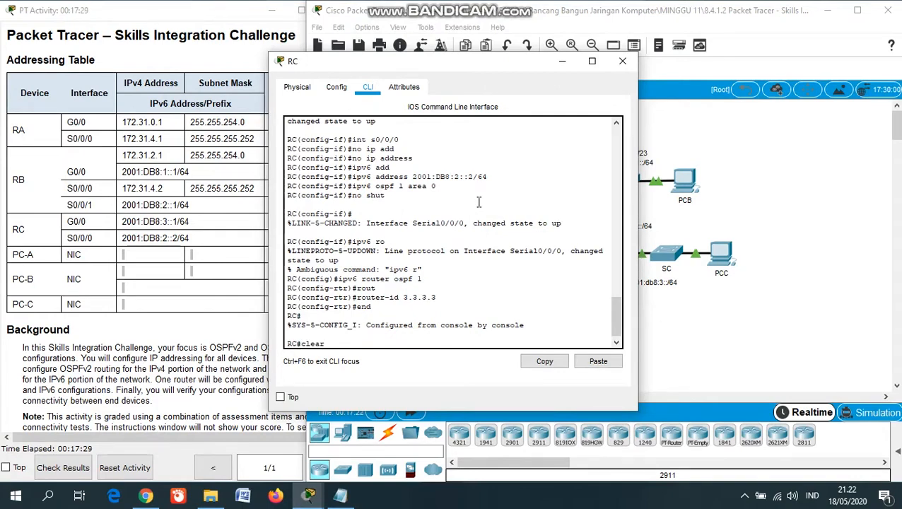
{"action": "type", "text": " ipv6"}
{"action": "type", "text": " ospf"}
{"action": "type", "text": " pr"}
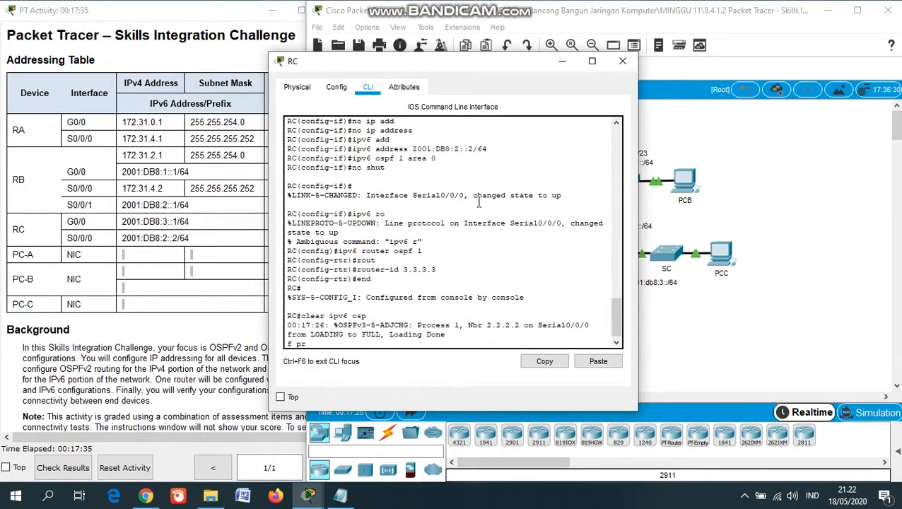
{"action": "key", "text": "Tab"}
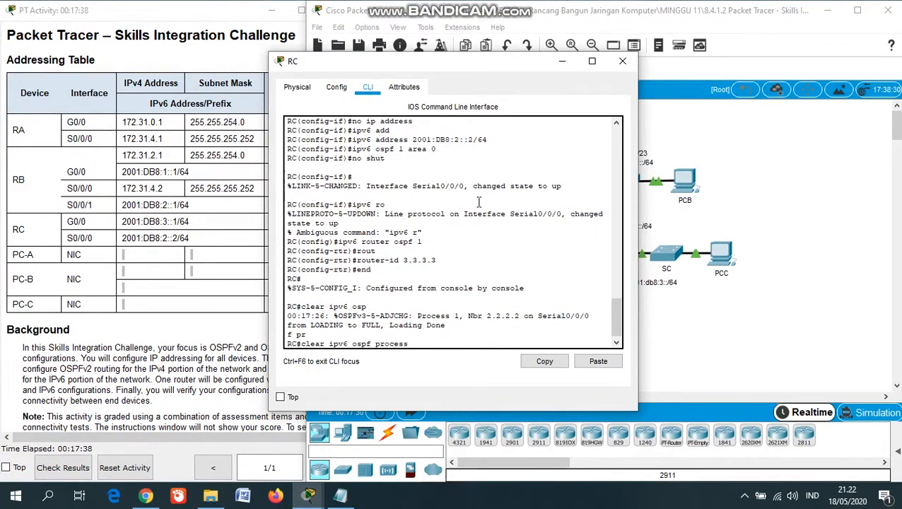
{"action": "key", "text": "Return"}
{"action": "type", "text": "y"}
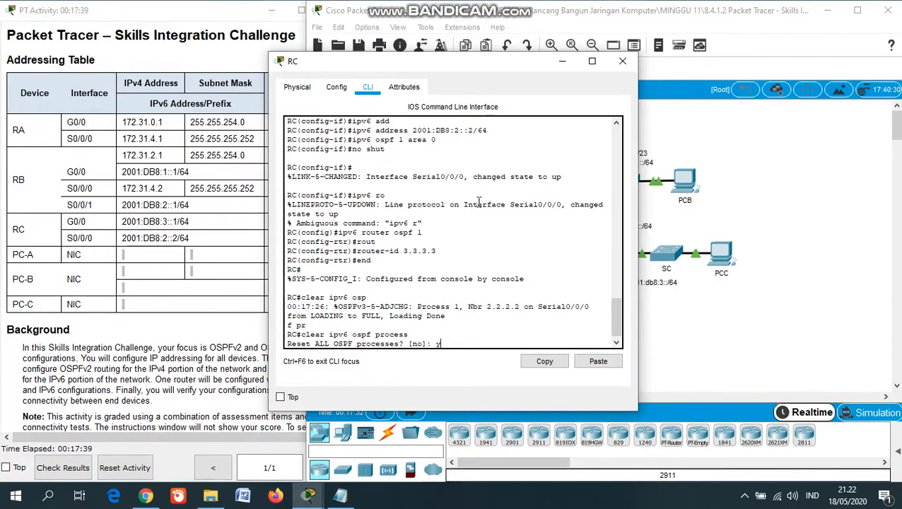
{"action": "key", "text": "Return"}
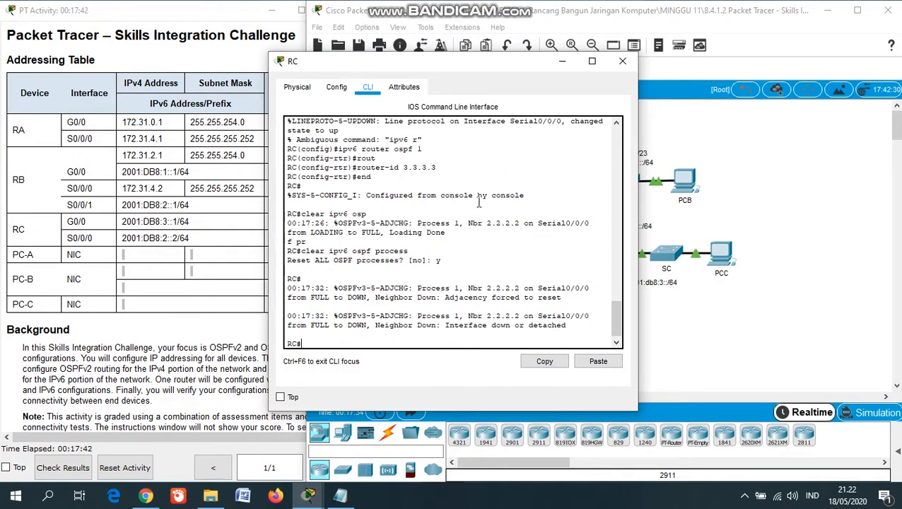
{"action": "left_click", "coordinate": [622, 61]}
Read the activity instructions for the addressing requirements of PCA, PCB and PCC
{"action": "scroll", "coordinate": [176, 187], "scroll_direction": "down", "scroll_amount": 10}
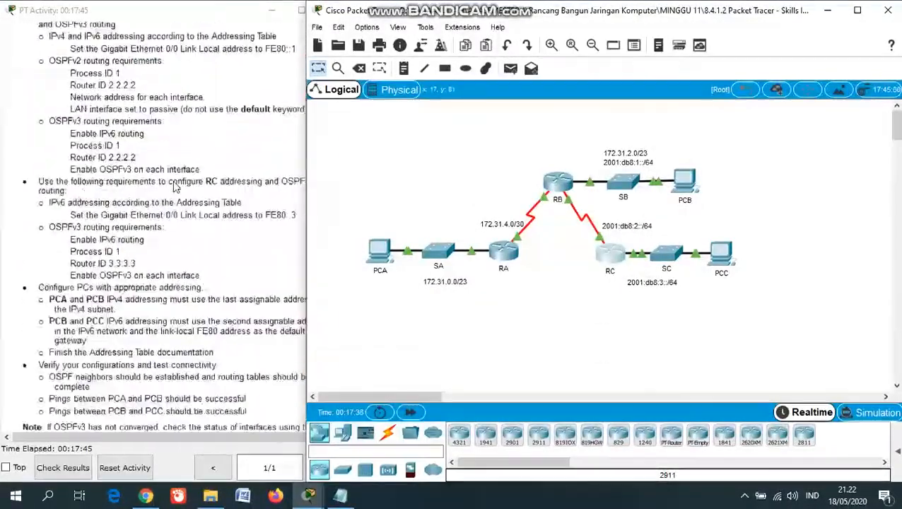
{"action": "scroll", "coordinate": [176, 187], "scroll_direction": "down", "scroll_amount": 1}
{"action": "left_click", "coordinate": [256, 305]}
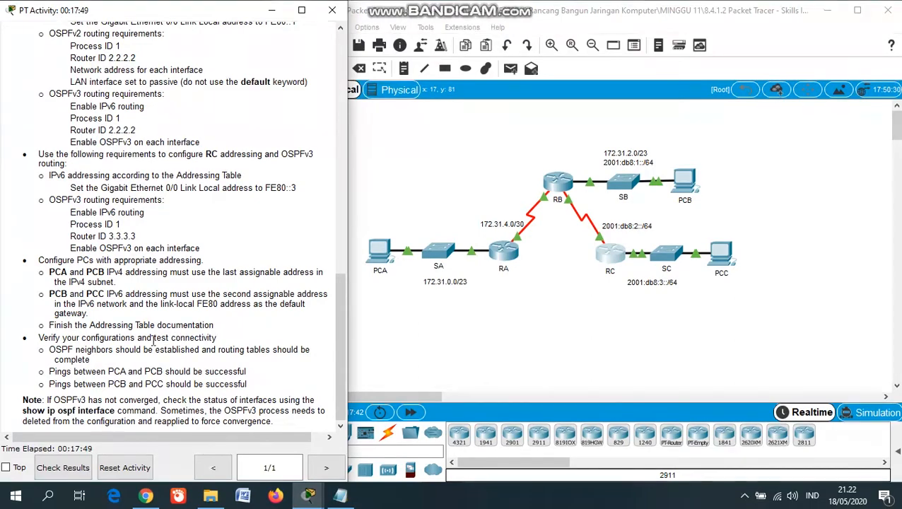
{"action": "scroll", "coordinate": [153, 340], "scroll_direction": "up", "scroll_amount": 8}
{"action": "scroll", "coordinate": [152, 340], "scroll_direction": "down", "scroll_amount": 6}
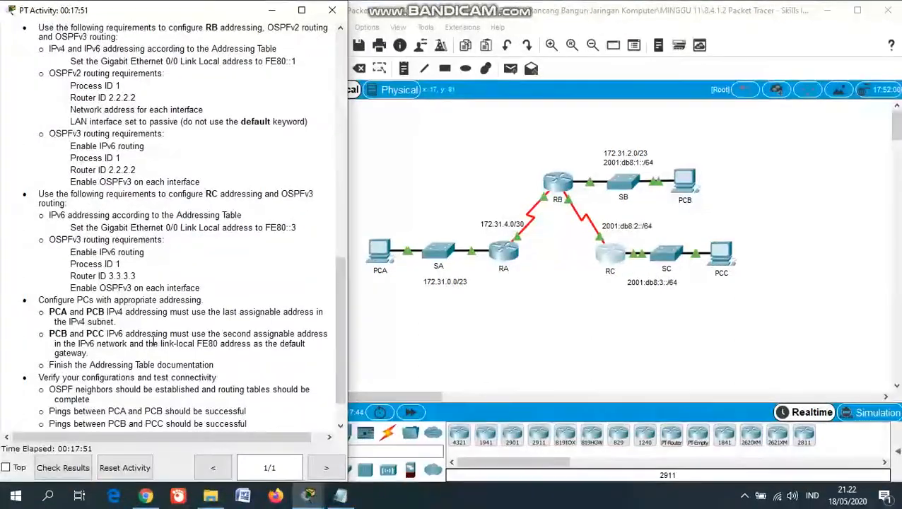
{"action": "scroll", "coordinate": [152, 340], "scroll_direction": "down", "scroll_amount": 1}
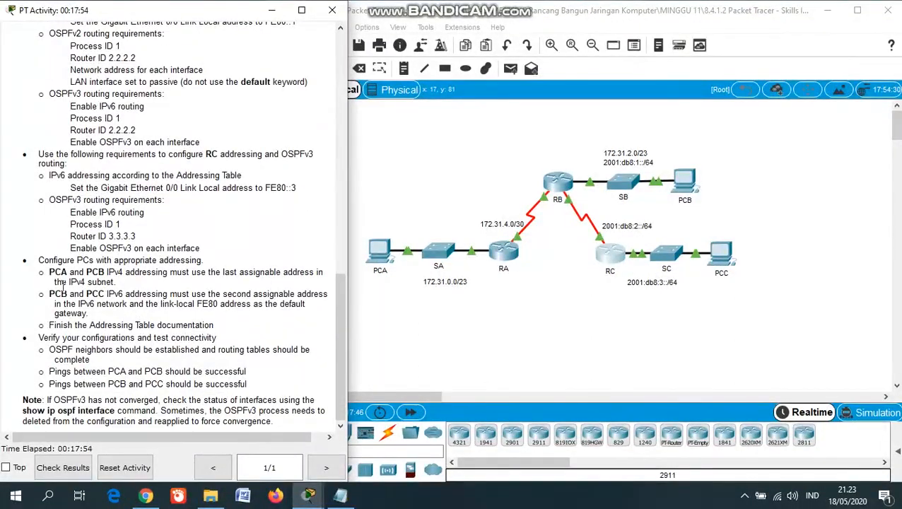
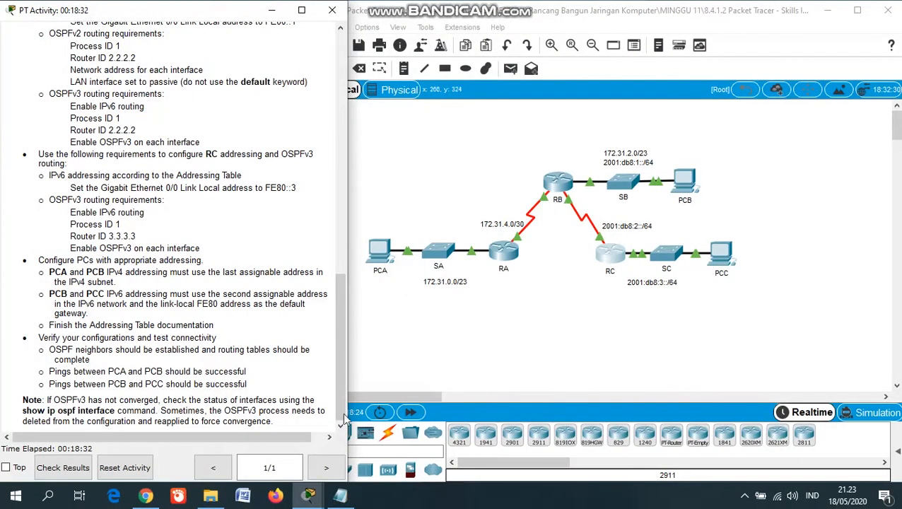
Set PCA's static IPv4 address to 172.31.1.254 in its IP configuration
{"action": "left_click", "coordinate": [382, 252]}
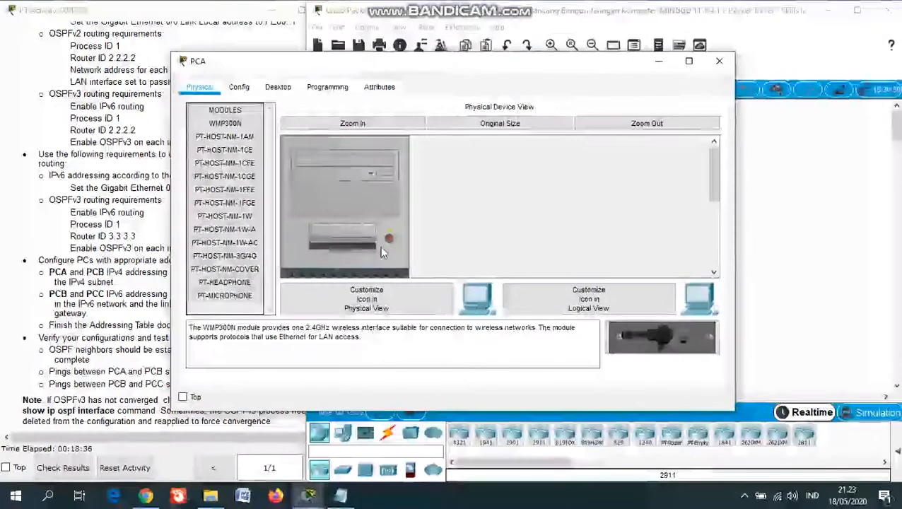
{"action": "left_click", "coordinate": [389, 239]}
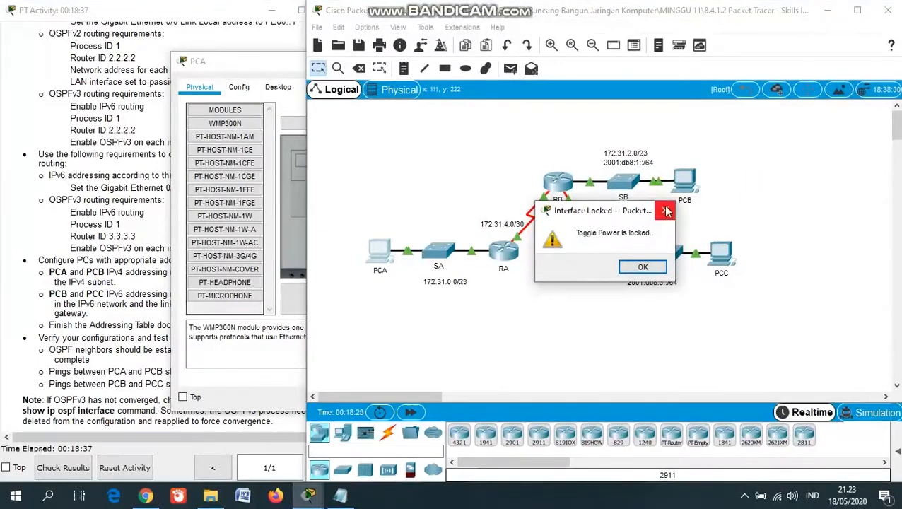
{"action": "left_click", "coordinate": [642, 265]}
{"action": "left_click", "coordinate": [277, 88]}
{"action": "left_click", "coordinate": [277, 88]}
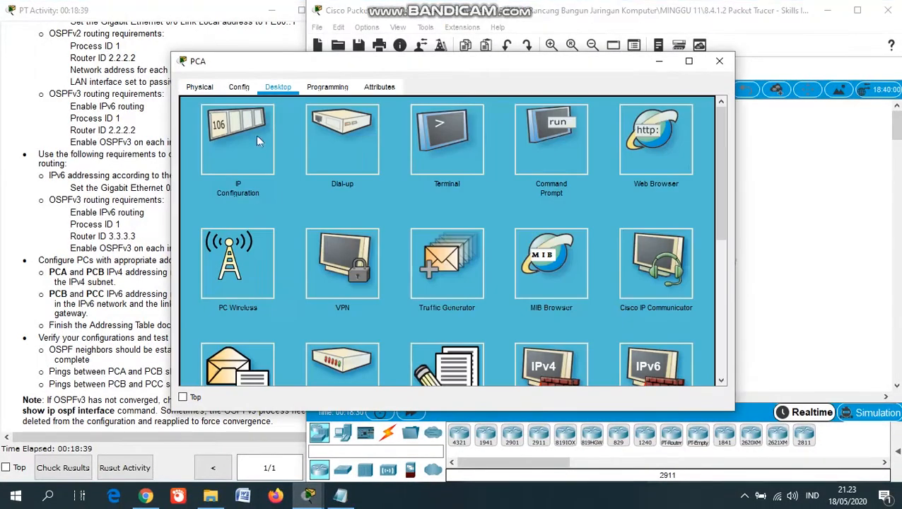
{"action": "left_click", "coordinate": [241, 141]}
{"action": "left_click", "coordinate": [388, 125]}
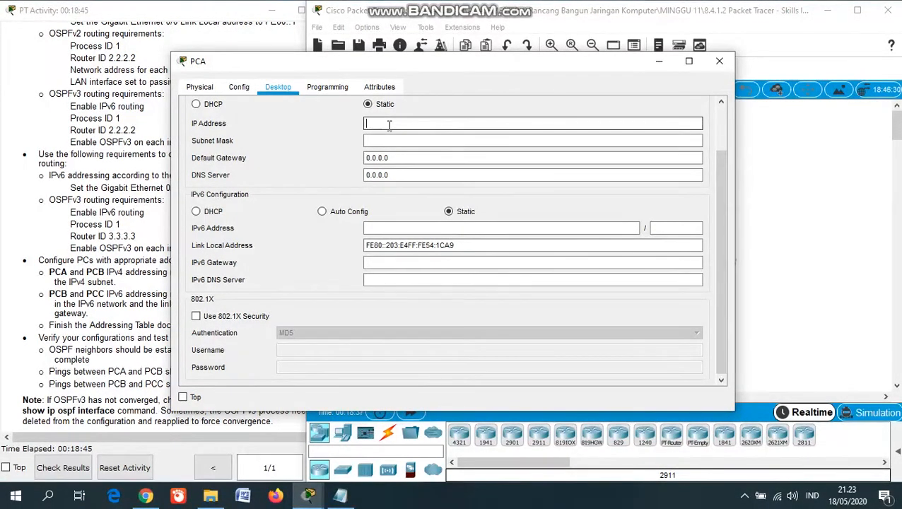
{"action": "type", "text": "172.31"}
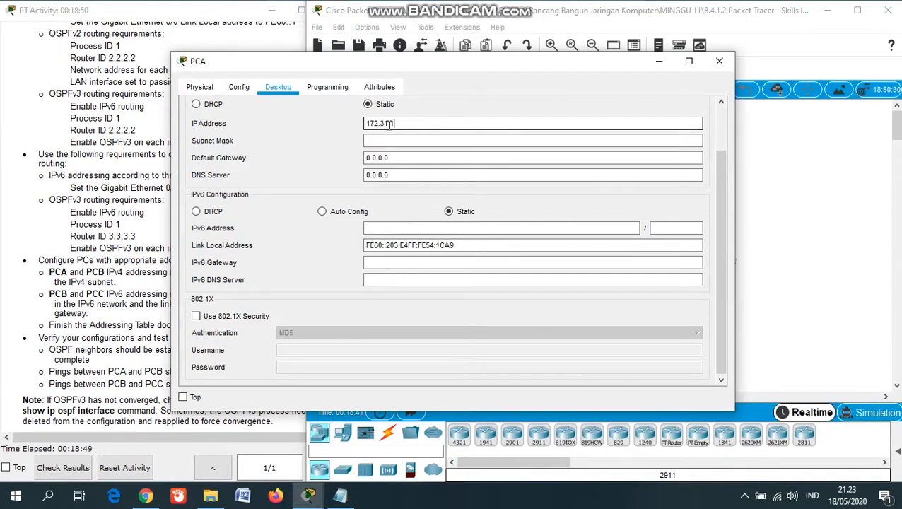
{"action": "type", "text": ".1.25"}
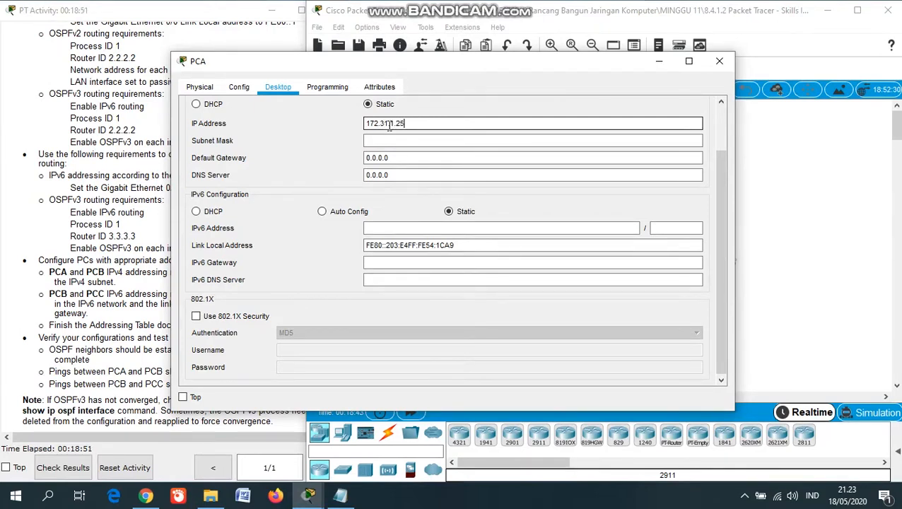
{"action": "type", "text": "4"}
Try to set PCA's subnet mask to 255.255.154.0
{"action": "left_click", "coordinate": [393, 158]}
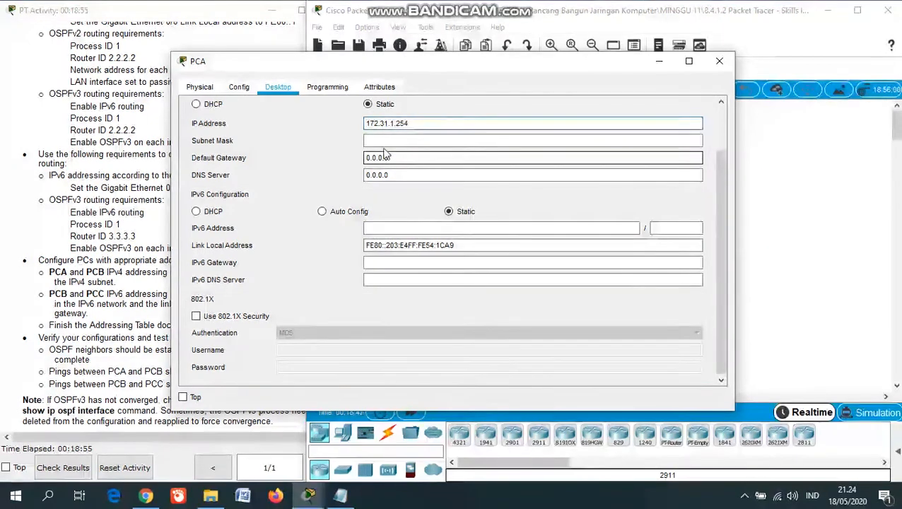
{"action": "left_click", "coordinate": [411, 141]}
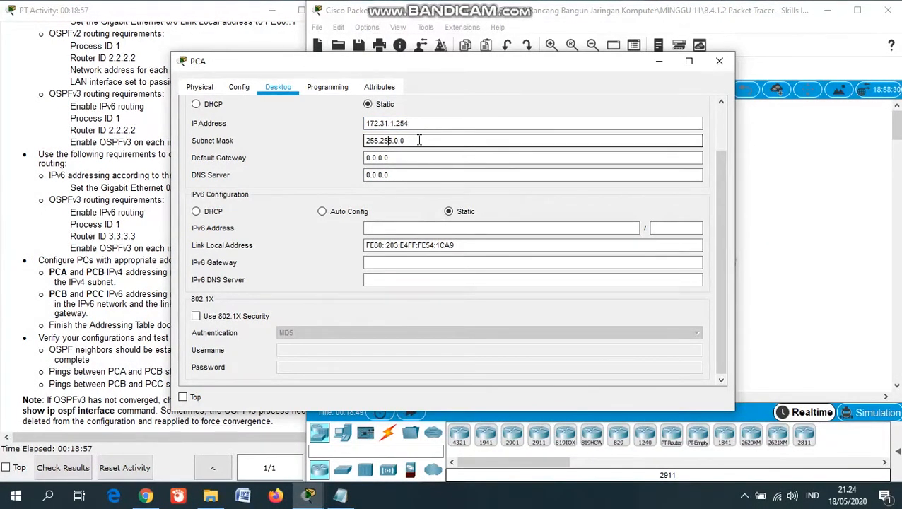
{"action": "left_click", "coordinate": [415, 140]}
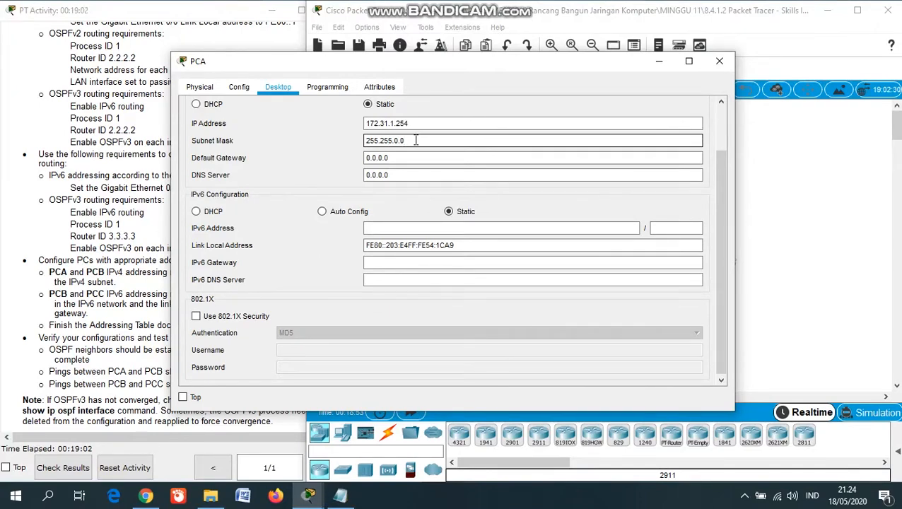
{"action": "key", "text": "BackSpace"}
{"action": "type", "text": "154"}
{"action": "left_click", "coordinate": [421, 161]}
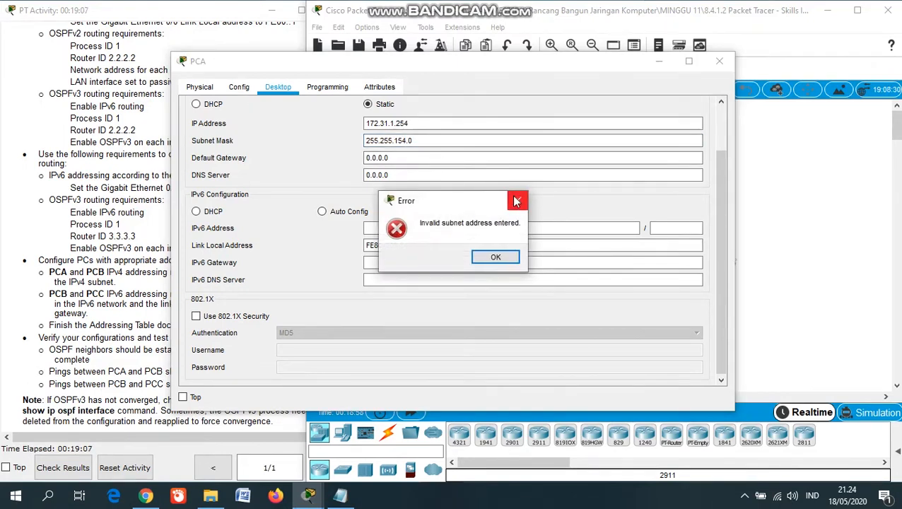
{"action": "key", "text": "Return"}
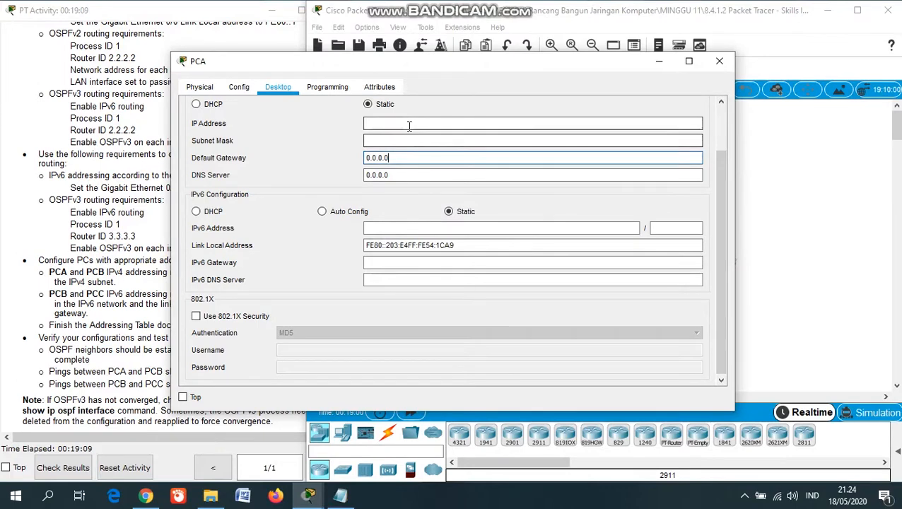
Set PCA's static IPv4 address to 172.31.1.254 with subnet mask 255.255.254.0
{"action": "left_click", "coordinate": [409, 125]}
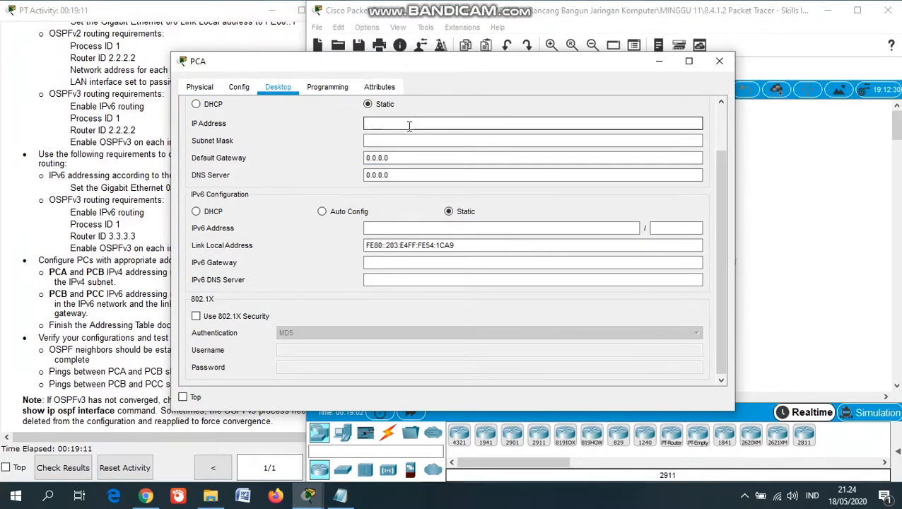
{"action": "type", "text": "172.31.1.254"}
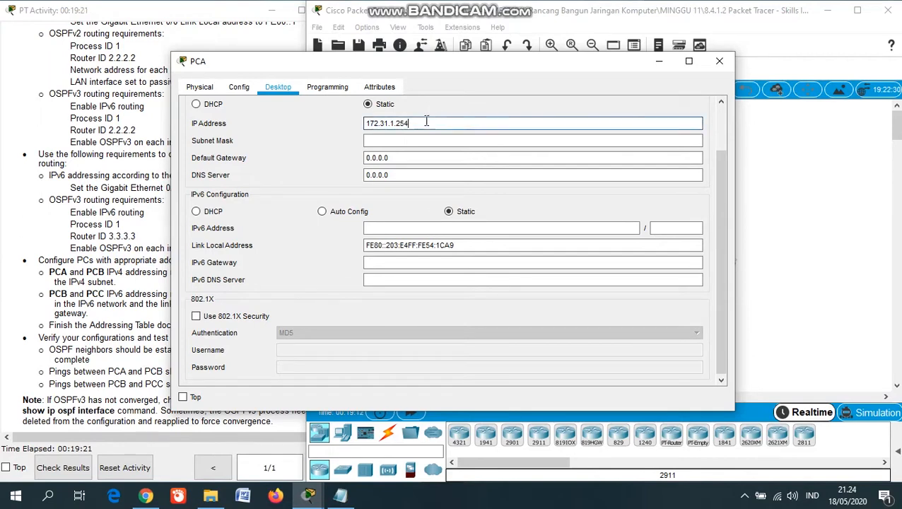
{"action": "left_click", "coordinate": [426, 140]}
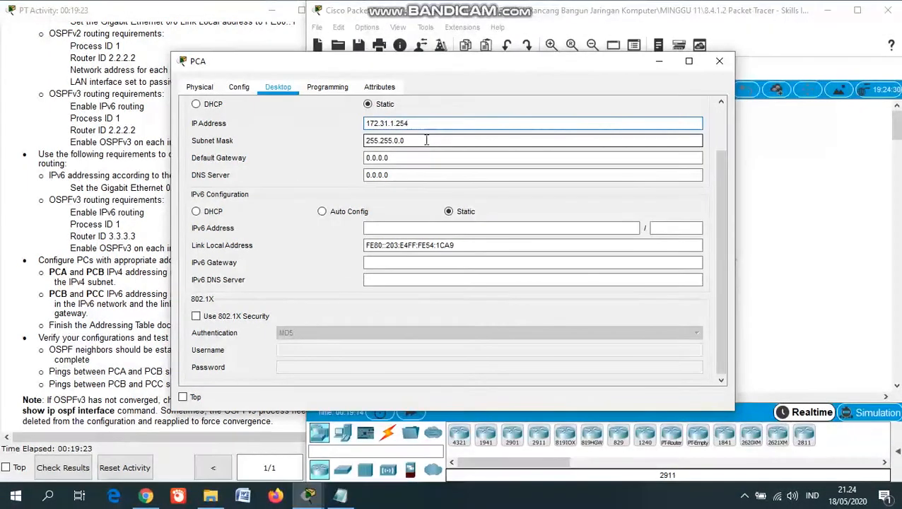
{"action": "key", "text": "Left"}
{"action": "key", "text": "Left"}
{"action": "key", "text": "BackSpace"}
{"action": "type", "text": "254"}
Set PCA's IPv4 default gateway to 172.31.0.1 and close the PC's window
{"action": "left_click", "coordinate": [428, 158]}
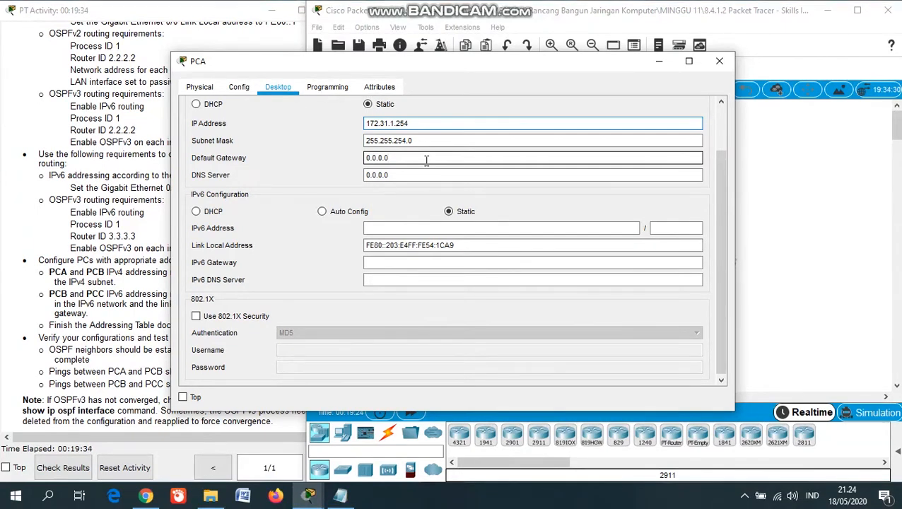
{"action": "key", "text": "BackSpace"}
{"action": "key", "text": "BackSpace"}
{"action": "key", "text": "BackSpace"}
{"action": "key", "text": "BackSpace"}
{"action": "type", "text": "172.31."}
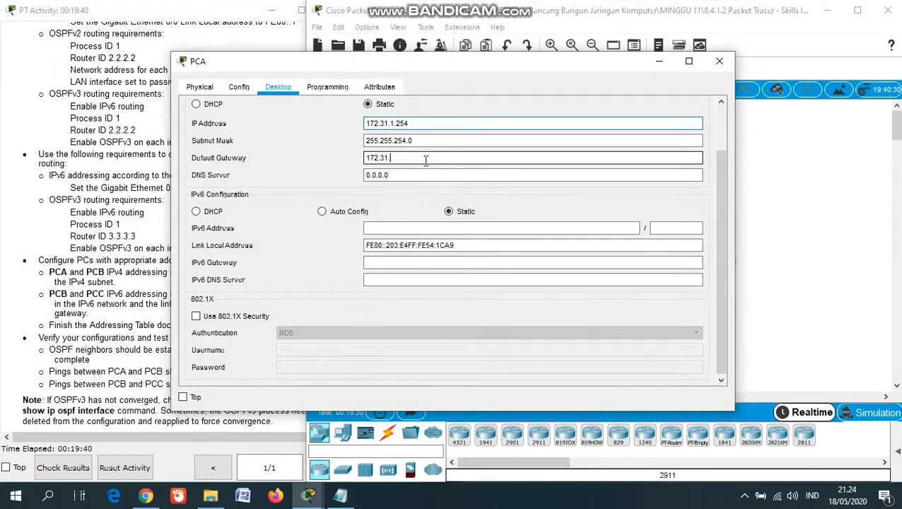
{"action": "type", "text": "0.1"}
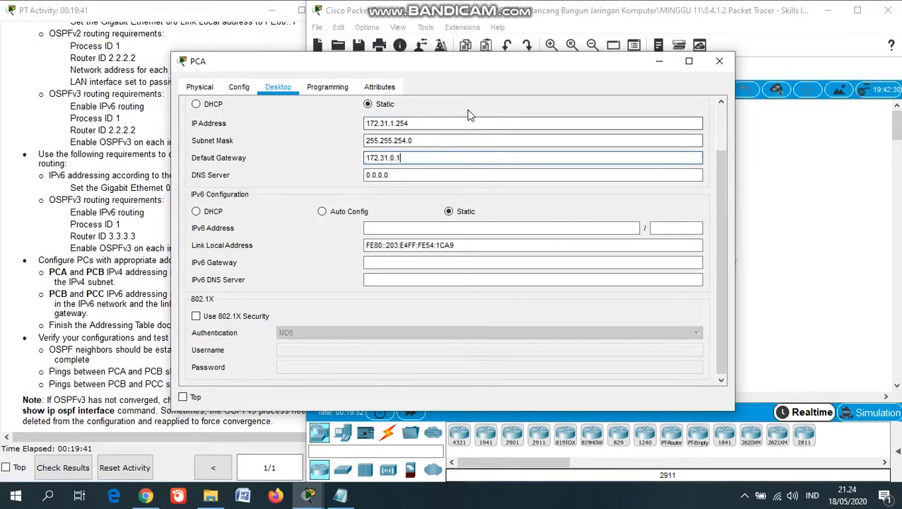
{"action": "left_click", "coordinate": [719, 62]}
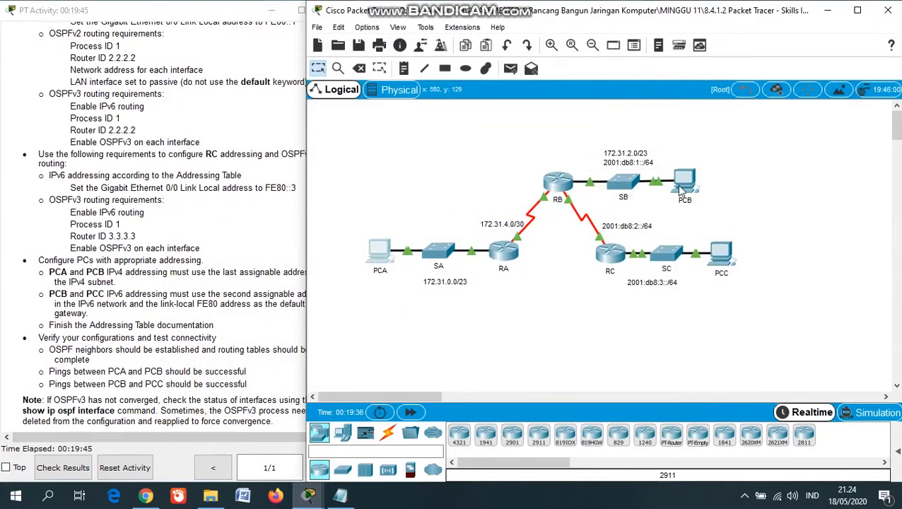
Open PCB's IP configuration and set its static IPv4 address to 172.31.3.254
{"action": "left_click", "coordinate": [679, 185]}
{"action": "left_click", "coordinate": [277, 87]}
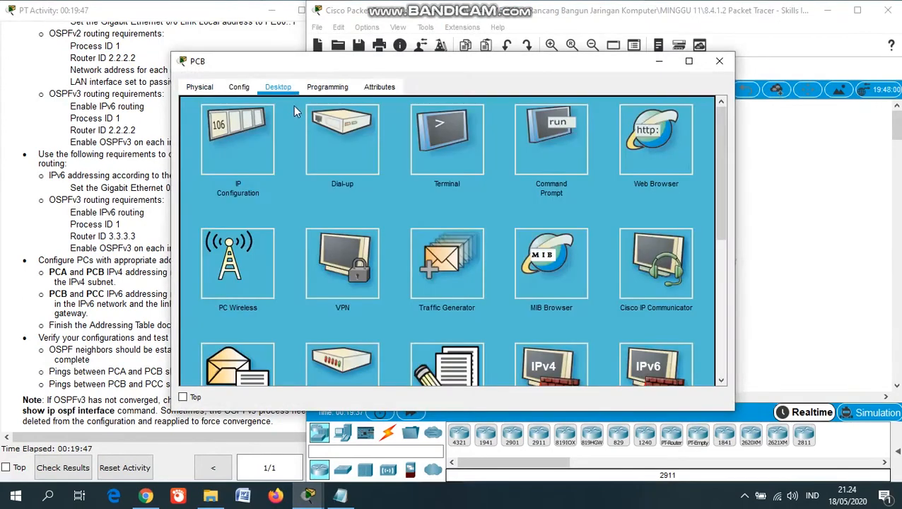
{"action": "left_click", "coordinate": [254, 133]}
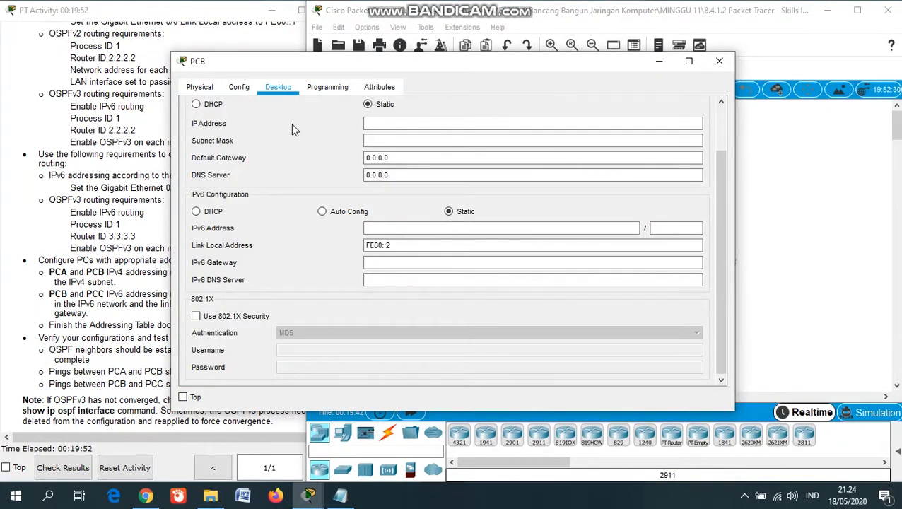
{"action": "left_click", "coordinate": [420, 120]}
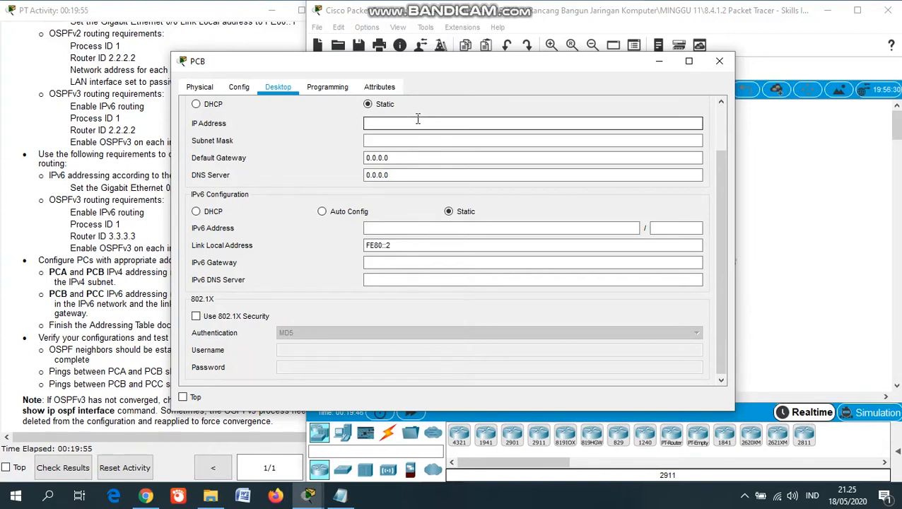
{"action": "type", "text": "172.3"}
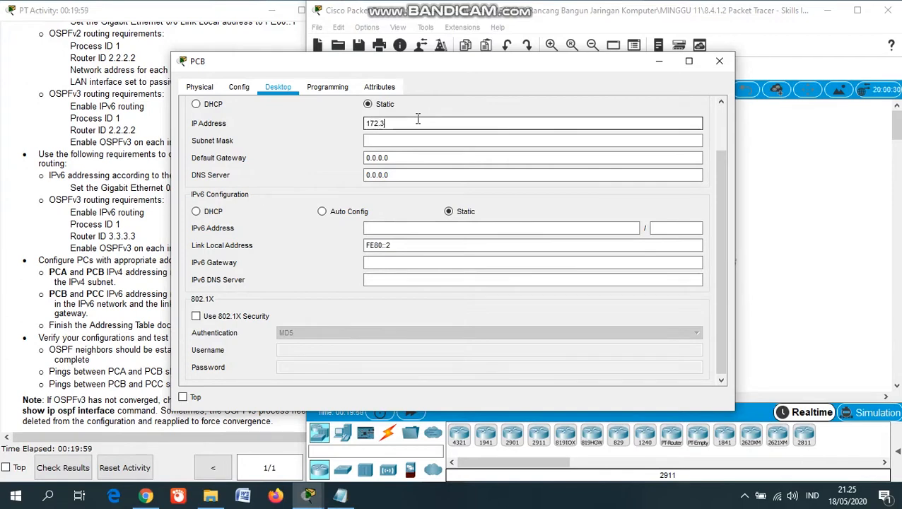
{"action": "type", "text": "1.3."}
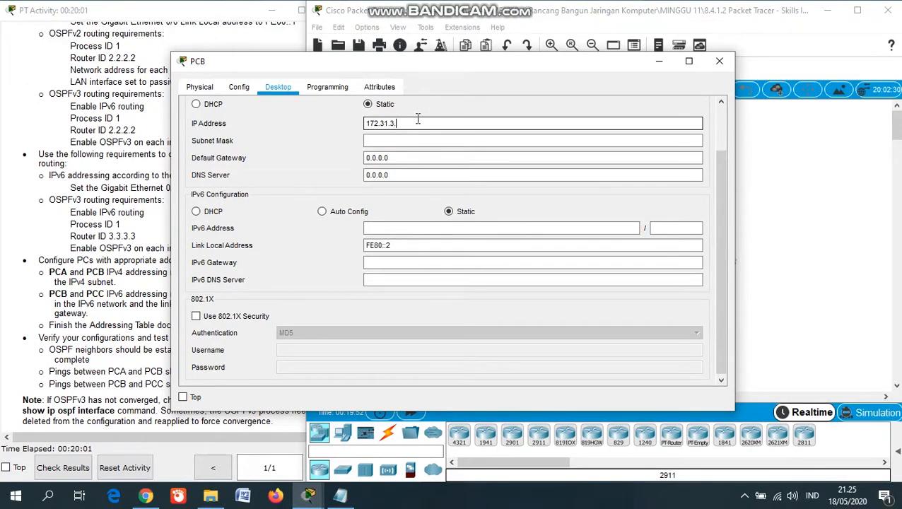
{"action": "type", "text": "254"}
{"action": "left_click", "coordinate": [407, 141]}
Set PCB's IPv4 default gateway to 172.31.2.1 and its subnet mask to 255.255.254.0
{"action": "left_click_drag", "start_coordinate": [383, 158], "coordinate": [355, 160]}
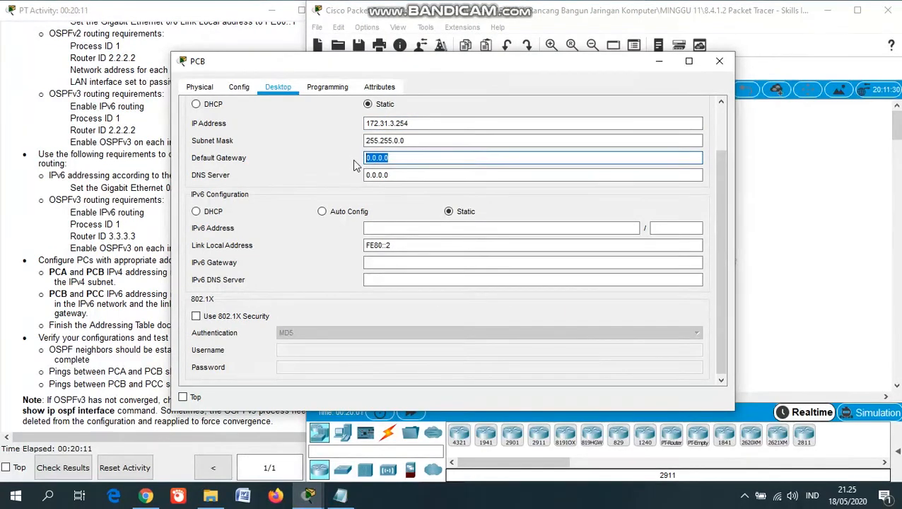
{"action": "type", "text": "172.31.2.1"}
{"action": "left_click", "coordinate": [394, 141]}
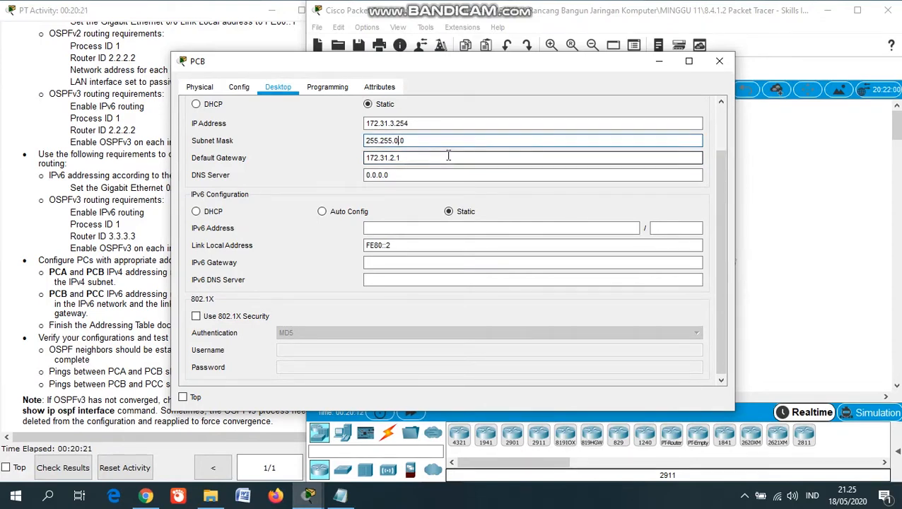
{"action": "key", "text": "Delete"}
{"action": "type", "text": "254"}
Set PCB's static IPv6 address to 2001:DB8:1::2/64 with IPv6 gateway FE80::1, and close the PC's window
{"action": "left_click", "coordinate": [433, 228]}
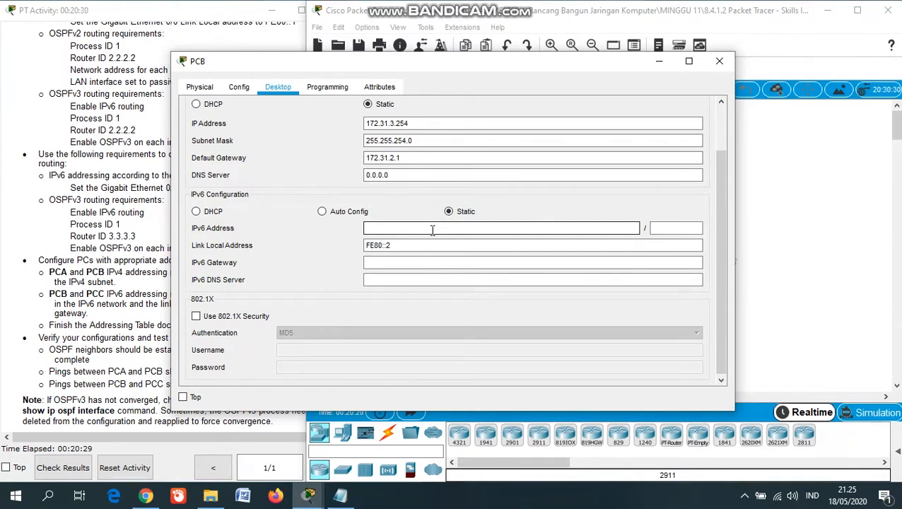
{"action": "type", "text": "200"}
{"action": "type", "text": "1:DB8:1::2"}
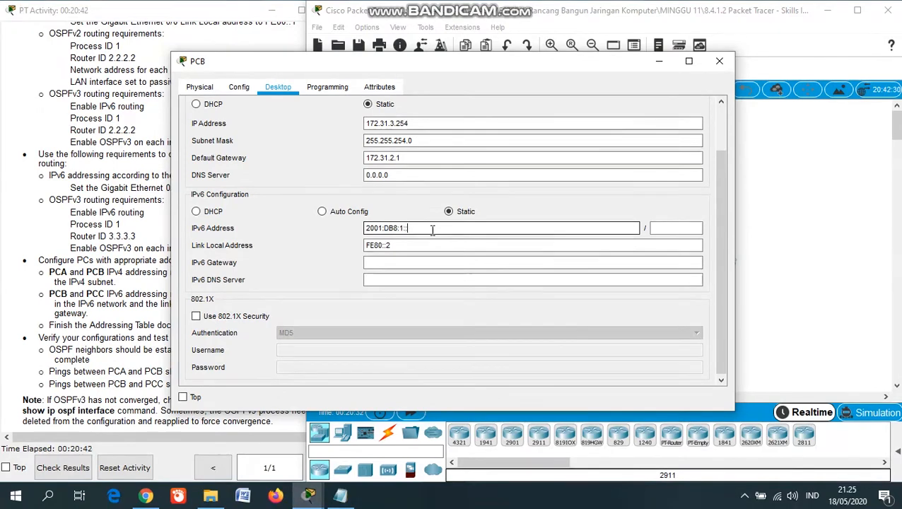
{"action": "left_click", "coordinate": [660, 228]}
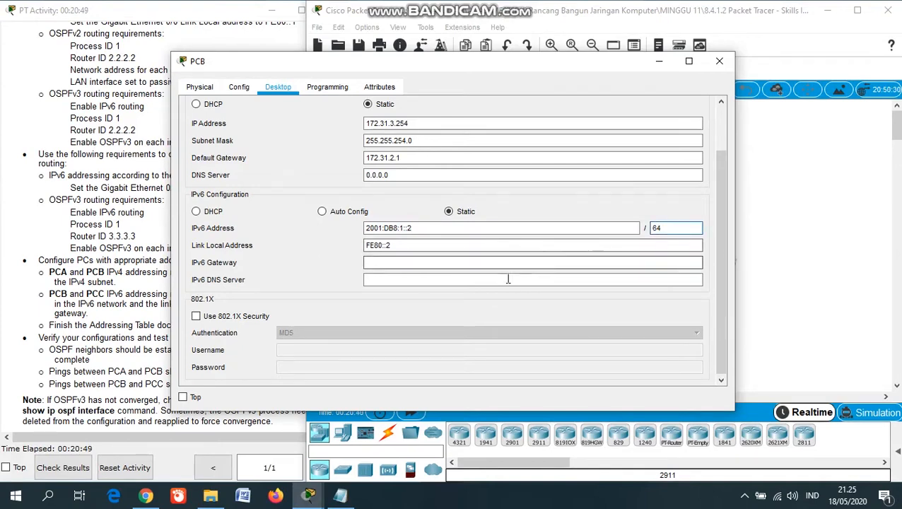
{"action": "left_click", "coordinate": [410, 262]}
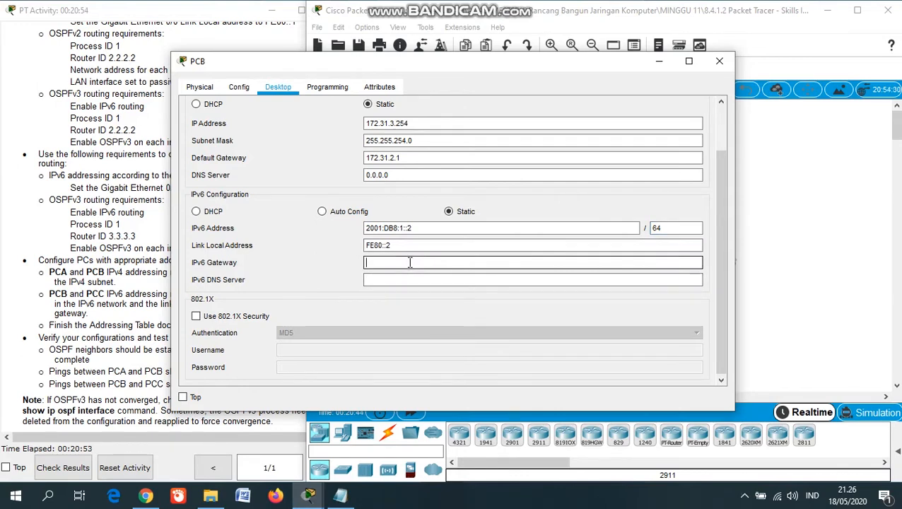
{"action": "type", "text": "FE80::1"}
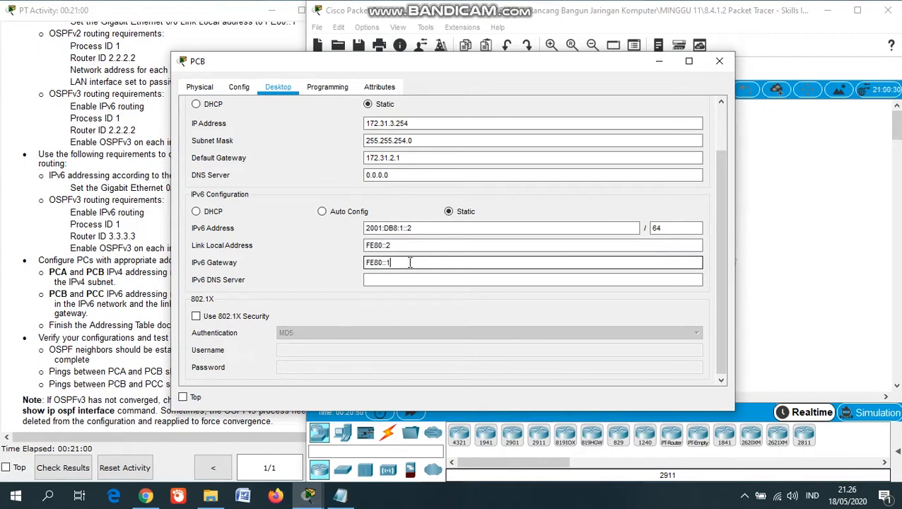
{"action": "left_click", "coordinate": [719, 61]}
Open PCC's IP configuration and set its static IPv6 address to 2001:DB8:3::2 with prefix length 64
{"action": "left_click", "coordinate": [721, 255]}
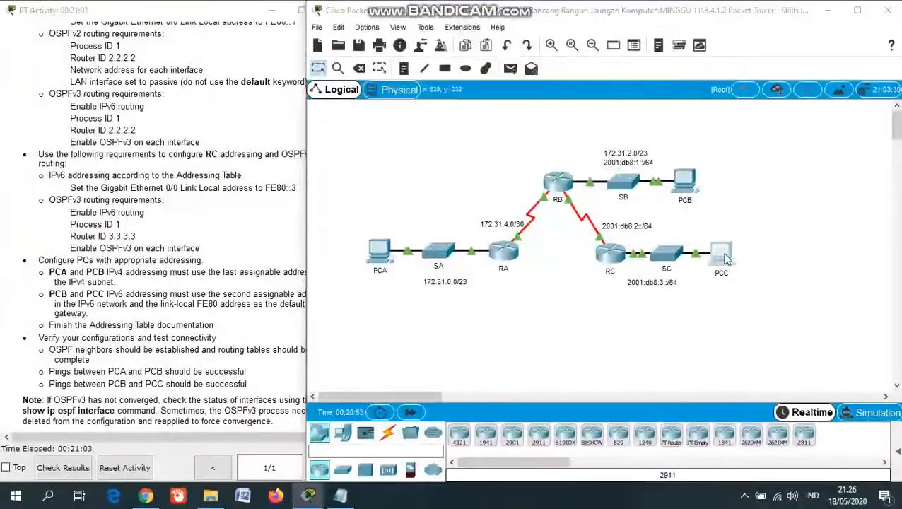
{"action": "left_click", "coordinate": [278, 86]}
{"action": "left_click", "coordinate": [236, 135]}
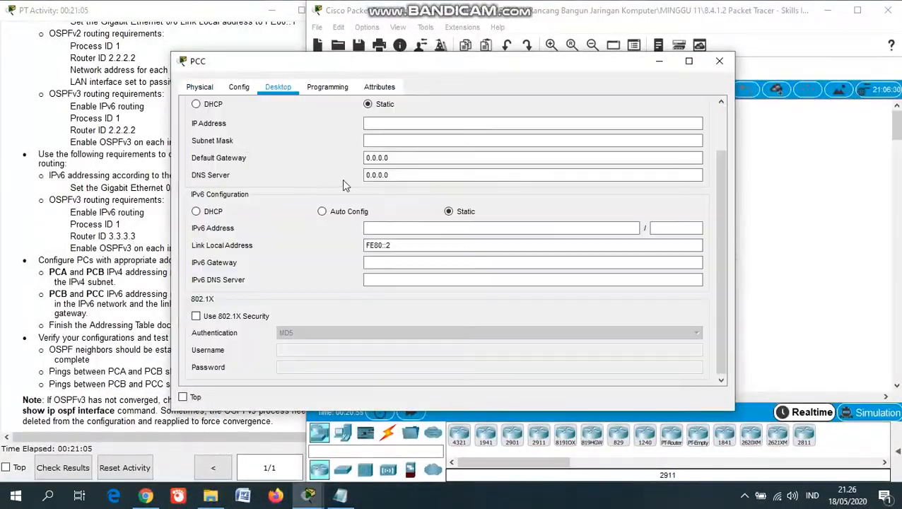
{"action": "left_click", "coordinate": [424, 230]}
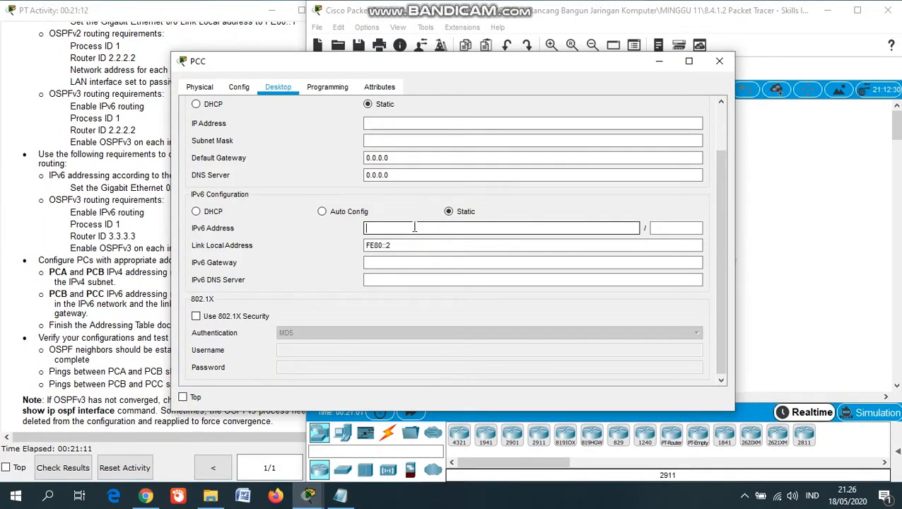
{"action": "type", "text": "20"}
{"action": "type", "text": "01:DB8"}
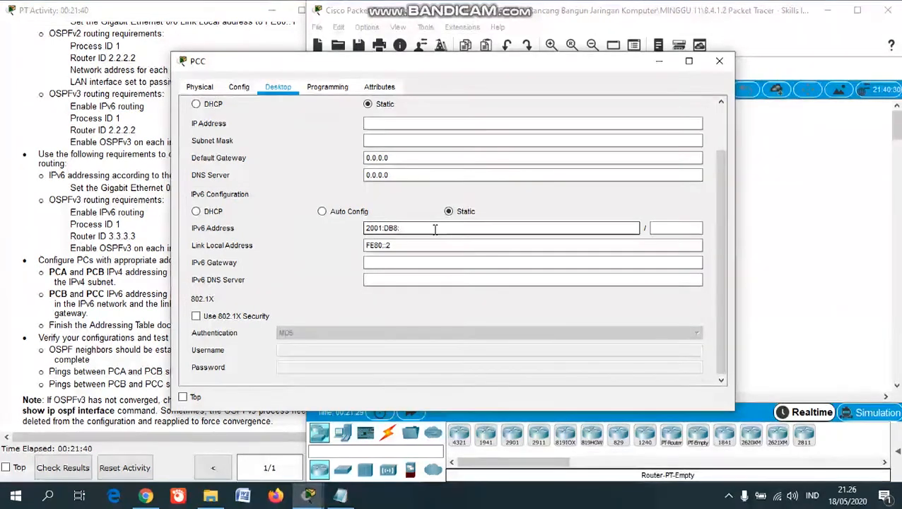
{"action": "type", "text": ":"}
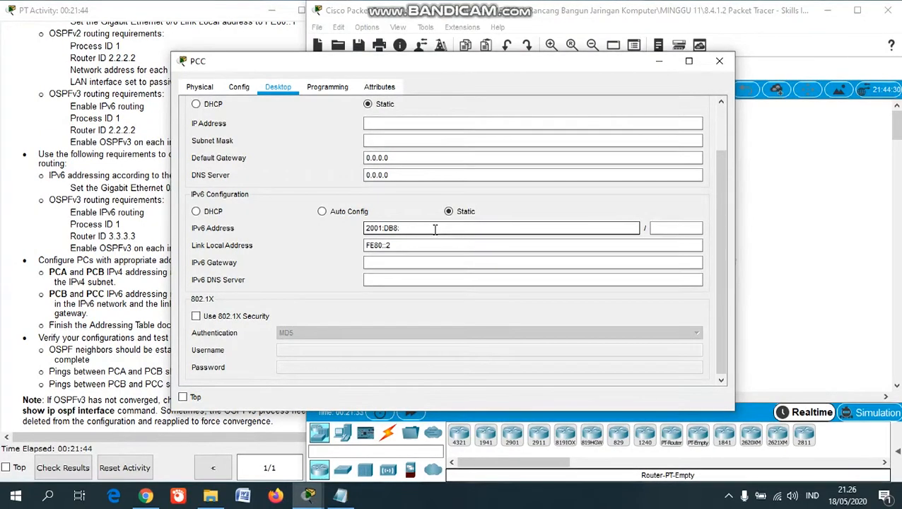
{"action": "type", "text": "3"}
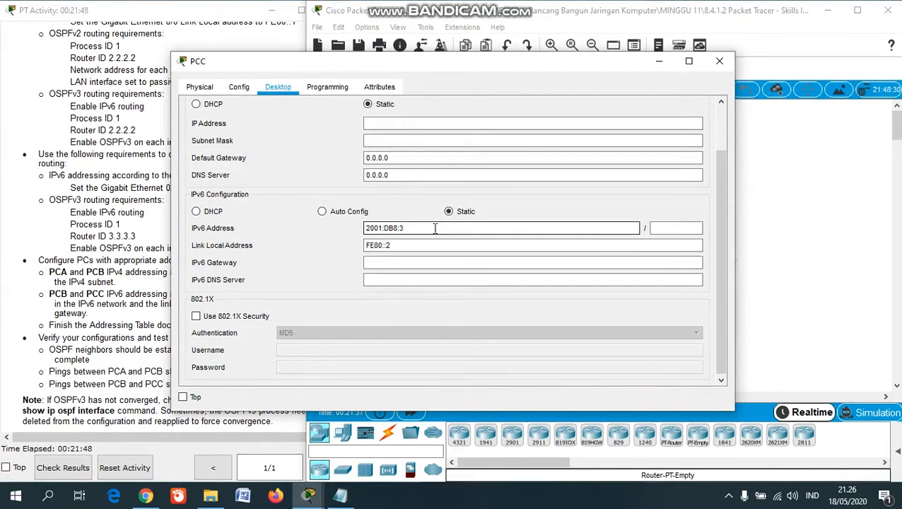
{"action": "type", "text": "::2"}
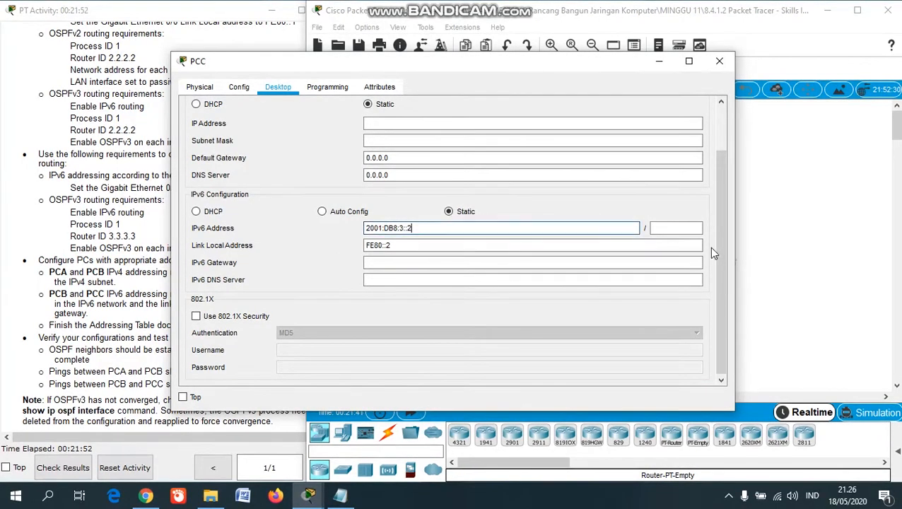
{"action": "left_click", "coordinate": [676, 228]}
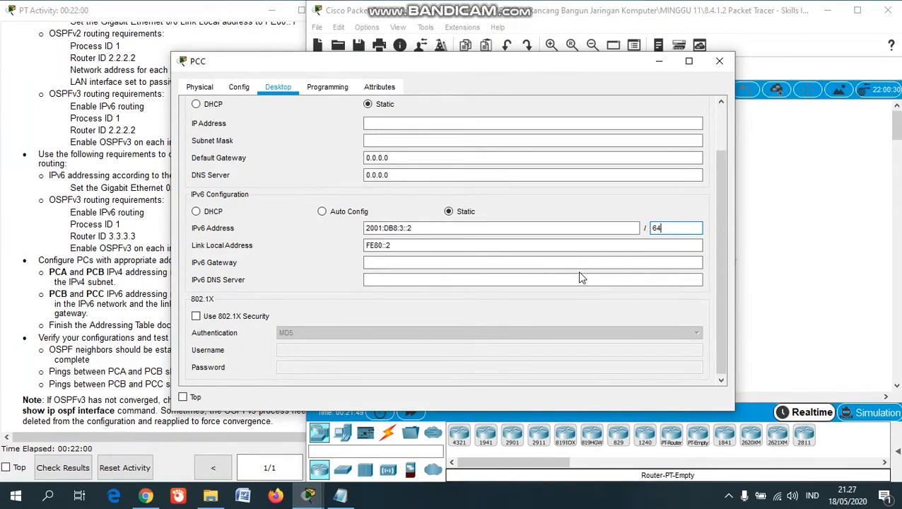
Set PCC's IPv6 gateway to FE80::3 and close the PC's window
{"action": "left_click", "coordinate": [485, 260]}
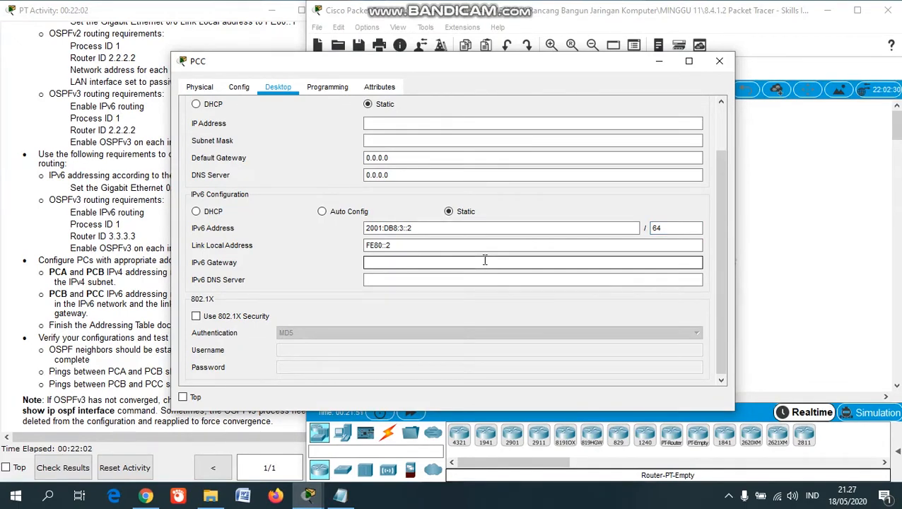
{"action": "type", "text": "FE80::3"}
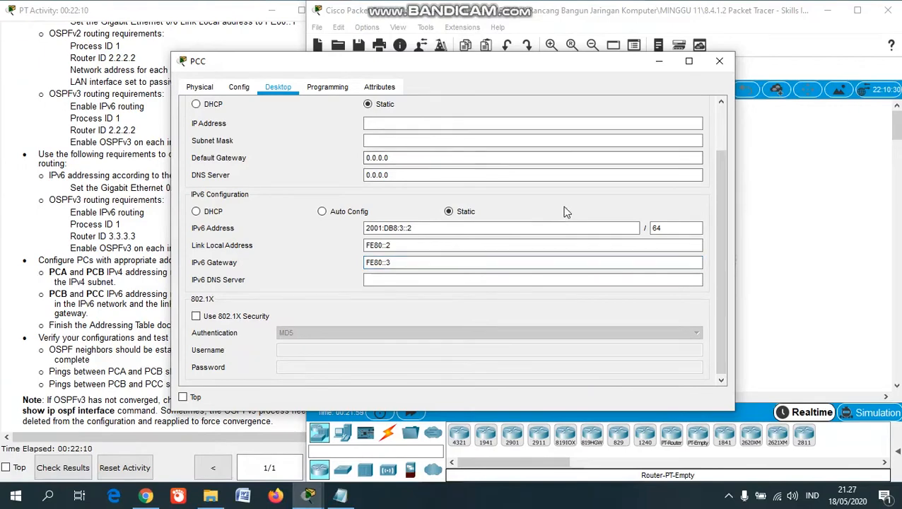
{"action": "left_click", "coordinate": [722, 61]}
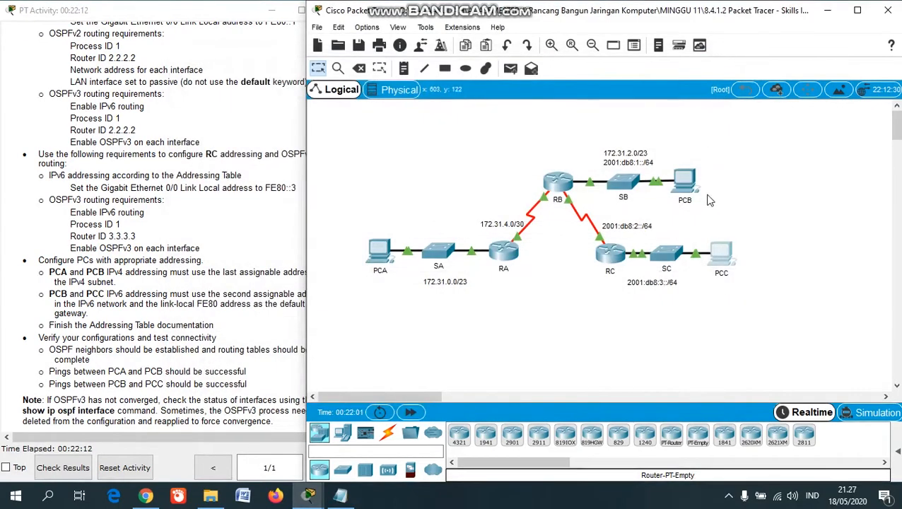
Check the activity results and review the assessment items for all PCs and routers
{"action": "mouse_move", "coordinate": [508, 250]}
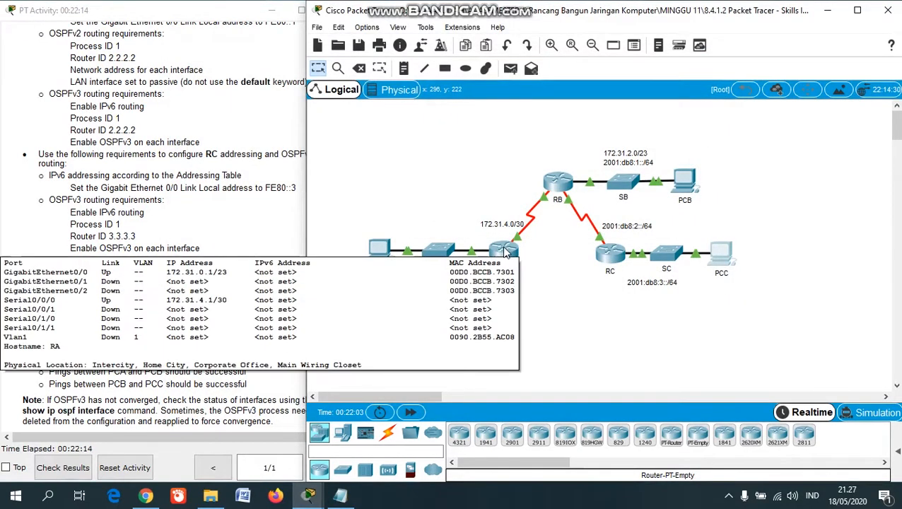
{"action": "left_click", "coordinate": [294, 228]}
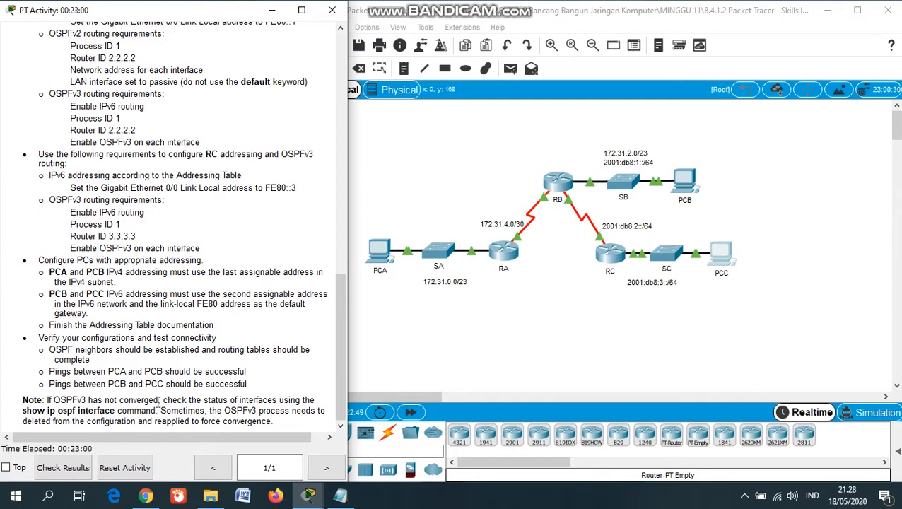
{"action": "left_click", "coordinate": [73, 470]}
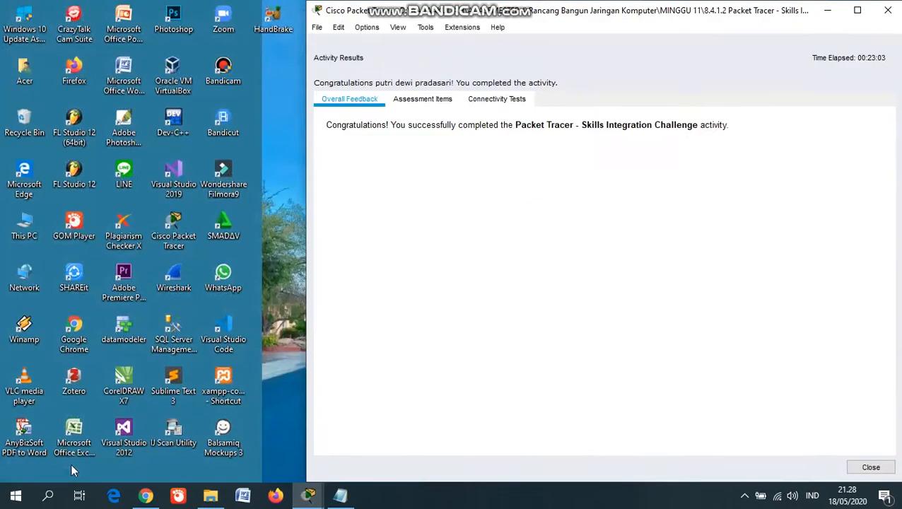
{"action": "left_click", "coordinate": [435, 104]}
{"action": "scroll", "coordinate": [571, 198], "scroll_direction": "down", "scroll_amount": 5}
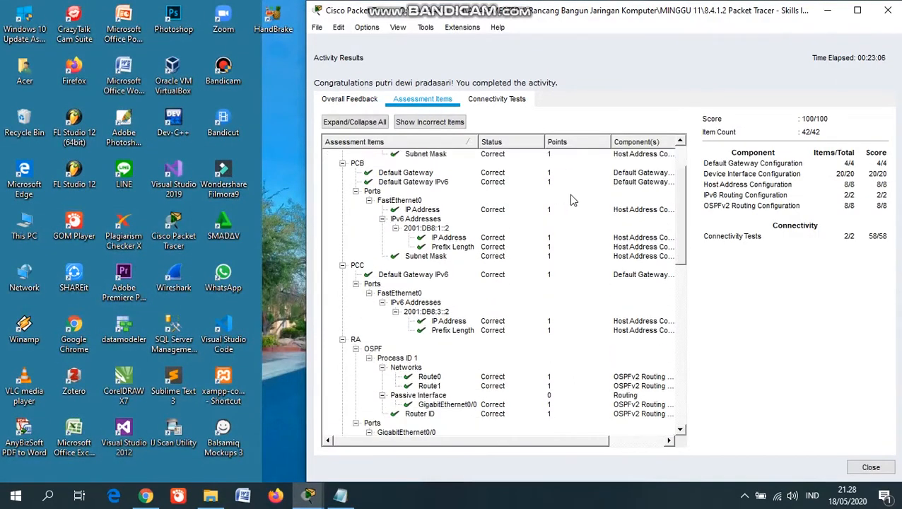
{"action": "scroll", "coordinate": [570, 202], "scroll_direction": "down", "scroll_amount": 8}
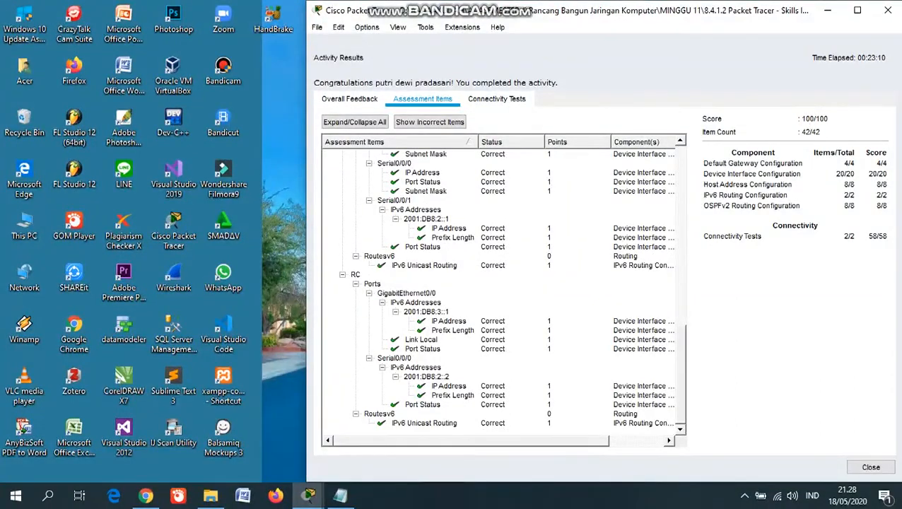
Review the connectivity test results, return to the assessment items, and close the activity results
{"action": "left_click", "coordinate": [519, 103]}
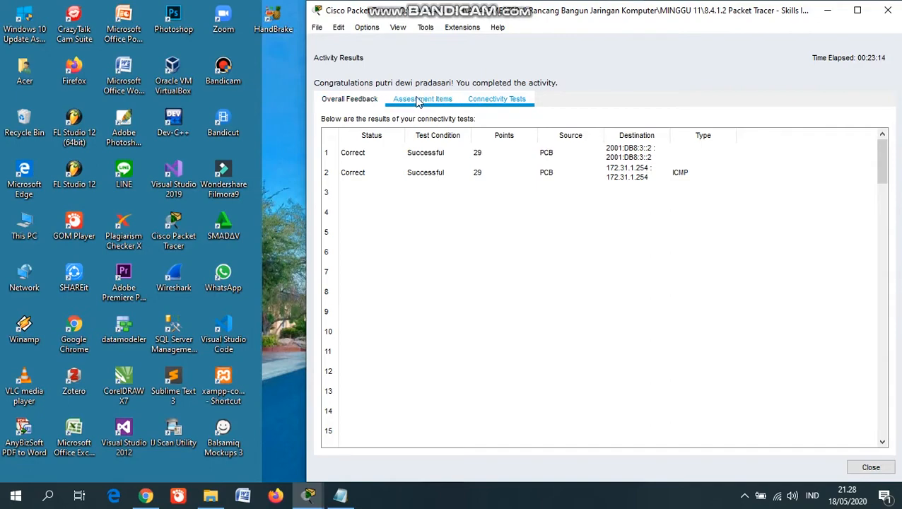
{"action": "left_click", "coordinate": [413, 101]}
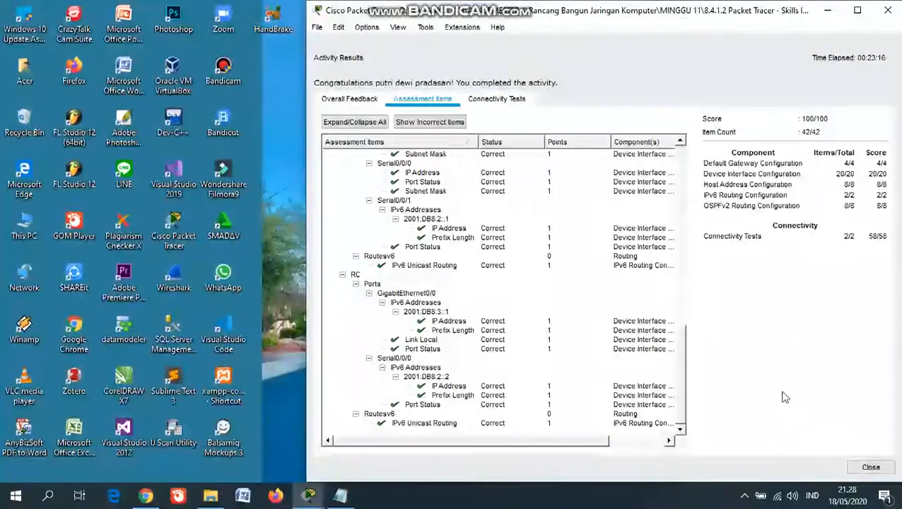
{"action": "left_click", "coordinate": [869, 467]}
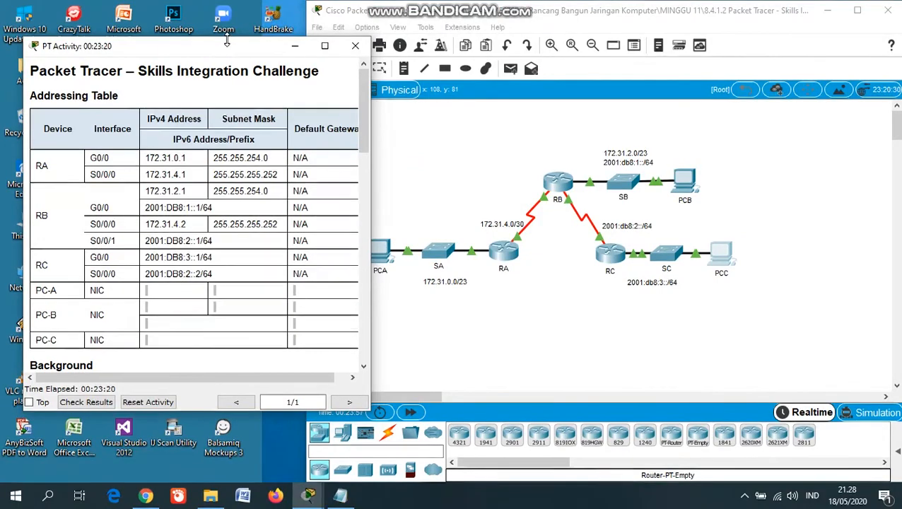
Review the activity's verification requirements, then run show ip route in RA's CLI and highlight the OSPF route to 172.31.2.0/23
{"action": "double_click", "coordinate": [228, 38]}
{"action": "scroll", "coordinate": [270, 107], "scroll_direction": "down", "scroll_amount": 15}
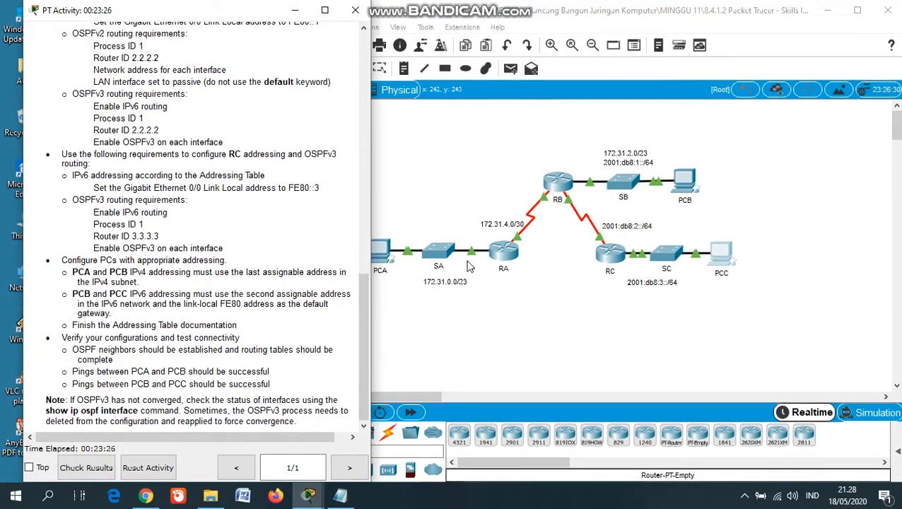
{"action": "left_click", "coordinate": [510, 256]}
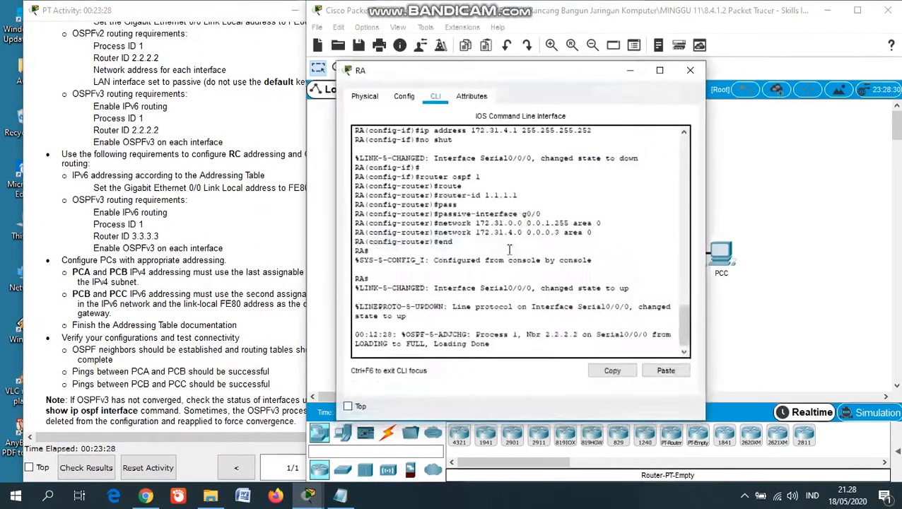
{"action": "key", "text": "Return"}
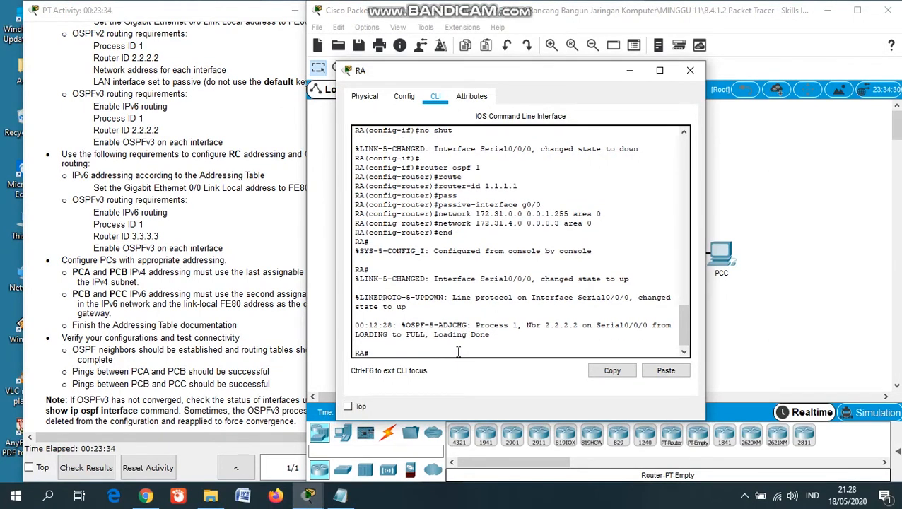
{"action": "type", "text": "show ip r"}
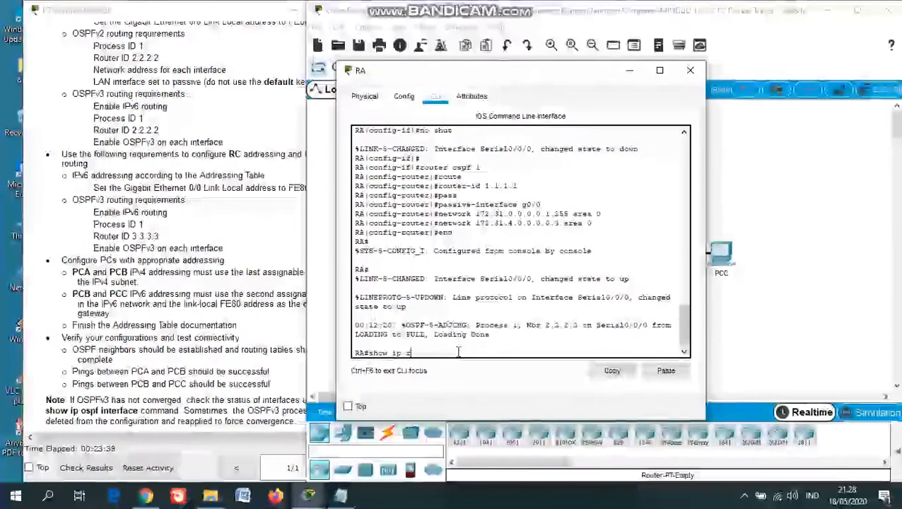
{"action": "type", "text": "oute"}
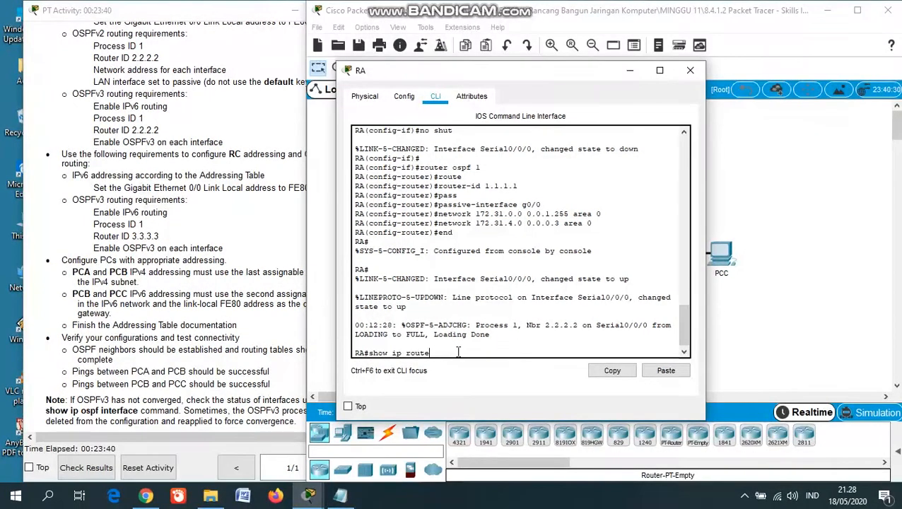
{"action": "key", "text": "Return"}
{"action": "key", "text": "Return"}
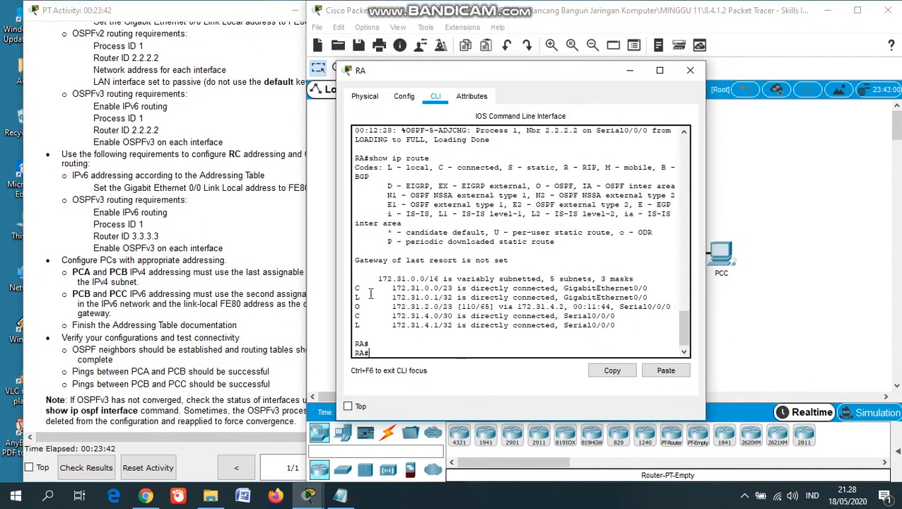
{"action": "left_click_drag", "start_coordinate": [355, 307], "coordinate": [644, 307]}
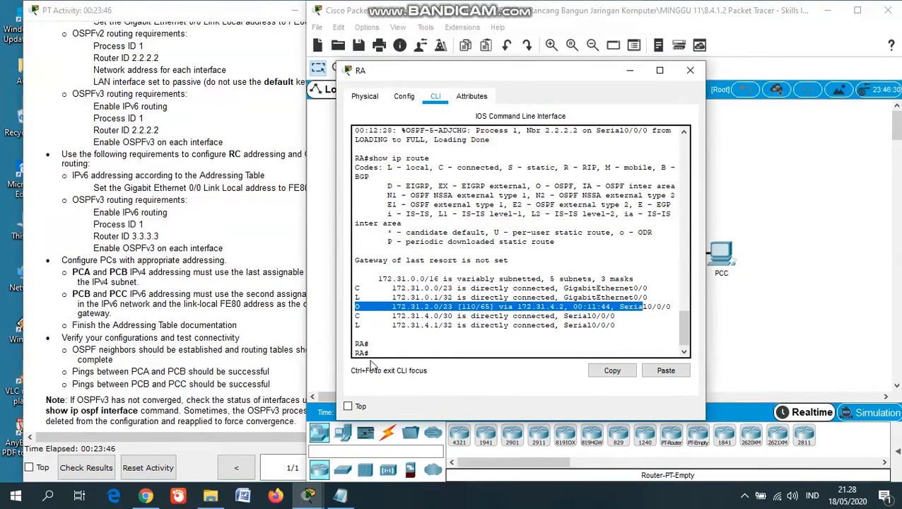
Check RA's OSPFv2 adjacencies with show ip ospf neighbor, and close RA's window
{"action": "left_click", "coordinate": [386, 352]}
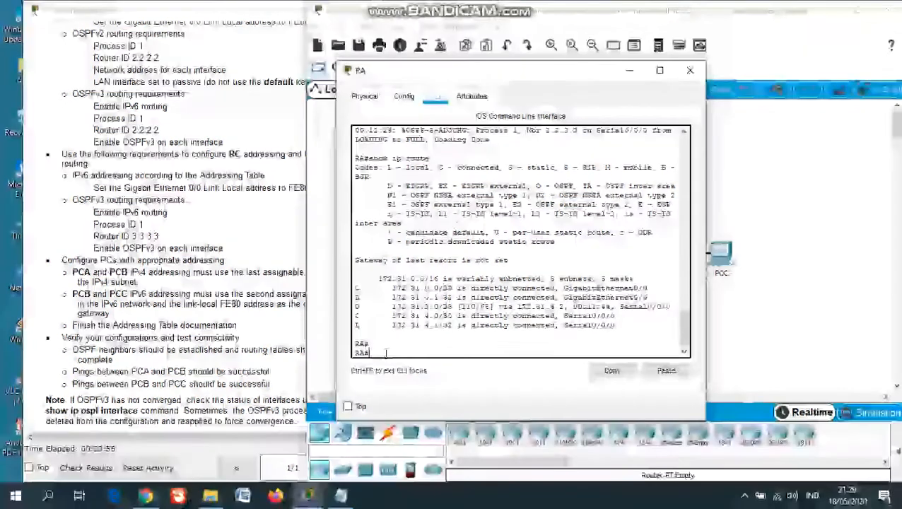
{"action": "type", "text": "show i"}
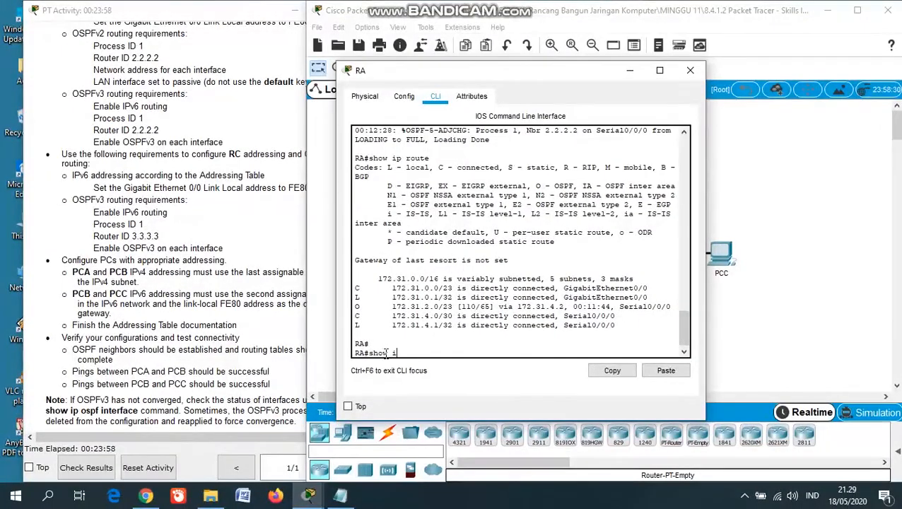
{"action": "type", "text": "p ospf nei"}
{"action": "key", "text": "Tab"}
{"action": "key", "text": "Return"}
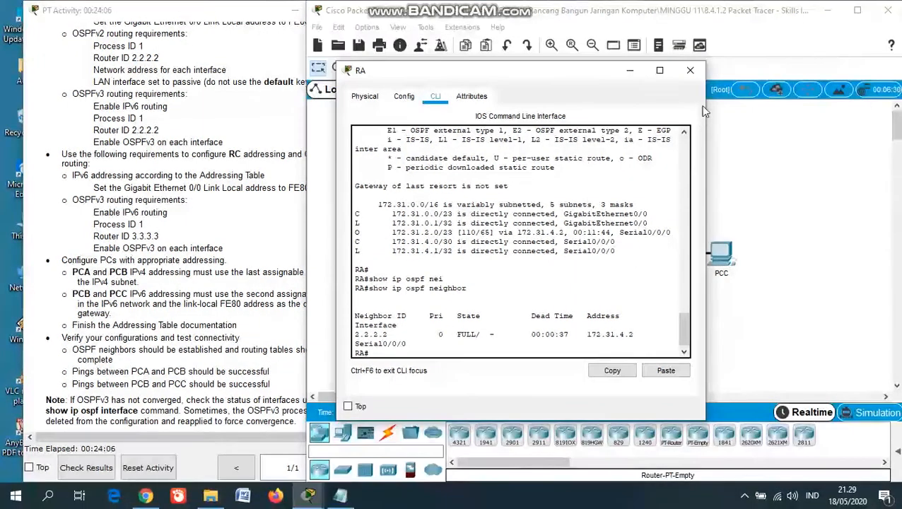
{"action": "left_click", "coordinate": [690, 71]}
Open RB's CLI and display its IPv4 routing table with show ip route
{"action": "left_click", "coordinate": [563, 185]}
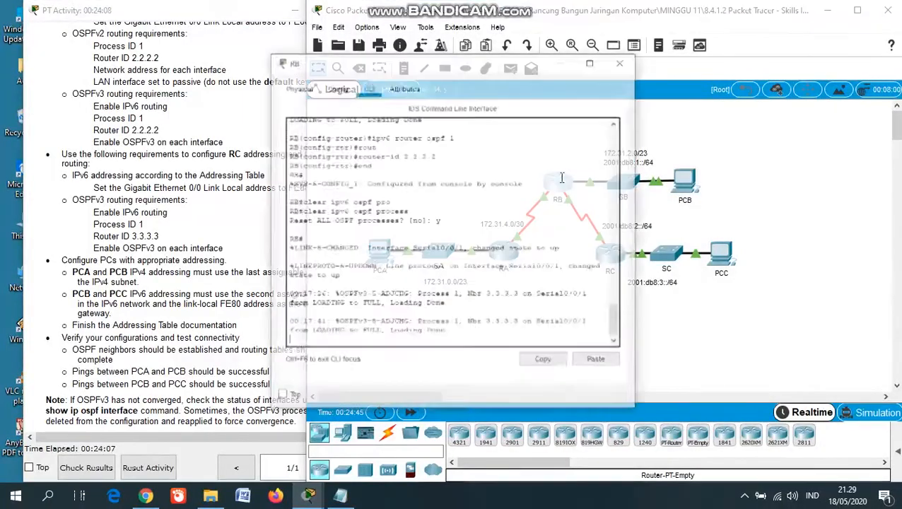
{"action": "key", "text": "Return"}
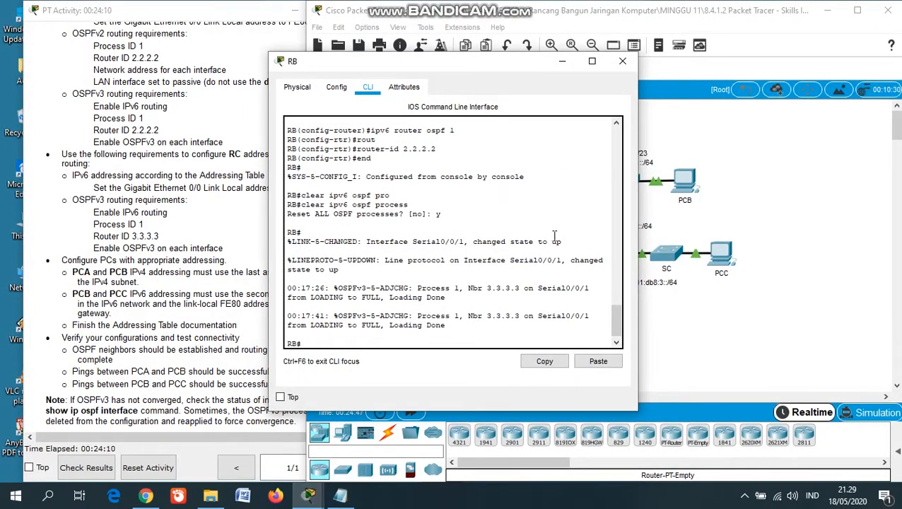
{"action": "type", "text": "show ip"}
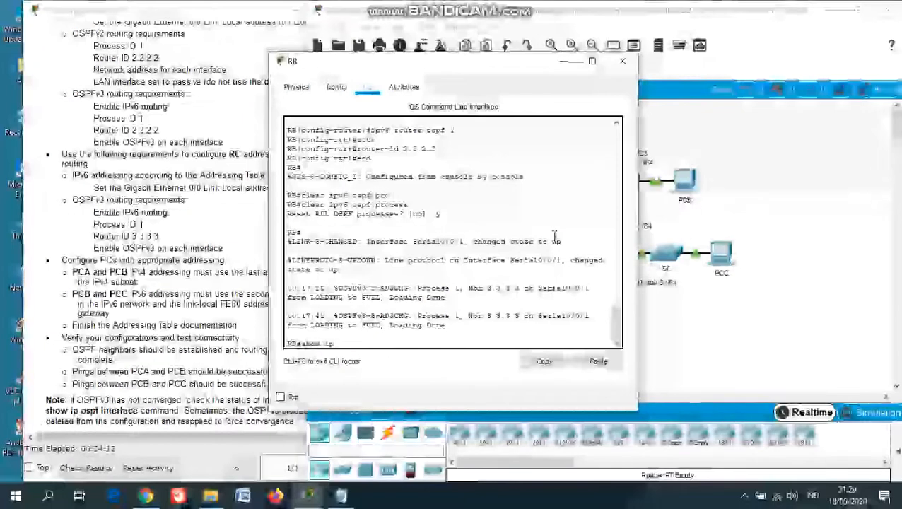
{"action": "type", "text": " soute"}
{"action": "key", "text": "Return"}
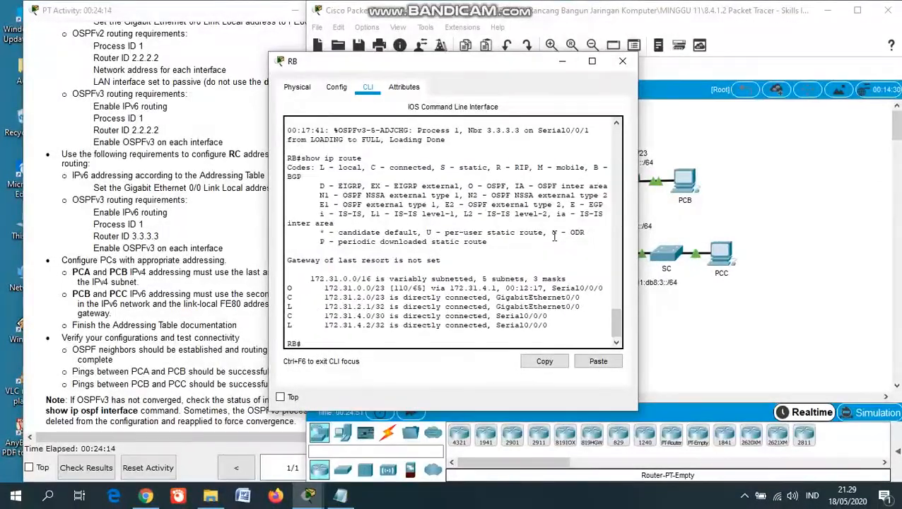
{"action": "key", "text": "Return"}
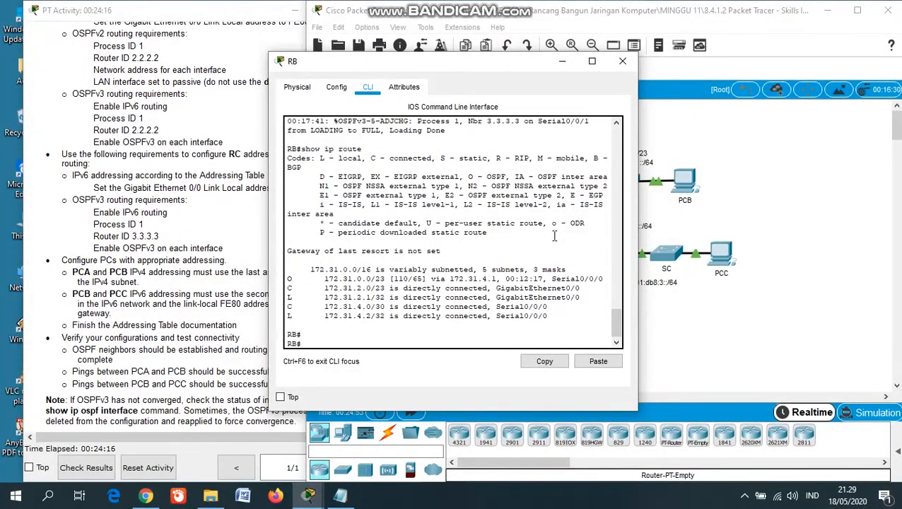
Check RB's OSPFv2 adjacencies with show ip ospf neighbor
{"action": "type", "text": "show ip ospf nei"}
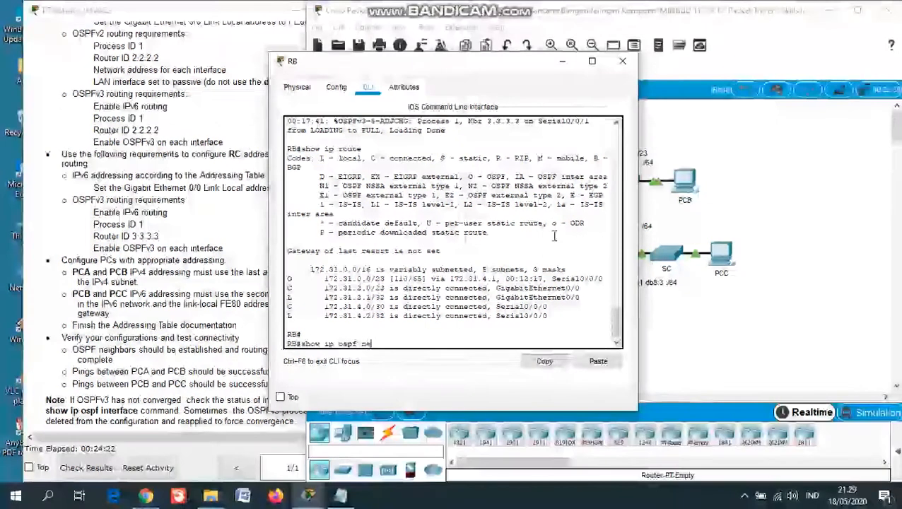
{"action": "key", "text": "Tab"}
{"action": "key", "text": "Return"}
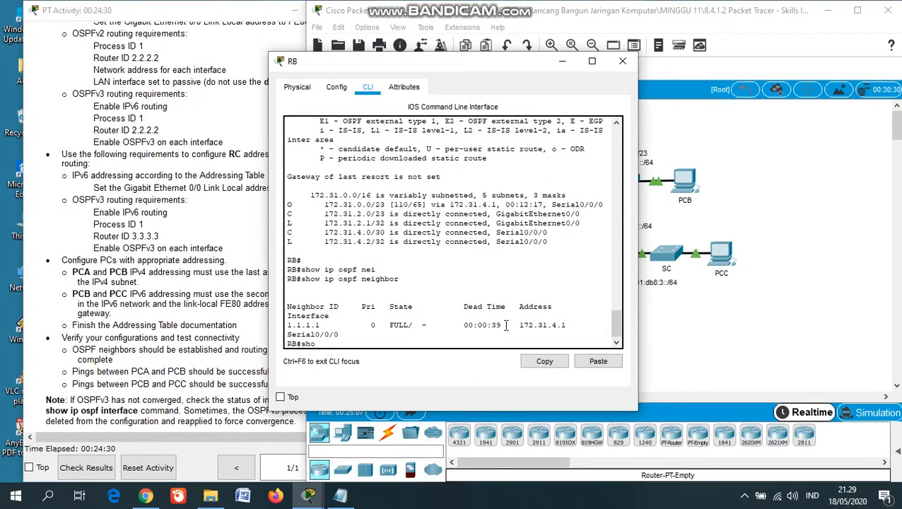
Display RB's IPv6 routing table with show ipv6 route and highlight the OSPF route to 2001:DB8:3::/64
{"action": "type", "text": "w ipv6 route"}
{"action": "key", "text": "Return"}
{"action": "key", "text": "Return"}
{"action": "key", "text": "Return"}
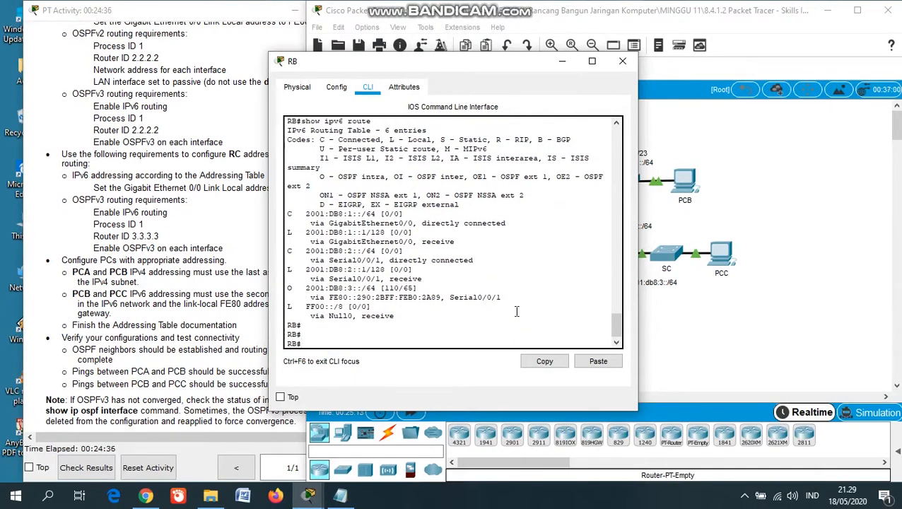
{"action": "left_click_drag", "start_coordinate": [517, 292], "coordinate": [287, 287]}
Check RB's OSPFv3 adjacencies with show ipv6 ospf neighbor, and close RB's window
{"action": "left_click", "coordinate": [333, 342]}
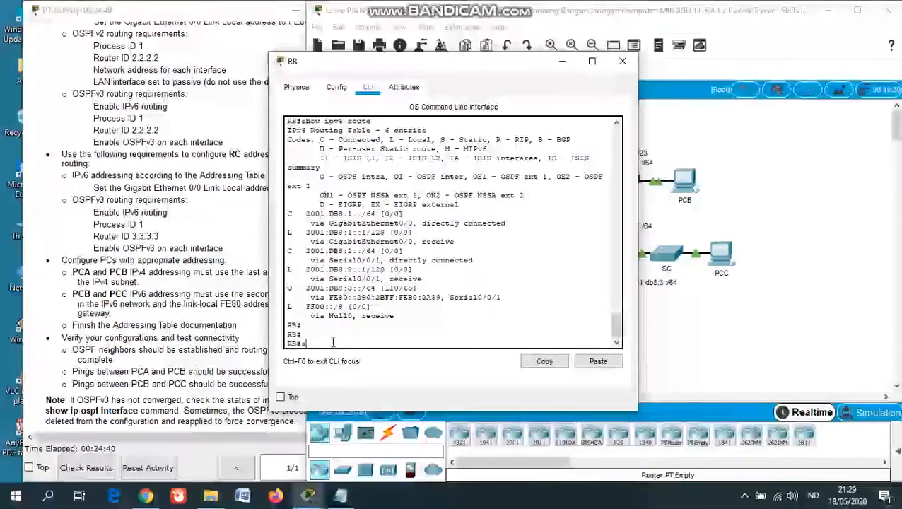
{"action": "type", "text": "show ipv6 ospf ne"}
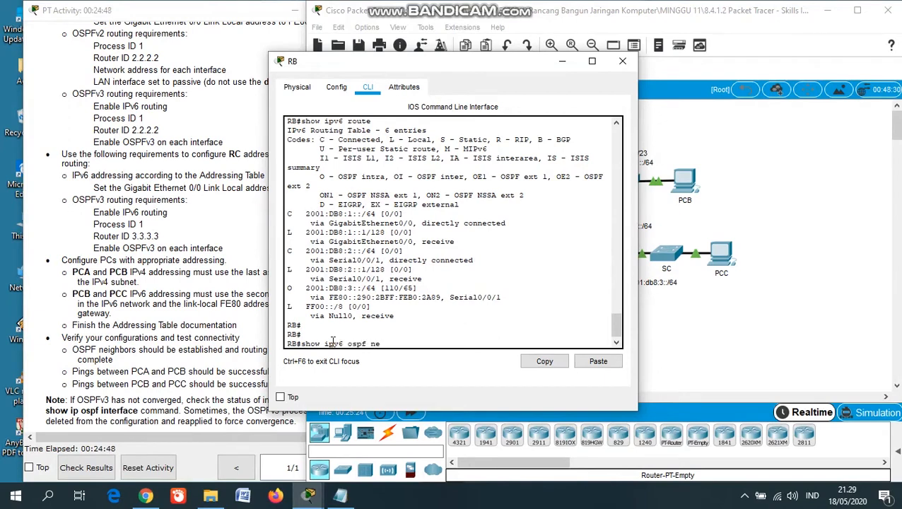
{"action": "key", "text": "Tab"}
{"action": "key", "text": "Return"}
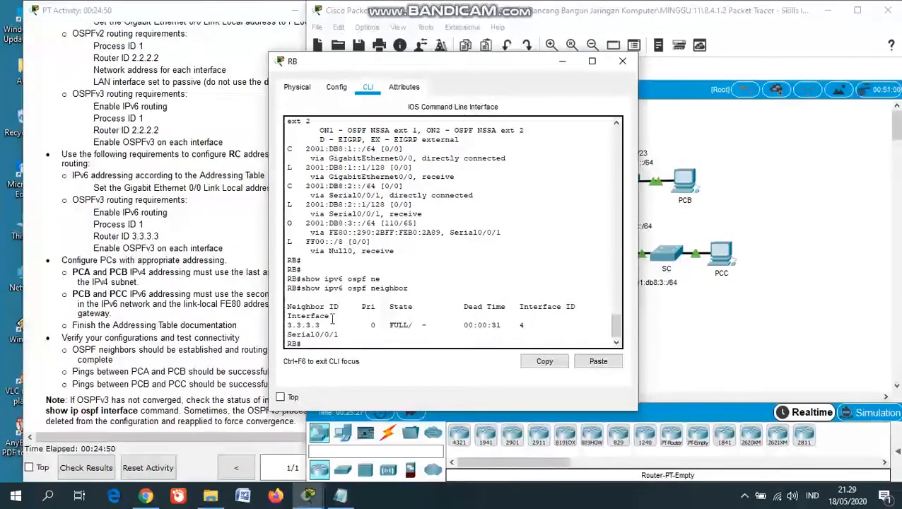
{"action": "left_click", "coordinate": [623, 62]}
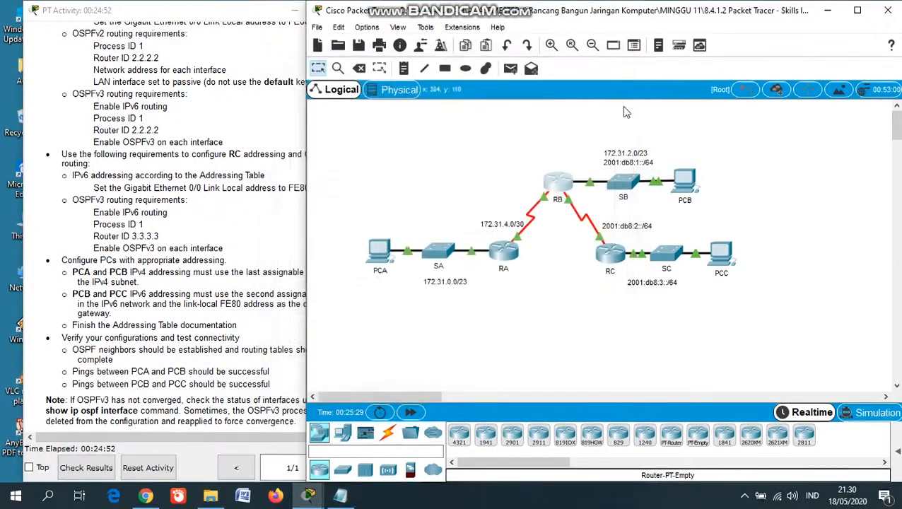
Open RC's CLI, display its IPv6 routing table with show ipv6 route, and highlight the OSPF route to 2001:DB8:1::/64
{"action": "left_click", "coordinate": [609, 256]}
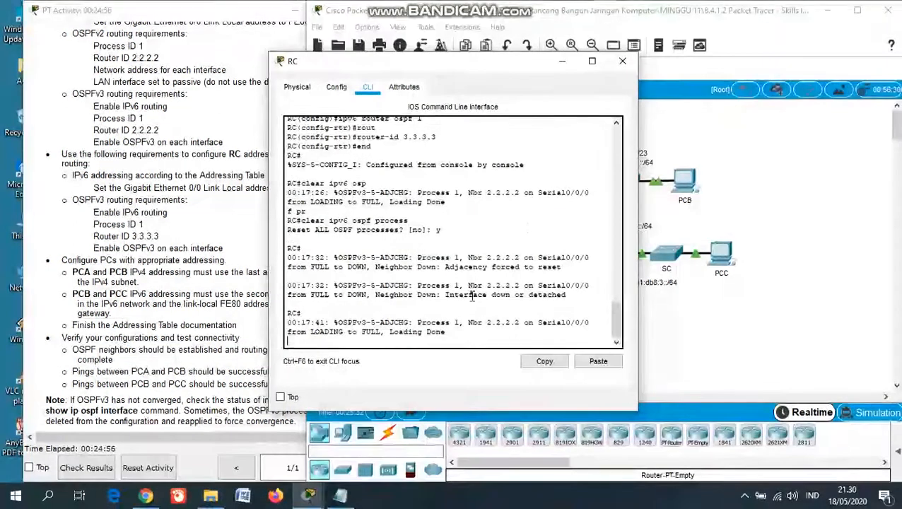
{"action": "key", "text": "Return"}
{"action": "type", "text": "show"}
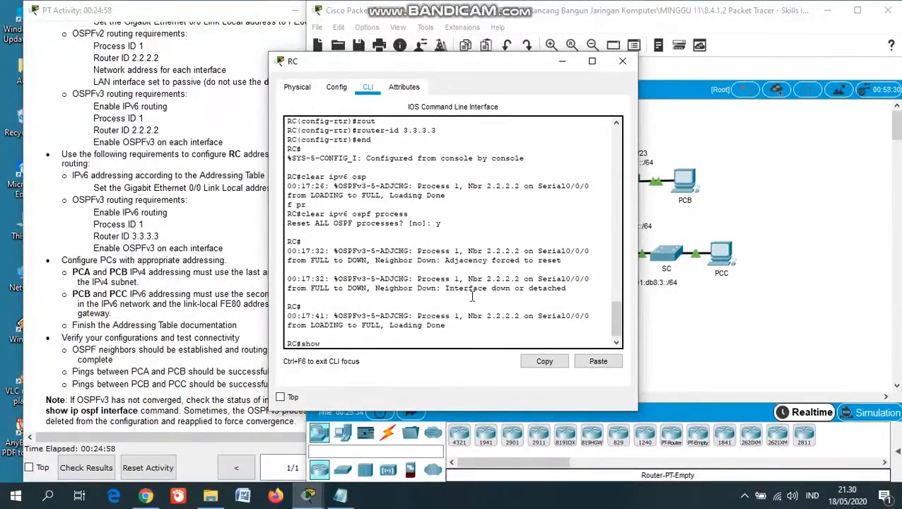
{"action": "type", "text": " ipv6 route"}
{"action": "key", "text": "Return"}
{"action": "key", "text": "Return"}
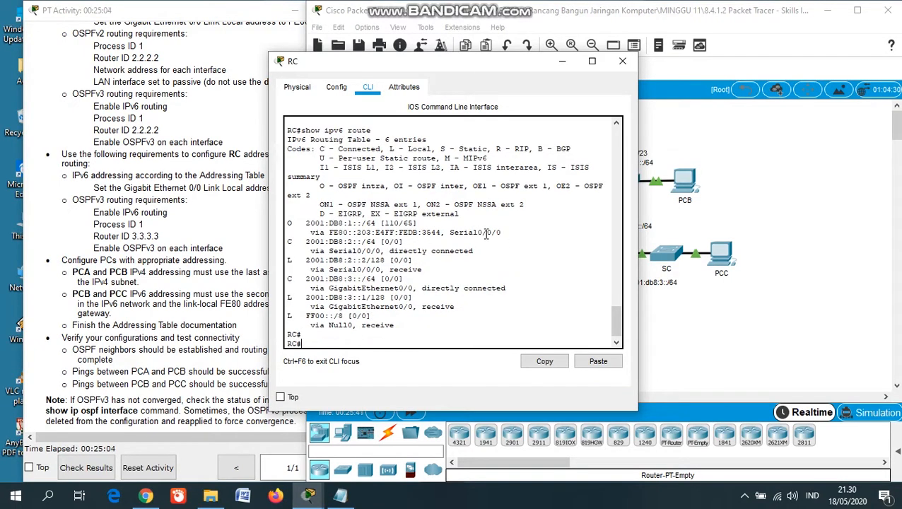
{"action": "left_click_drag", "start_coordinate": [287, 223], "coordinate": [418, 223]}
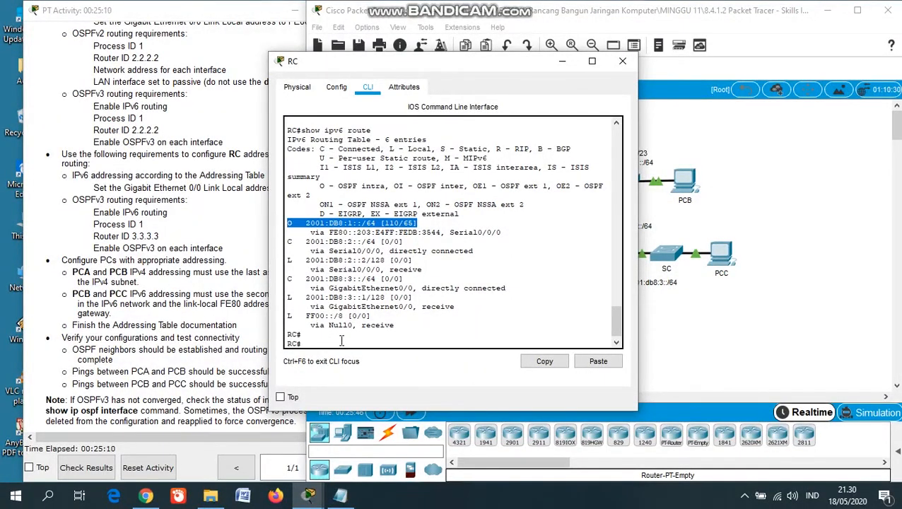
{"action": "left_click", "coordinate": [341, 341]}
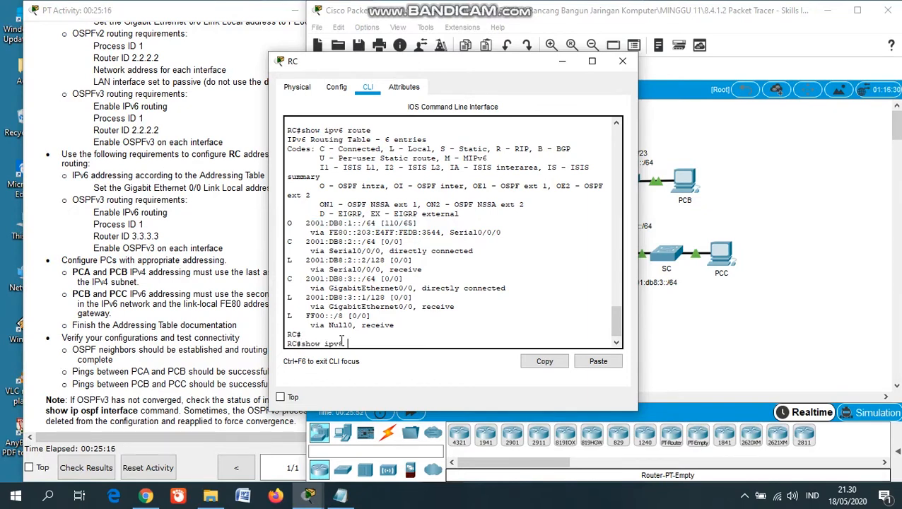
Check RC's OSPFv3 adjacencies with show ipv6 ospf neighbor, and close RC's window
{"action": "type", "text": "ospf ne"}
{"action": "key", "text": "Tab"}
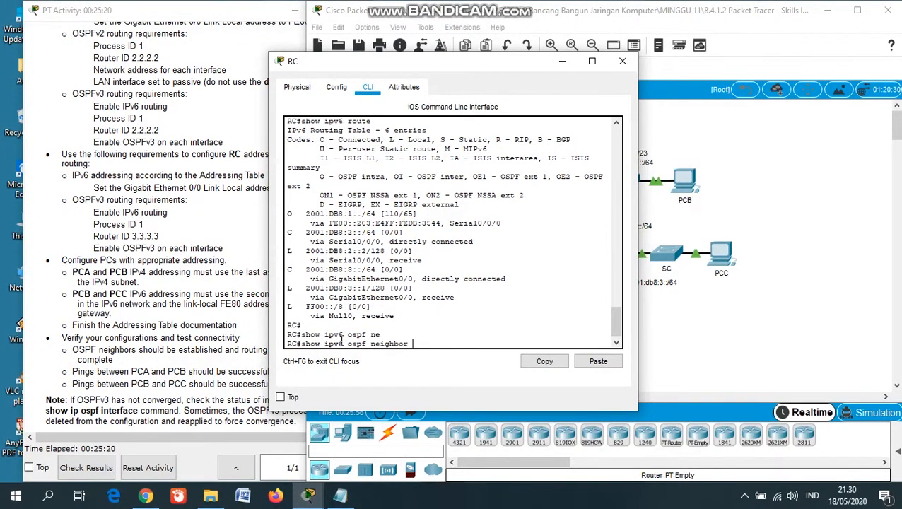
{"action": "key", "text": "Return"}
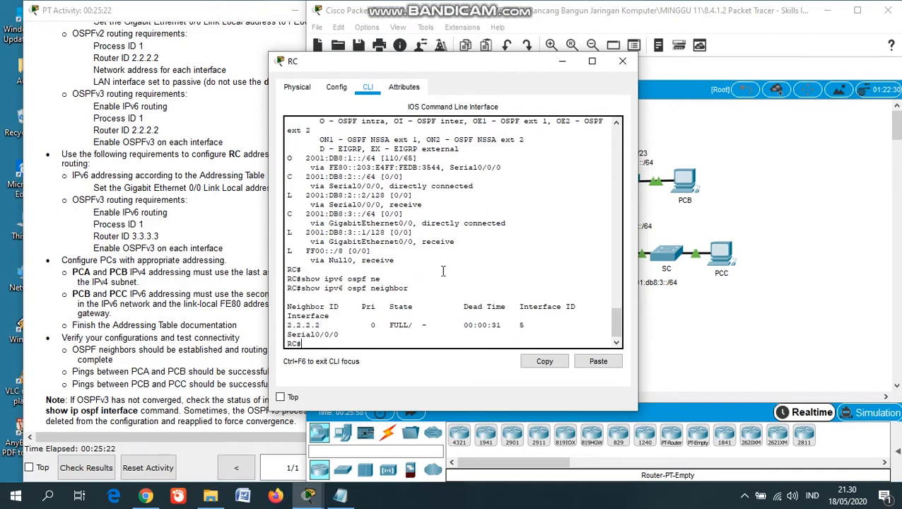
{"action": "left_click", "coordinate": [622, 62]}
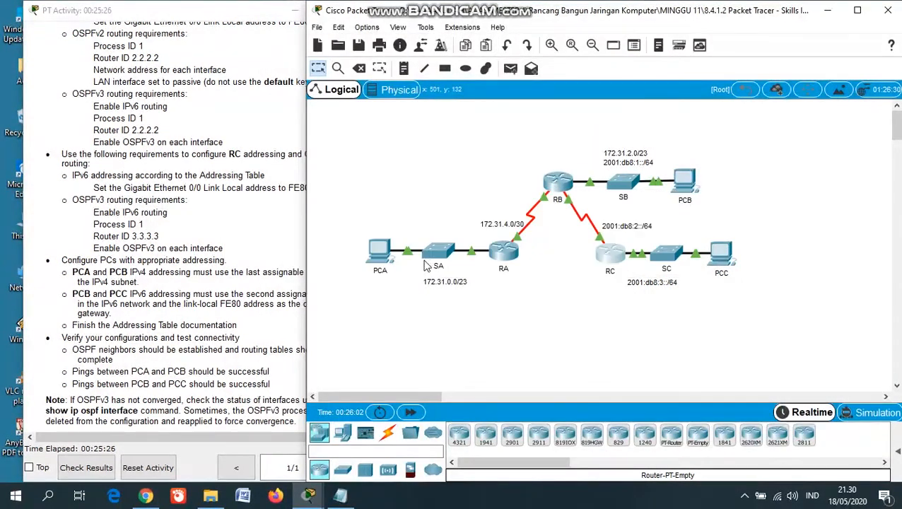
Open PCA's Command Prompt and minimize its window so the topology is accessible
{"action": "left_click", "coordinate": [381, 255]}
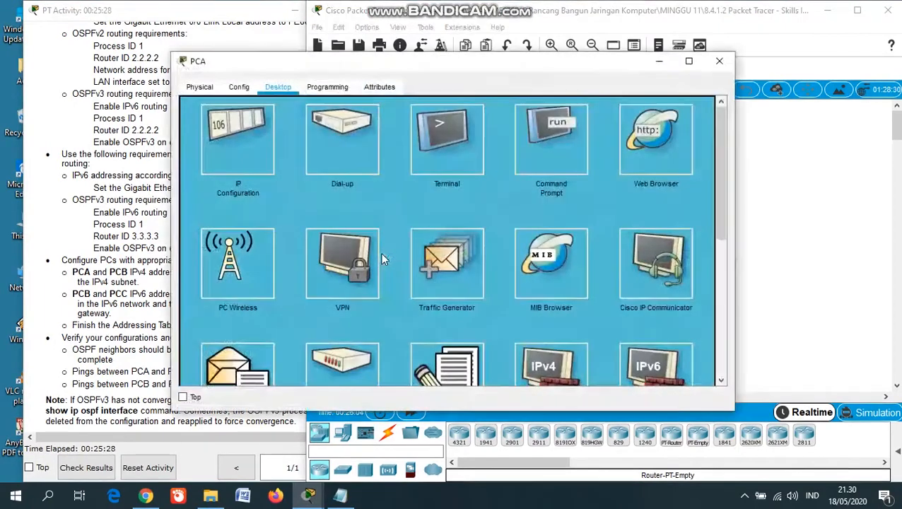
{"action": "left_click", "coordinate": [563, 146]}
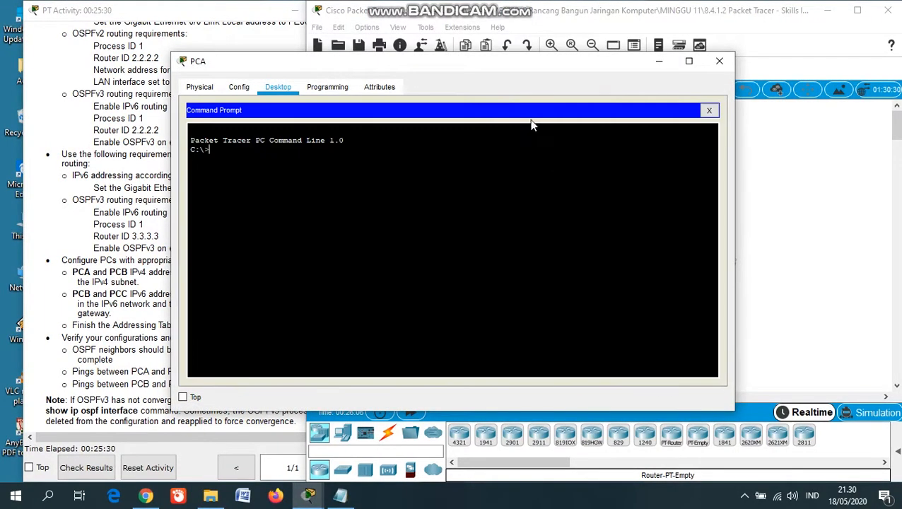
{"action": "left_click_drag", "start_coordinate": [494, 63], "coordinate": [361, 62]}
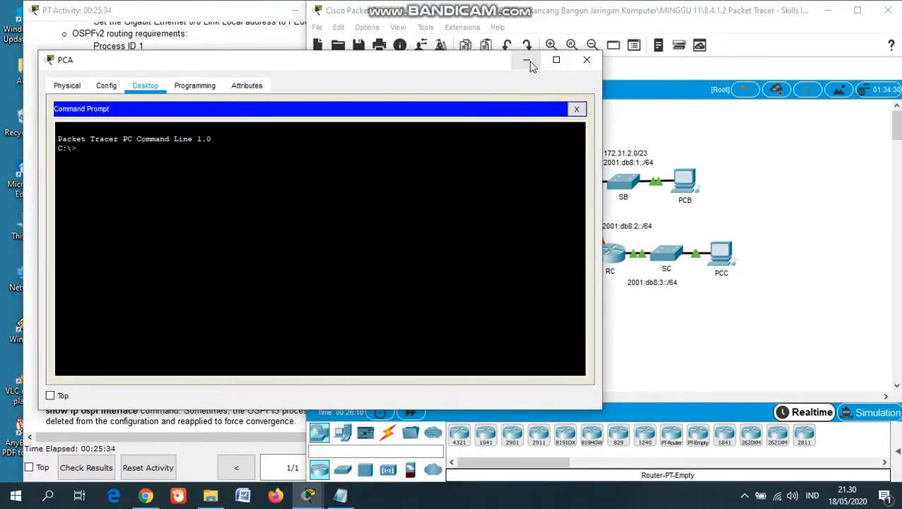
{"action": "left_click", "coordinate": [527, 61]}
Copy PCB's IPv4 address from its IP Configuration and close PCB's window
{"action": "left_click", "coordinate": [685, 182]}
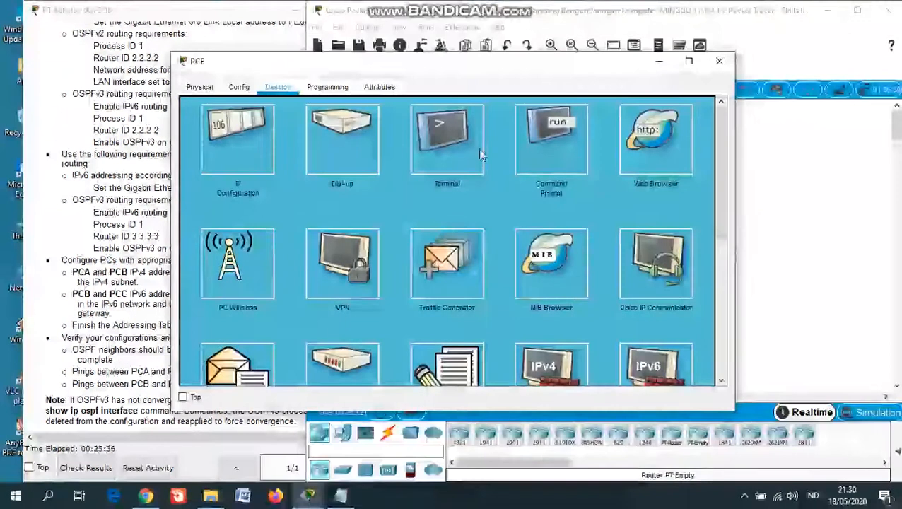
{"action": "left_click", "coordinate": [239, 140]}
{"action": "left_click_drag", "start_coordinate": [443, 123], "coordinate": [366, 125]}
{"action": "right_click", "coordinate": [382, 125]}
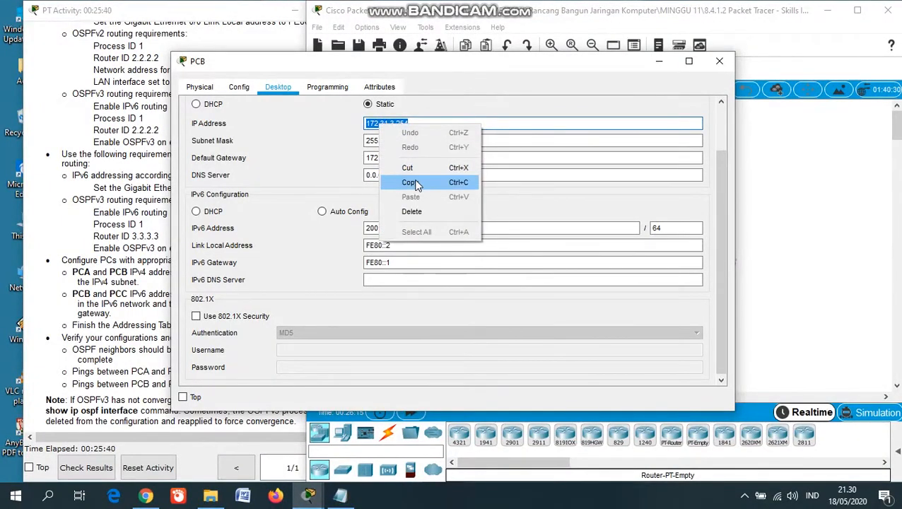
{"action": "left_click", "coordinate": [411, 181]}
{"action": "left_click", "coordinate": [719, 61]}
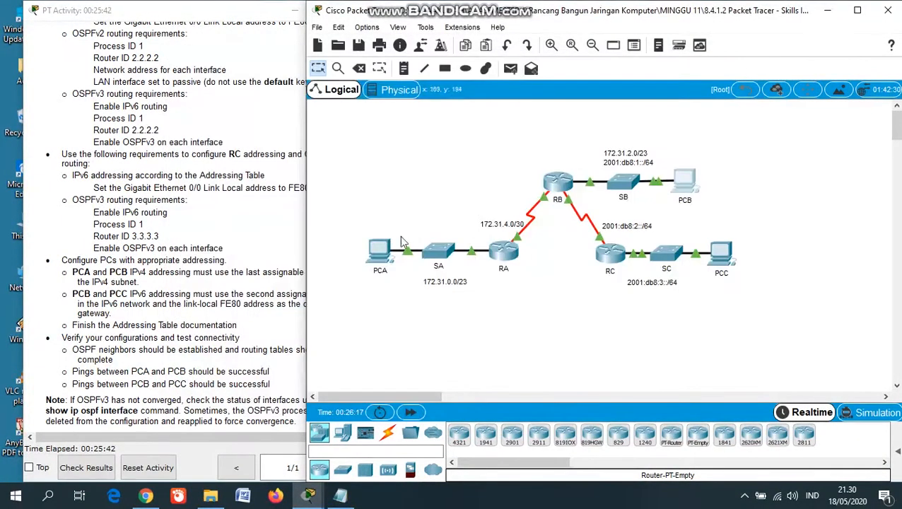
Ping PCB at 172.31.3.254 from PCA's Command Prompt, pasting the copied address
{"action": "left_click", "coordinate": [428, 245]}
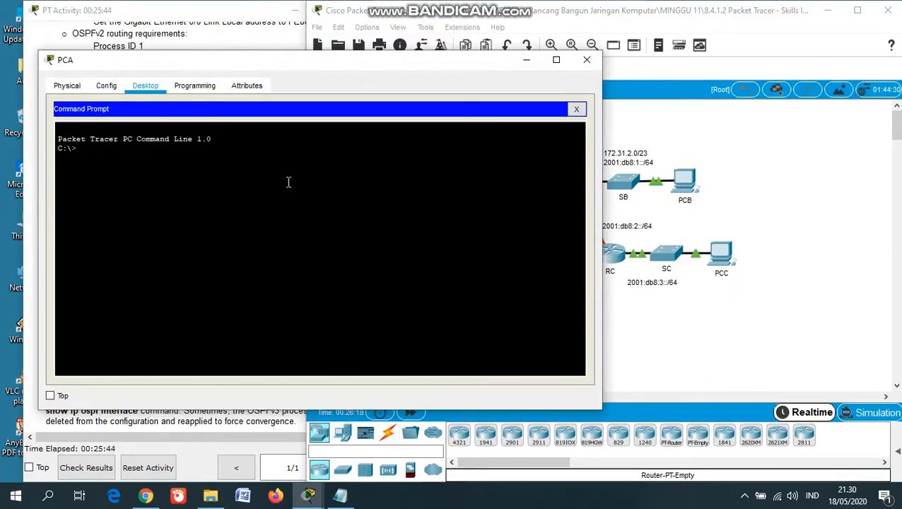
{"action": "type", "text": "ping"}
{"action": "right_click", "coordinate": [289, 182]}
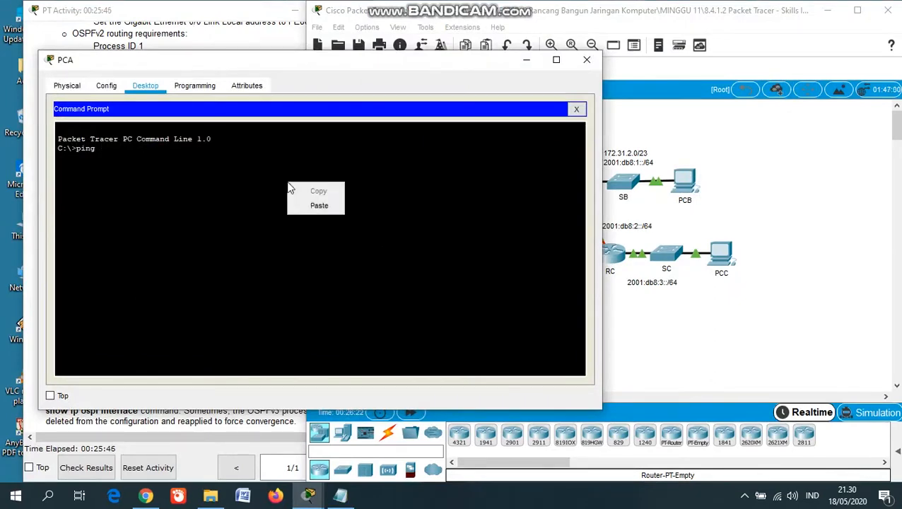
{"action": "left_click", "coordinate": [316, 204]}
{"action": "key", "text": "Return"}
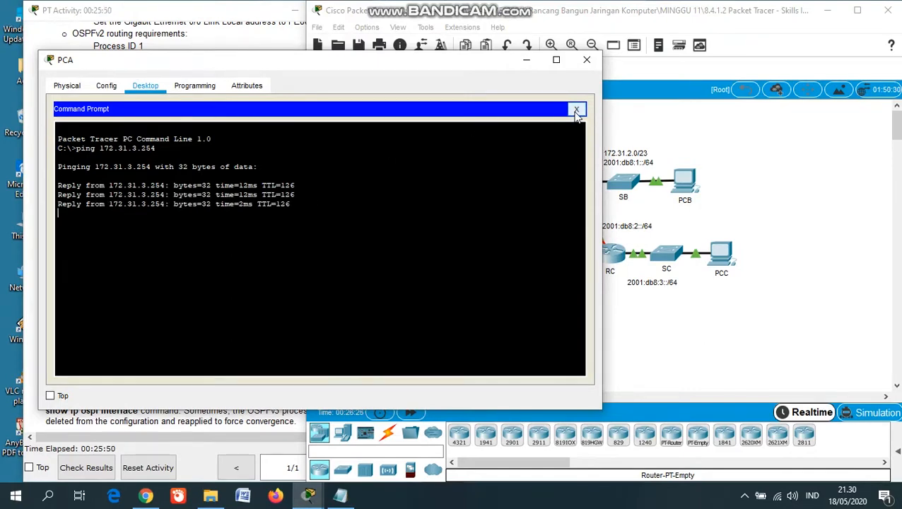
Copy PCA's IPv4 address from its IP Configuration and close PCA's window
{"action": "left_click", "coordinate": [576, 110]}
{"action": "left_click", "coordinate": [128, 146]}
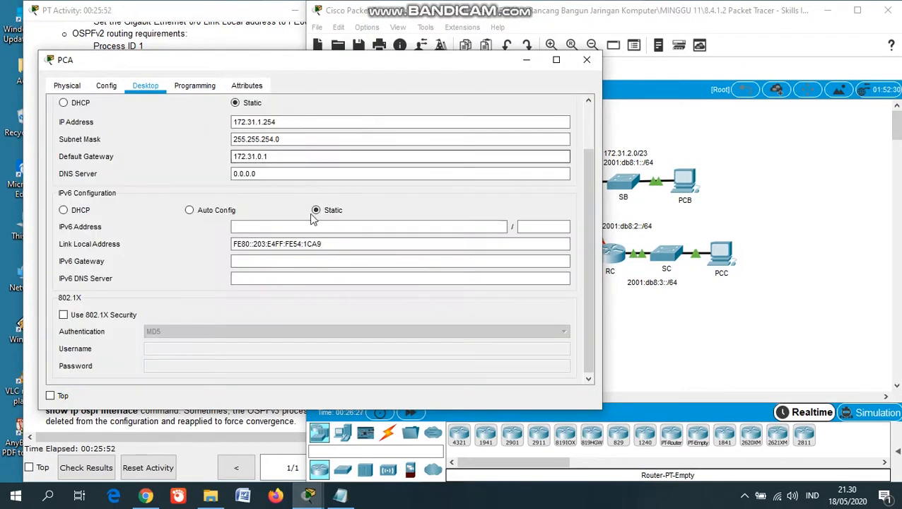
{"action": "left_click_drag", "start_coordinate": [292, 119], "coordinate": [230, 122]}
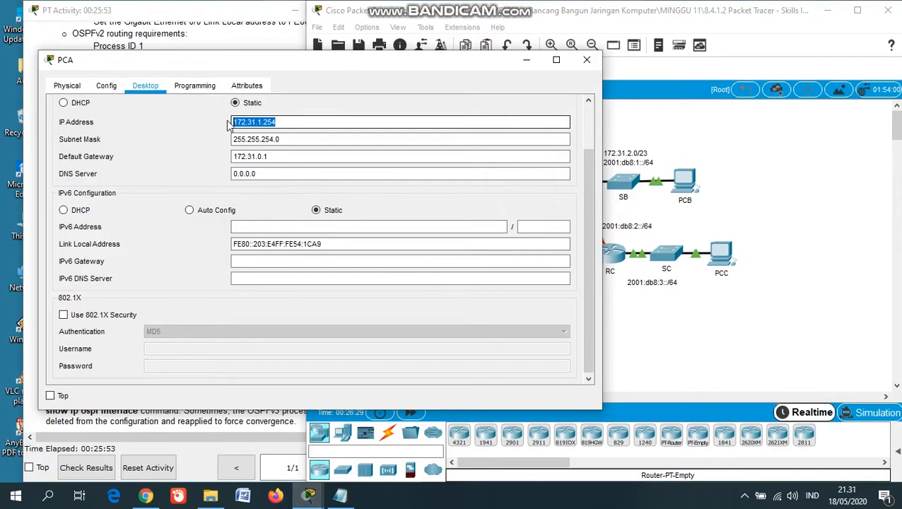
{"action": "right_click", "coordinate": [271, 124]}
{"action": "left_click", "coordinate": [300, 182]}
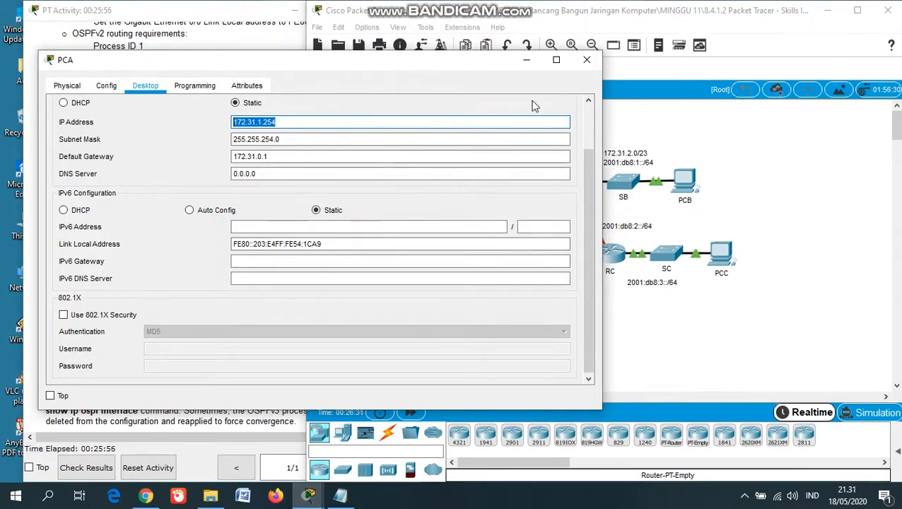
{"action": "left_click", "coordinate": [587, 59]}
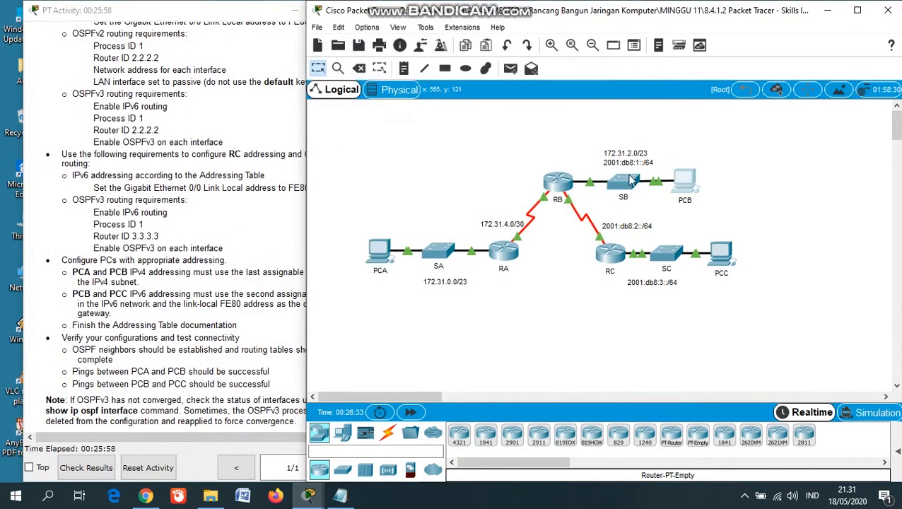
Open PCB's Command Prompt and ping PCA at 172.31.1.254, pasting the copied address
{"action": "left_click", "coordinate": [683, 181]}
{"action": "left_click", "coordinate": [531, 149]}
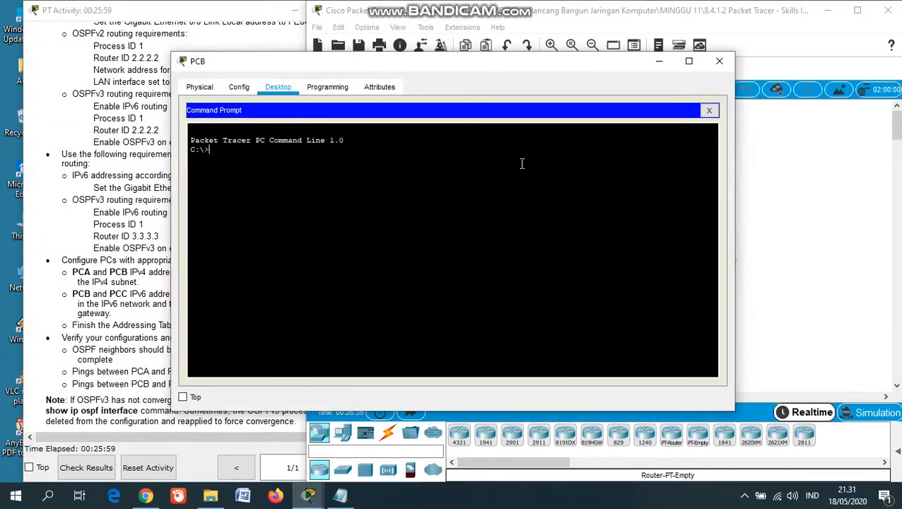
{"action": "type", "text": "ping"}
{"action": "right_click", "coordinate": [495, 191]}
{"action": "left_click", "coordinate": [516, 213]}
{"action": "key", "text": "Return"}
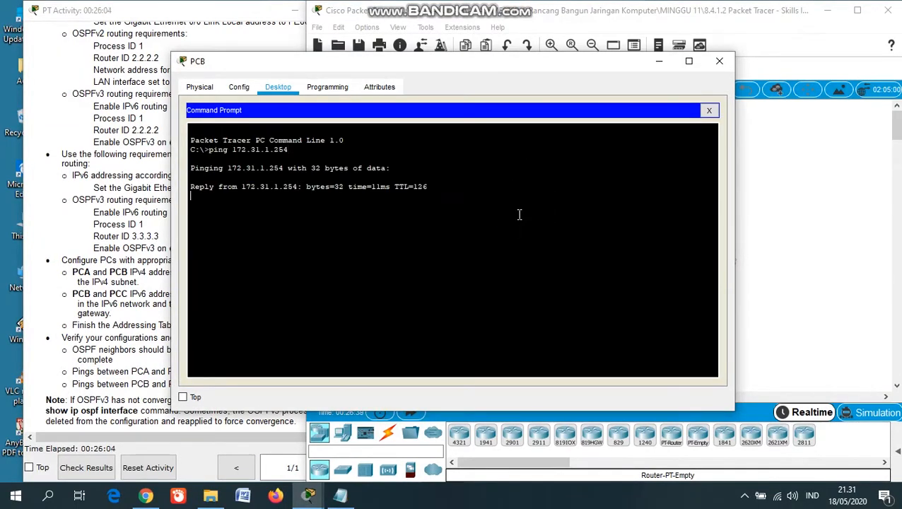
Move PCB's window aside and copy PCC's IPv6 address from its IP Configuration
{"action": "left_click_drag", "start_coordinate": [525, 67], "coordinate": [377, 56]}
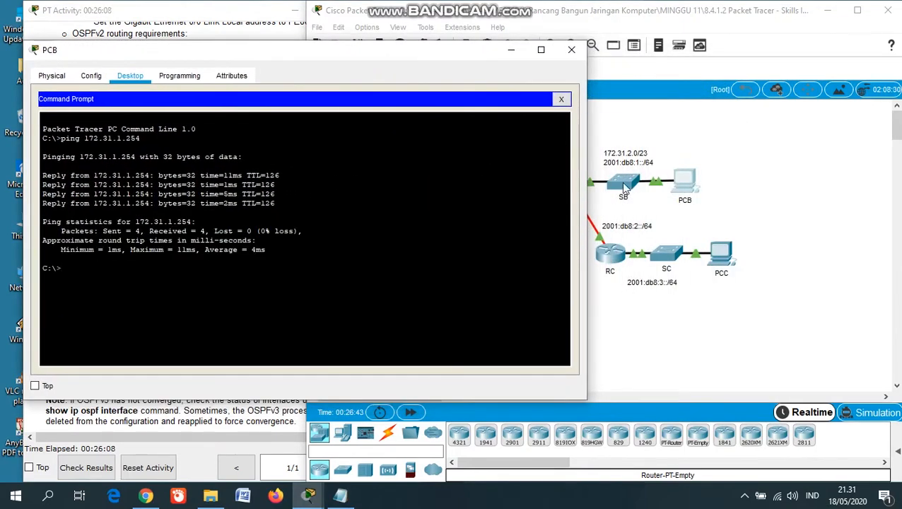
{"action": "left_click", "coordinate": [721, 253]}
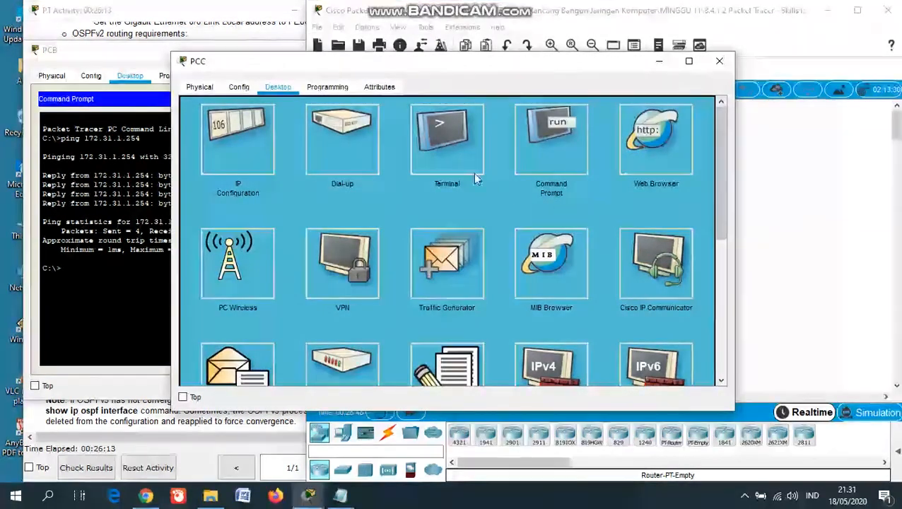
{"action": "left_click", "coordinate": [230, 144]}
{"action": "left_click_drag", "start_coordinate": [440, 227], "coordinate": [362, 228]}
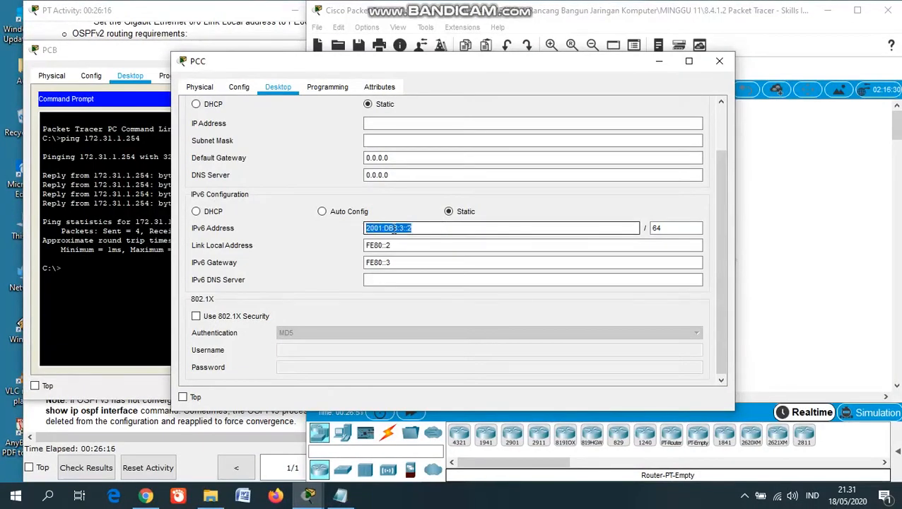
{"action": "right_click", "coordinate": [395, 229]}
{"action": "left_click", "coordinate": [429, 287]}
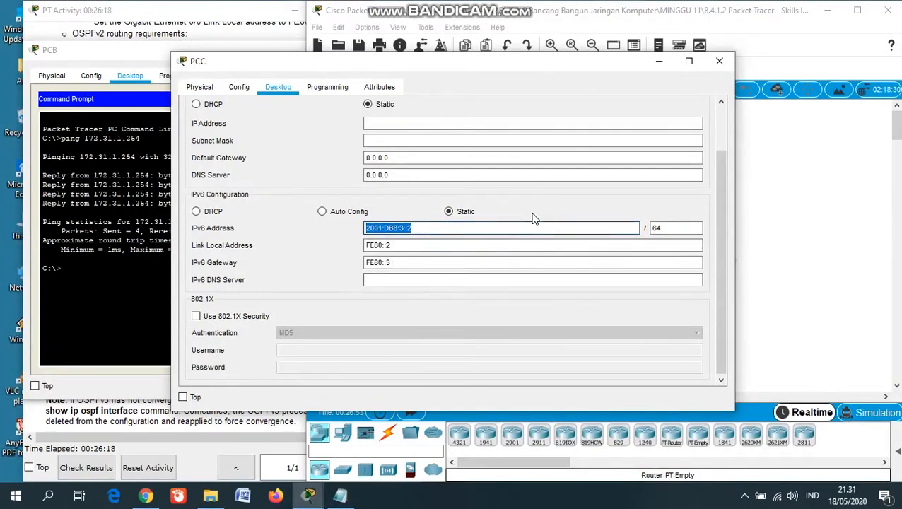
{"action": "left_click", "coordinate": [534, 224]}
Ping PCC at 2001:DB8:3::2 from PCB's Command Prompt, pasting the copied address
{"action": "left_click", "coordinate": [91, 270]}
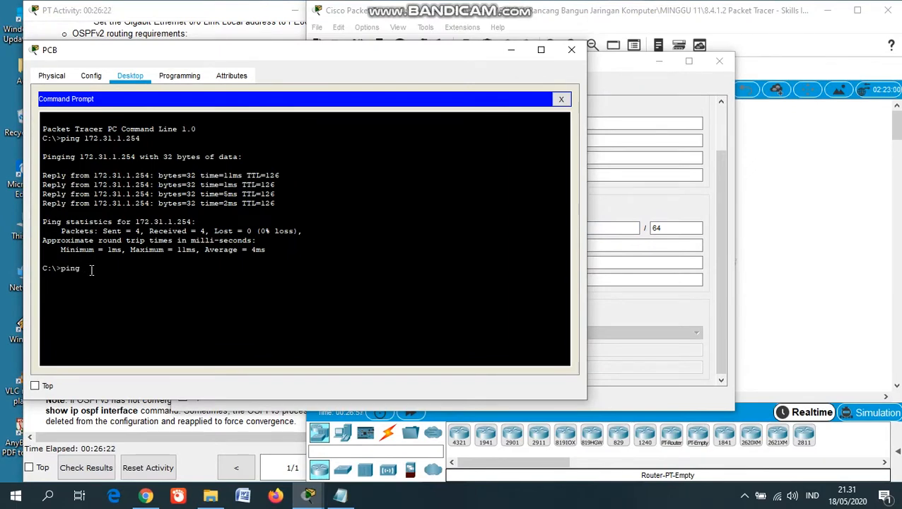
{"action": "right_click", "coordinate": [91, 270]}
{"action": "left_click", "coordinate": [117, 295]}
{"action": "key", "text": "Return"}
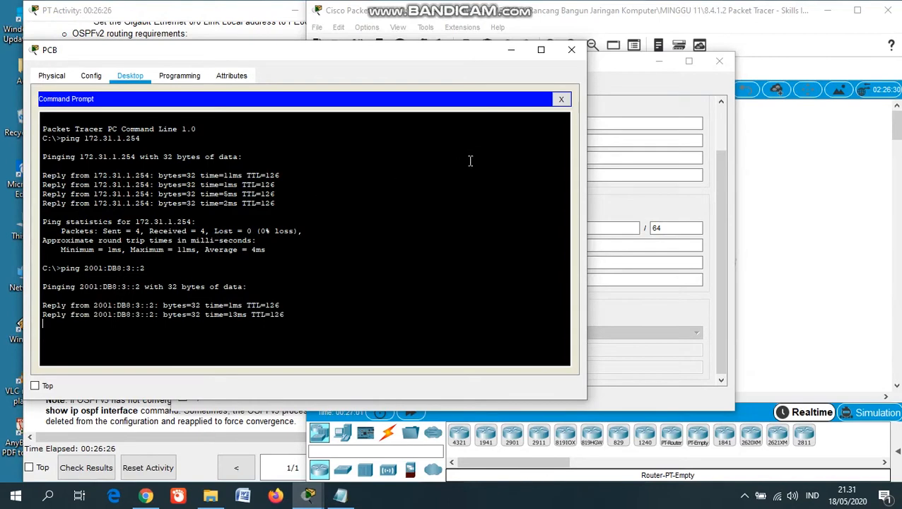
Copy PCB's IPv6 address from its IP Configuration and close PCB's window
{"action": "left_click", "coordinate": [561, 99]}
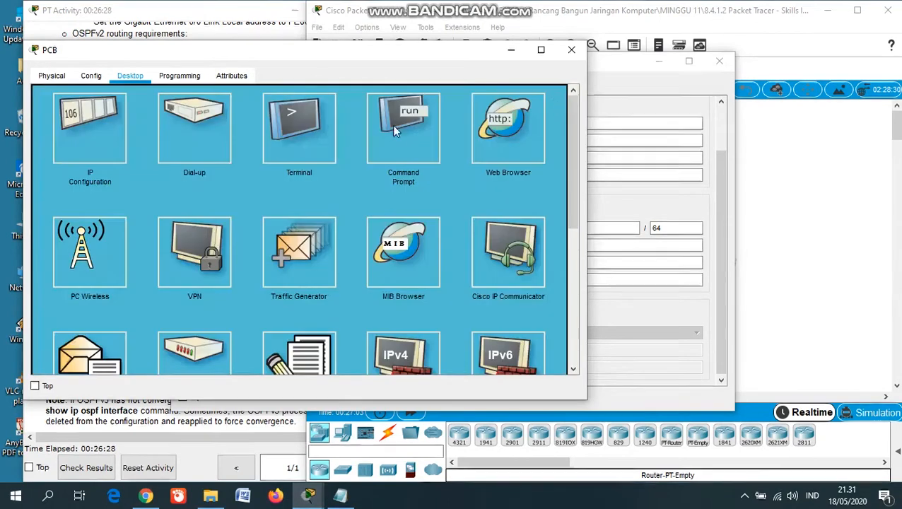
{"action": "left_click", "coordinate": [97, 139]}
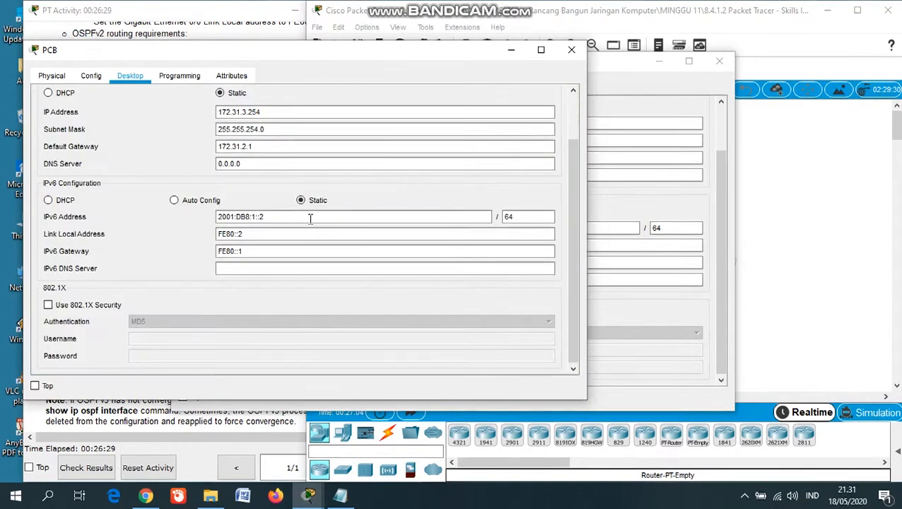
{"action": "left_click_drag", "start_coordinate": [487, 217], "coordinate": [216, 218]}
{"action": "right_click", "coordinate": [243, 224]}
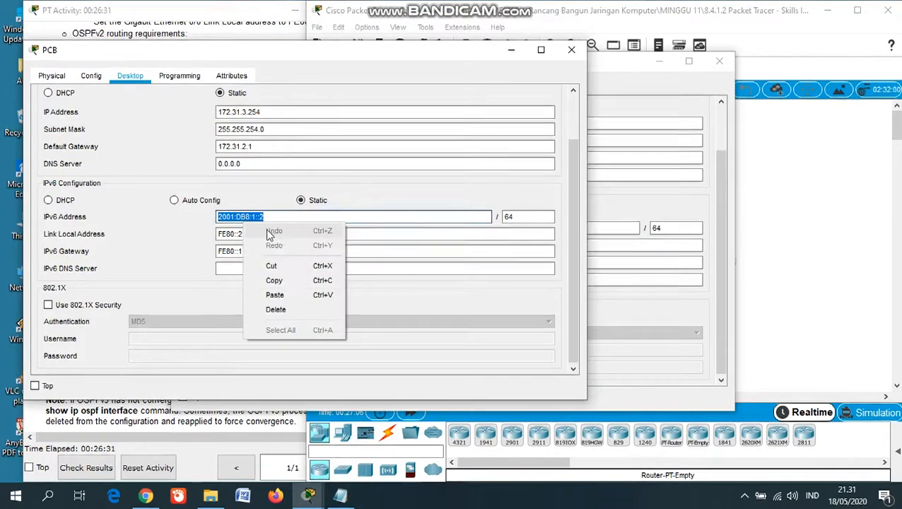
{"action": "left_click", "coordinate": [273, 281]}
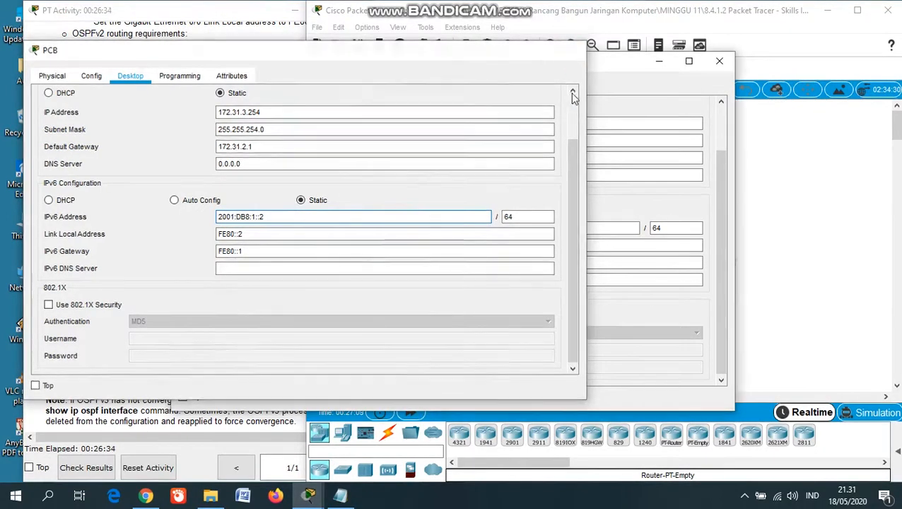
{"action": "left_click", "coordinate": [571, 50]}
Open PCC's Command Prompt, ping PCB at 2001:DB8:1::2 with the copied address, and close PCC's window
{"action": "scroll", "coordinate": [520, 126], "scroll_direction": "up", "scroll_amount": 1}
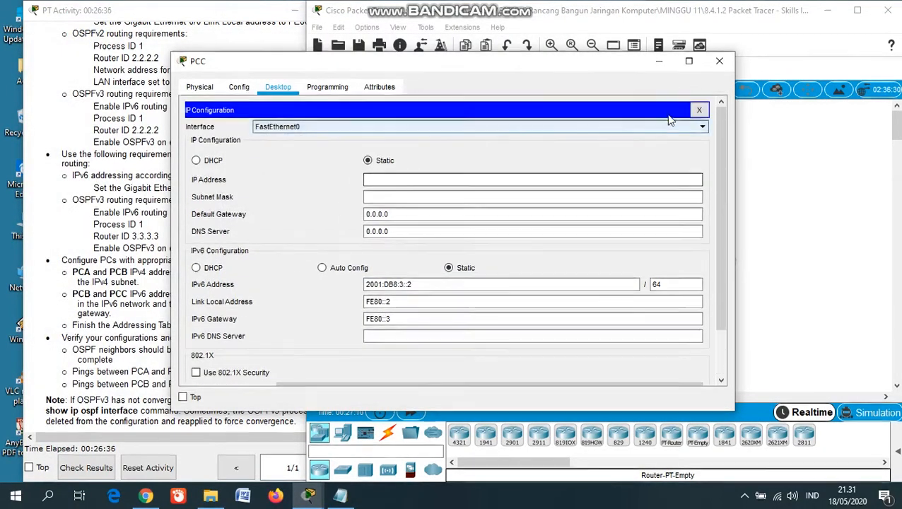
{"action": "left_click", "coordinate": [699, 111]}
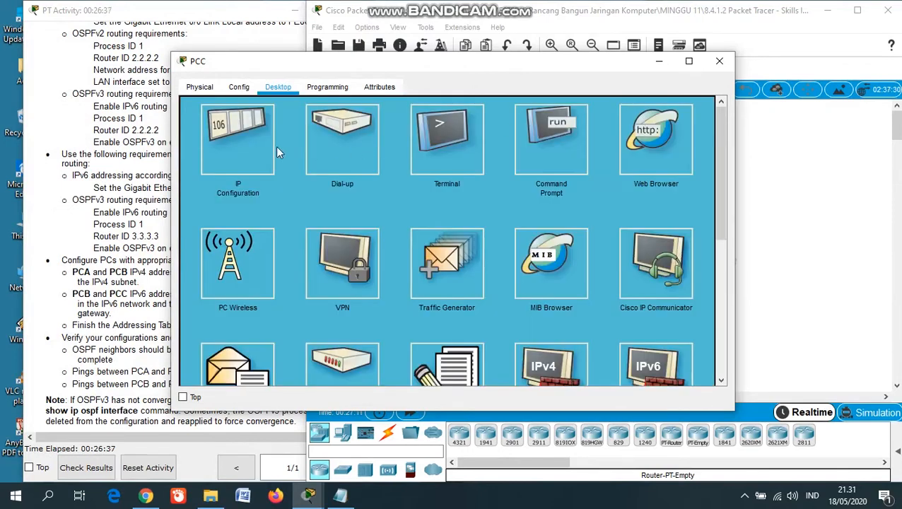
{"action": "left_click", "coordinate": [571, 152]}
{"action": "type", "text": "pi"}
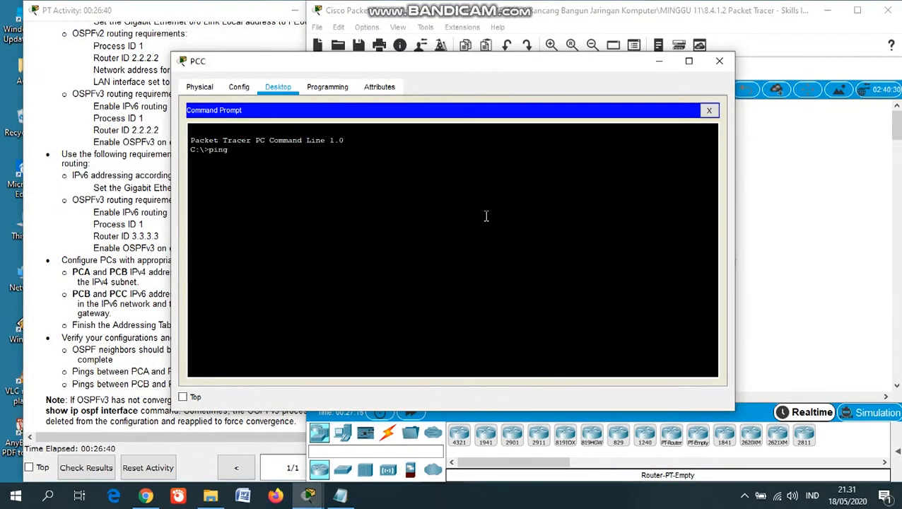
{"action": "type", "text": "ng"}
{"action": "right_click", "coordinate": [266, 159]}
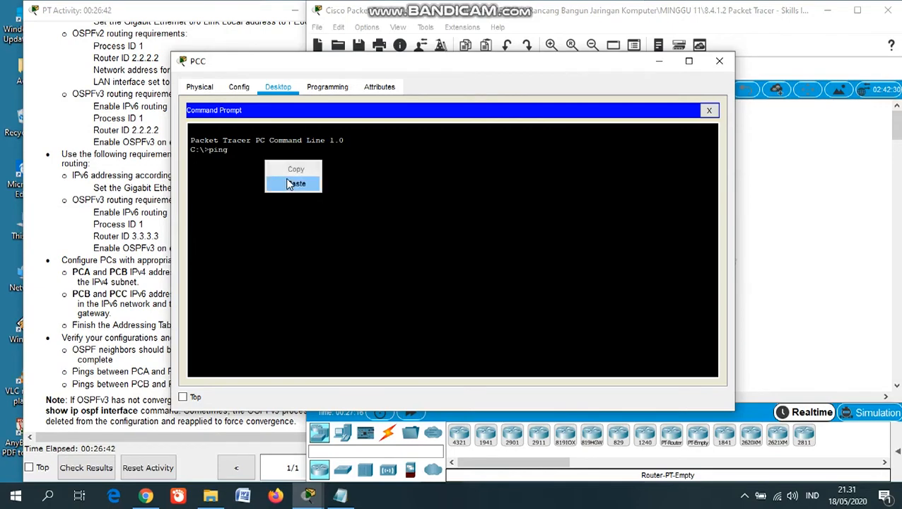
{"action": "left_click", "coordinate": [289, 183]}
{"action": "key", "text": "Return"}
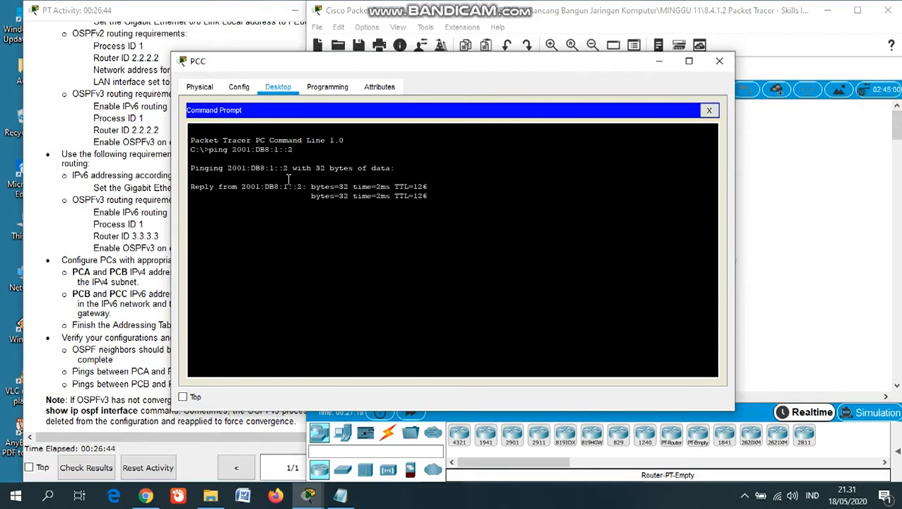
{"action": "left_click", "coordinate": [719, 61]}
Return to the Addressing Table in the activity instructions and bring that window in front of the topology
{"action": "scroll", "coordinate": [265, 174], "scroll_direction": "up", "scroll_amount": 10}
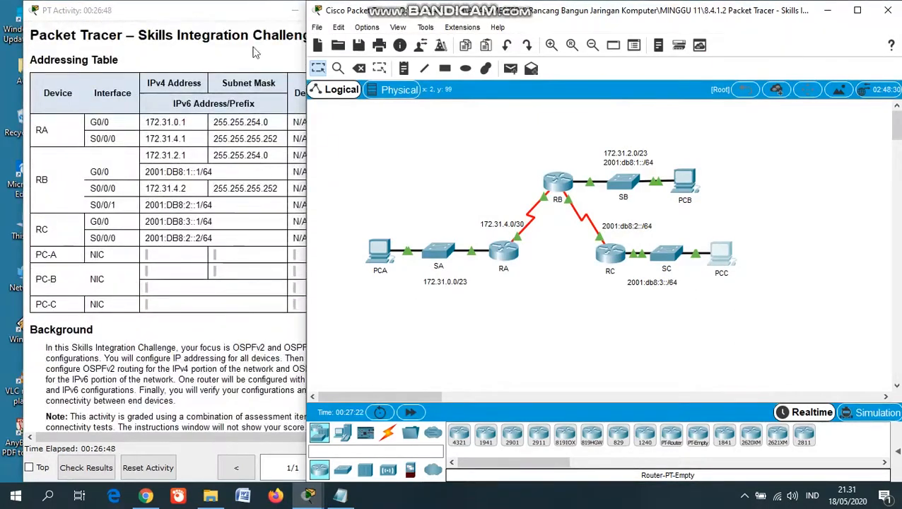
{"action": "left_click_drag", "start_coordinate": [249, 15], "coordinate": [229, 22]}
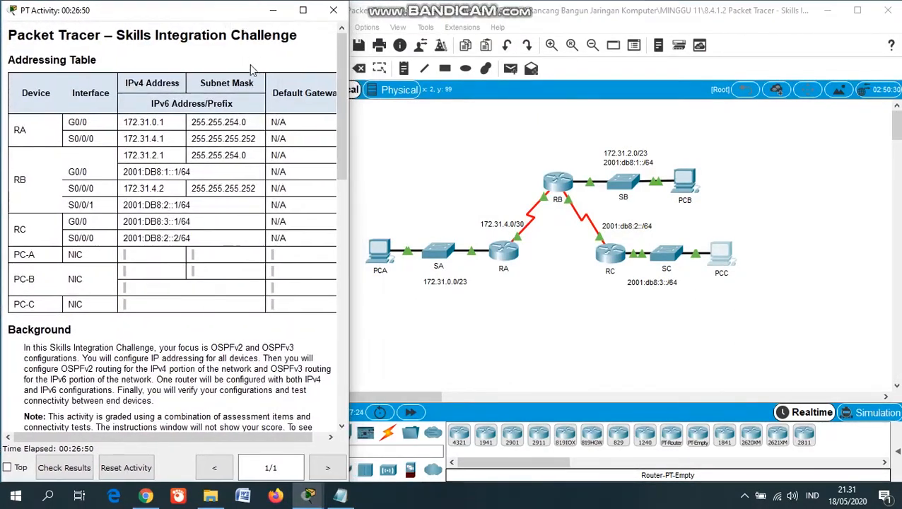